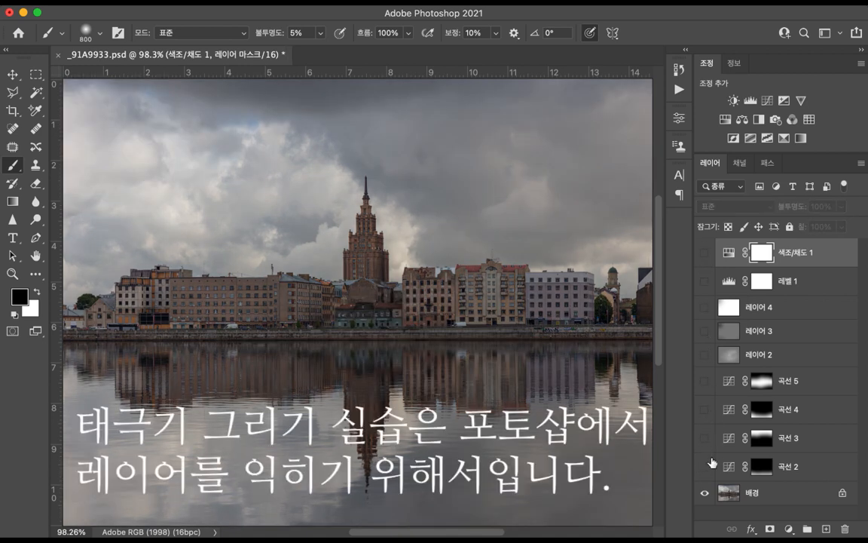
Step: Turn on the visibility of the hidden layers one by one, from 곡선 2 up to 색조/채도 1
click(705, 469)
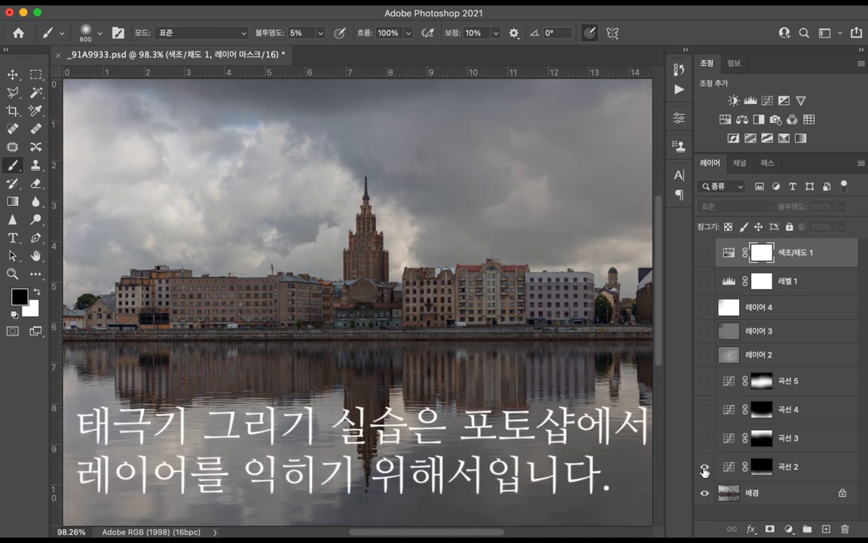
click(705, 438)
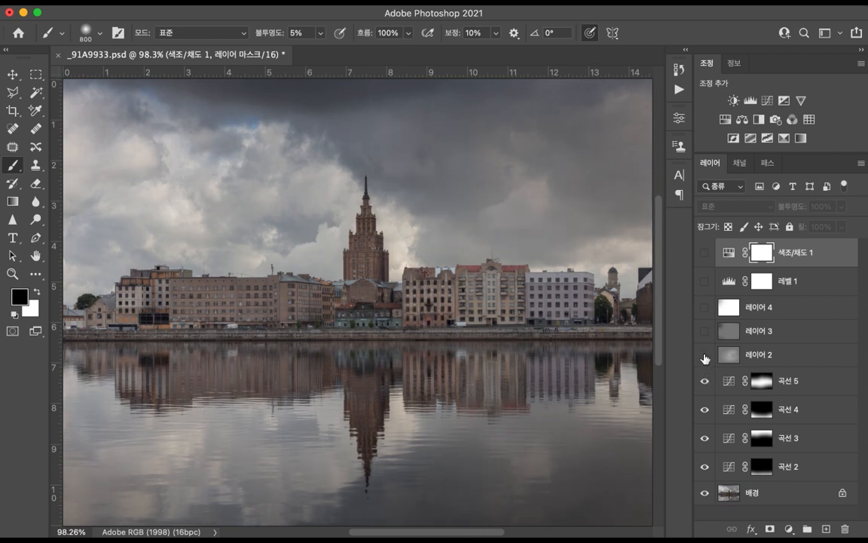
click(705, 355)
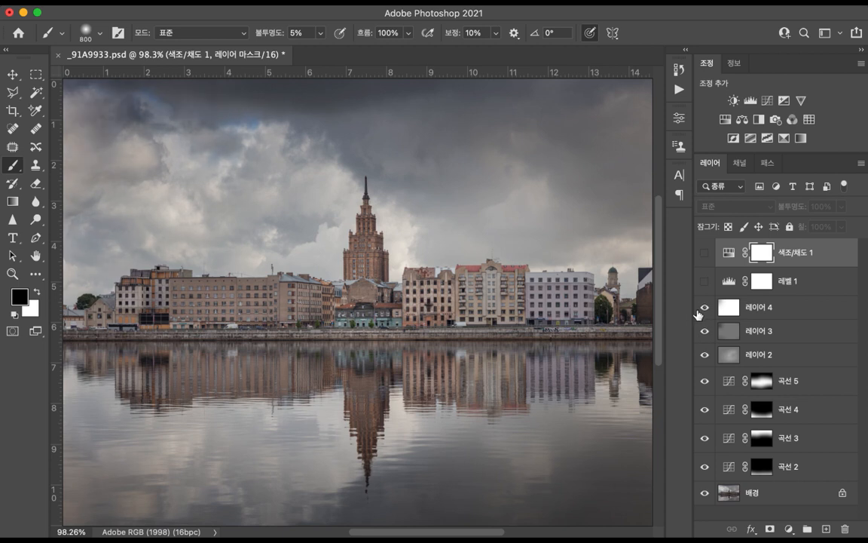
click(705, 285)
click(705, 254)
mouse_move(707, 258)
mouse_down()
mouse_move(705, 471)
mouse_move(705, 240)
mouse_move(705, 262)
mouse_up()
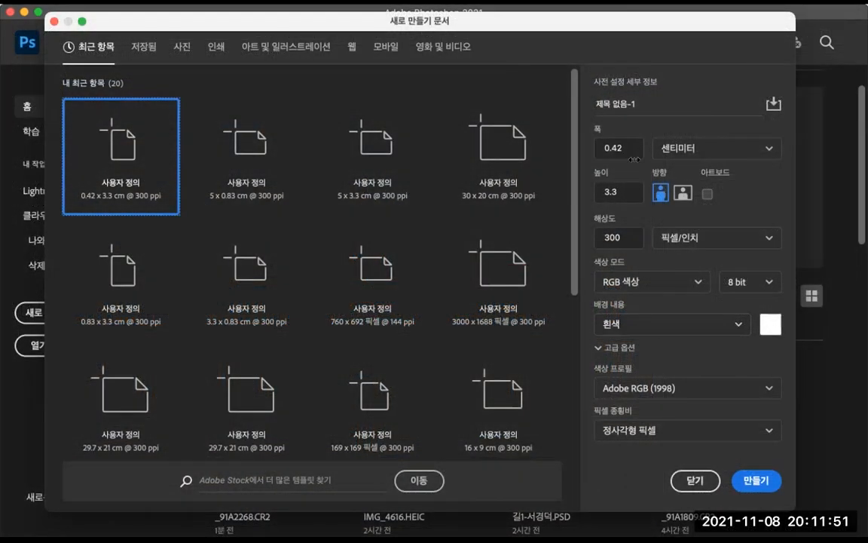
Step: Create a new 30 × 20 cm document at 300 ppi
click(631, 149)
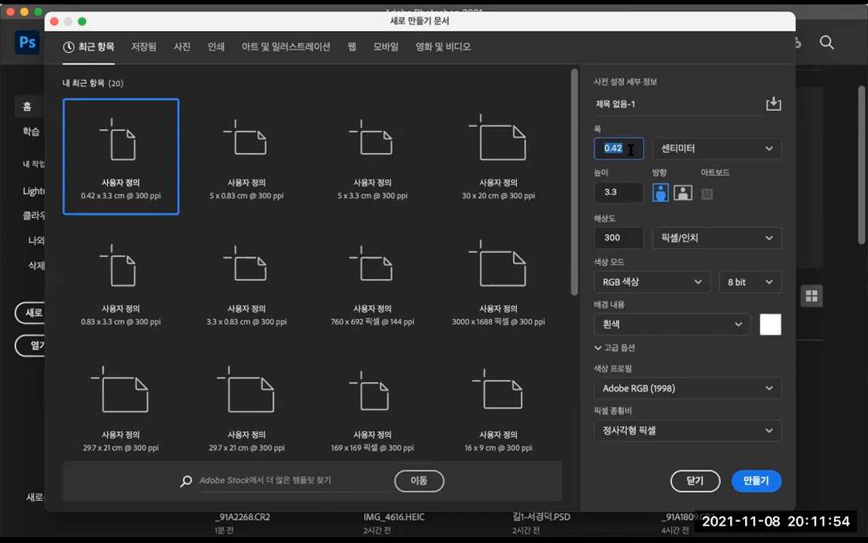
text(30)
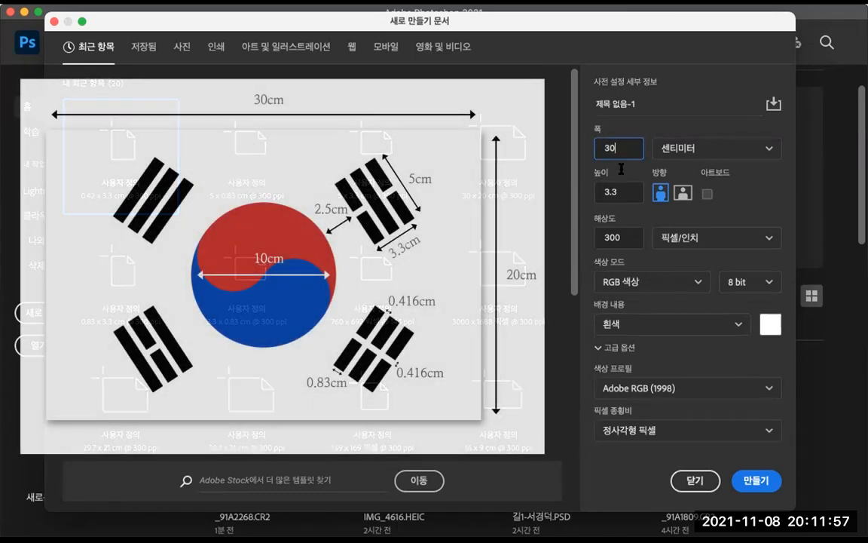
click(634, 193)
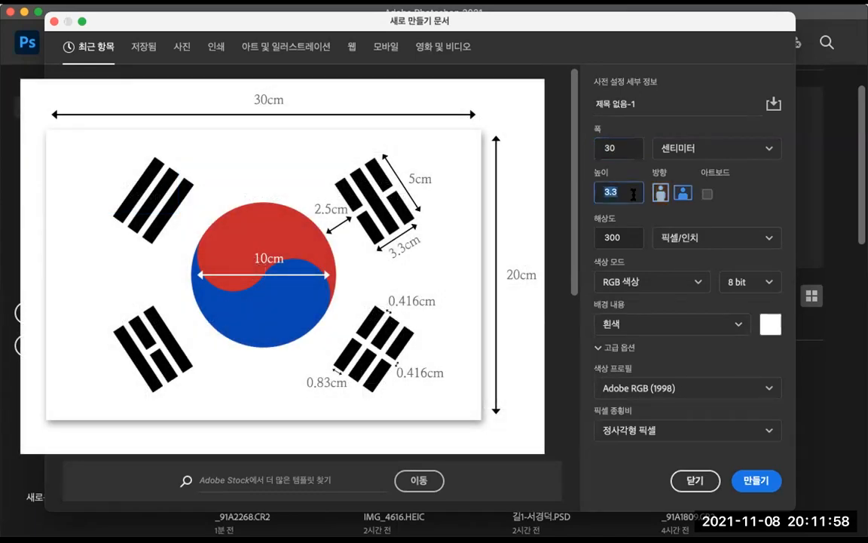
text(20)
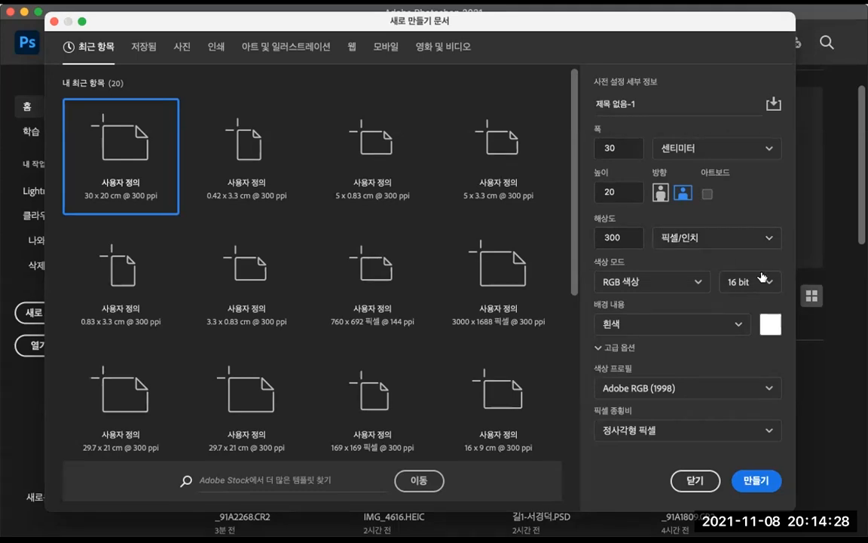
click(751, 482)
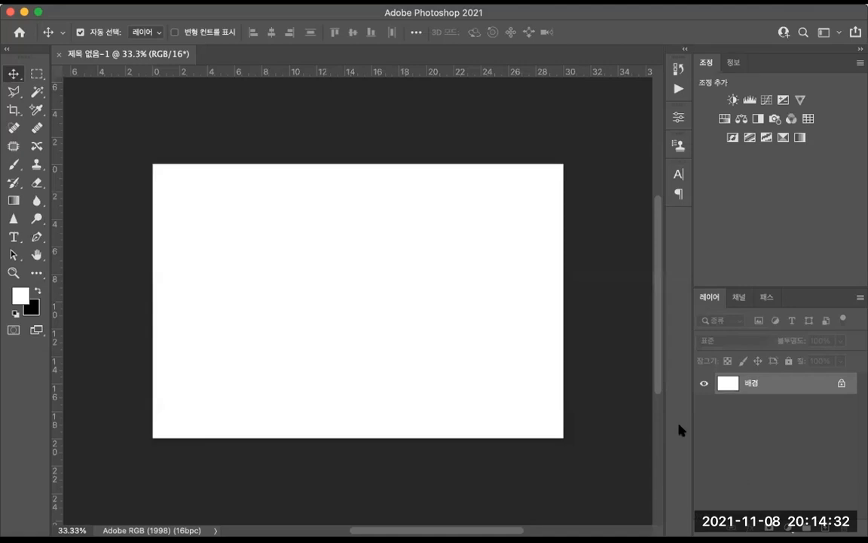
Step: Add a horizontal guide at 10 cm and a vertical guide through the canvas centre
drag(397, 73, 431, 299)
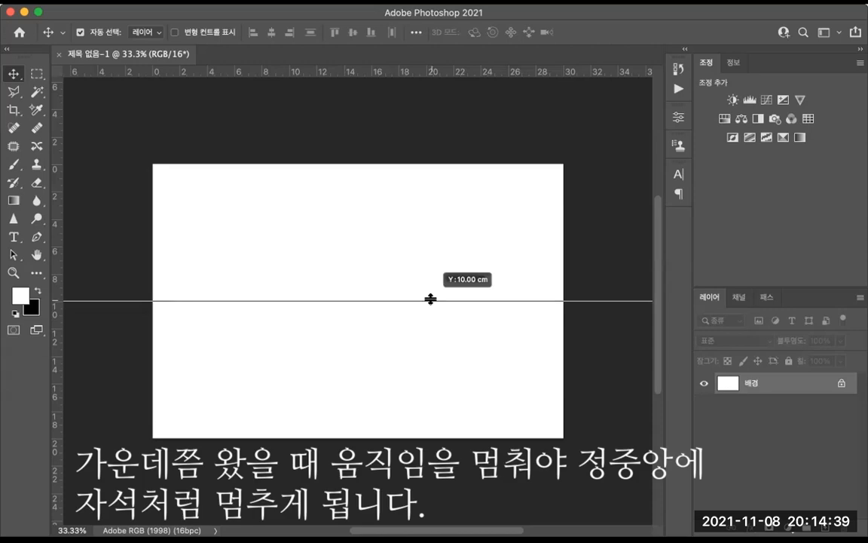
drag(431, 299, 431, 300)
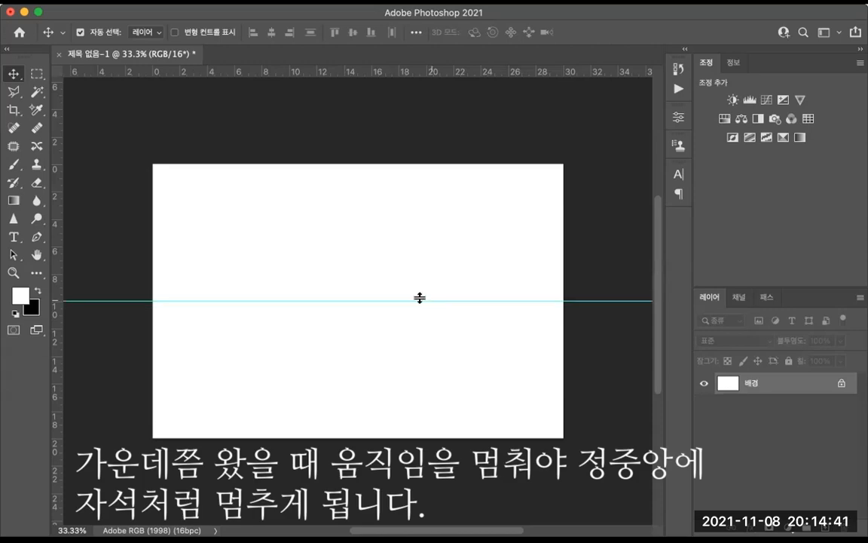
drag(62, 284, 360, 284)
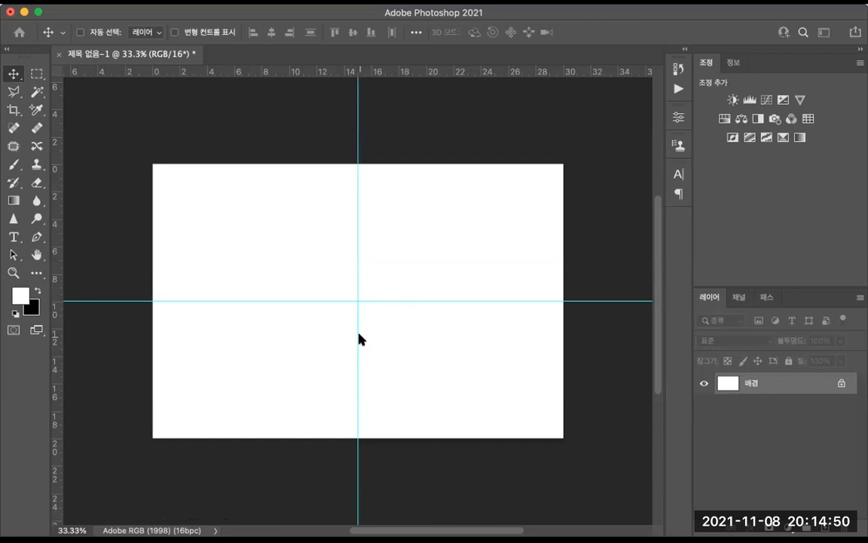
Step: Create a new 5 × 3.3 cm document
key(super+n)
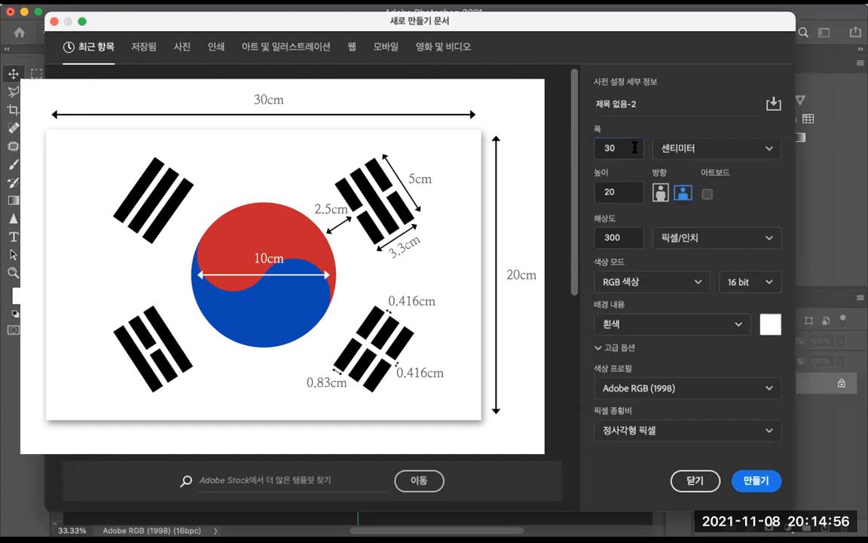
double_click(635, 147)
text(5)
double_click(611, 191)
text(3.3)
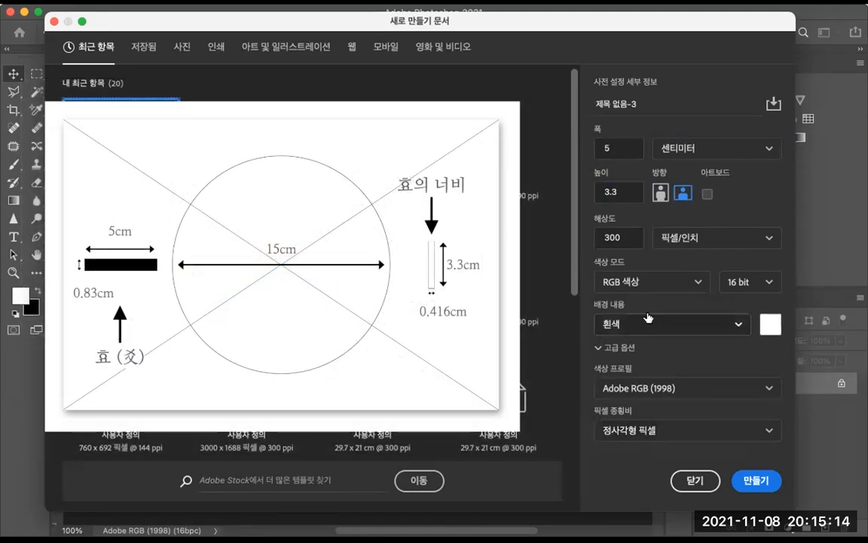
Step: Create a 5 × 0.83 cm document with a black background
click(633, 150)
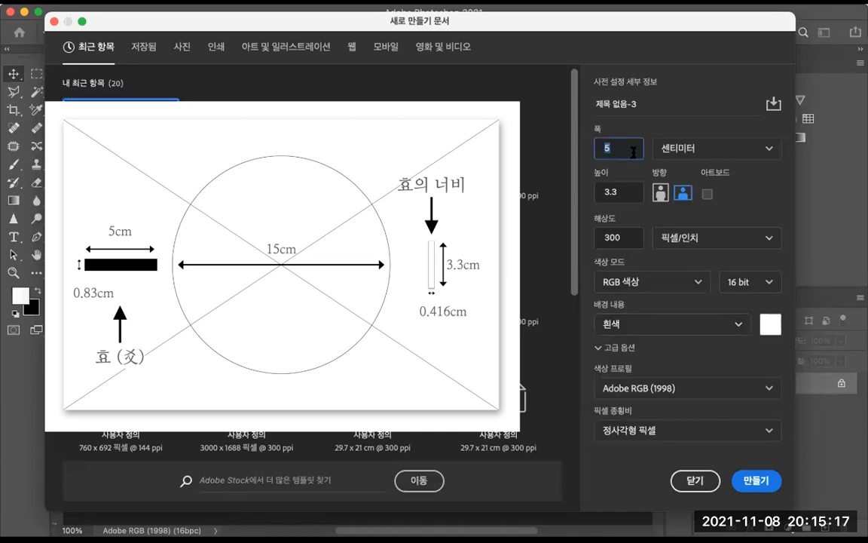
click(623, 192)
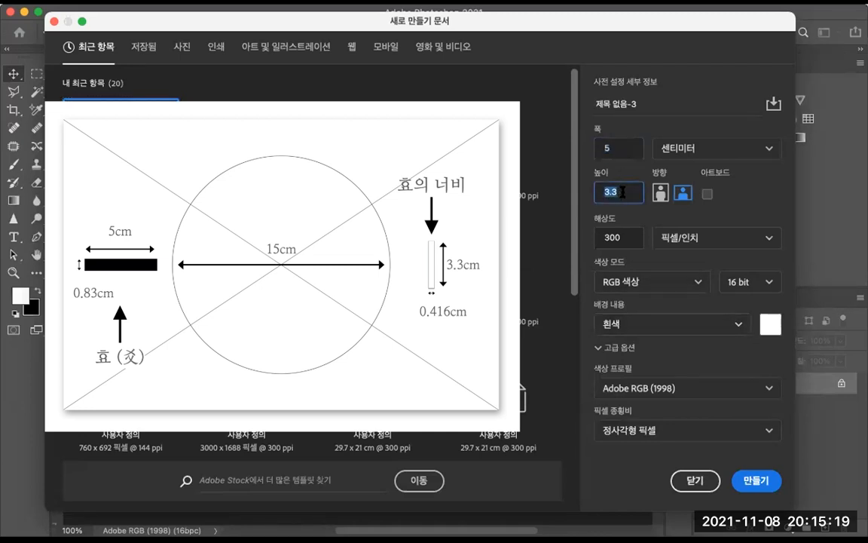
text(0.83)
click(736, 322)
click(664, 375)
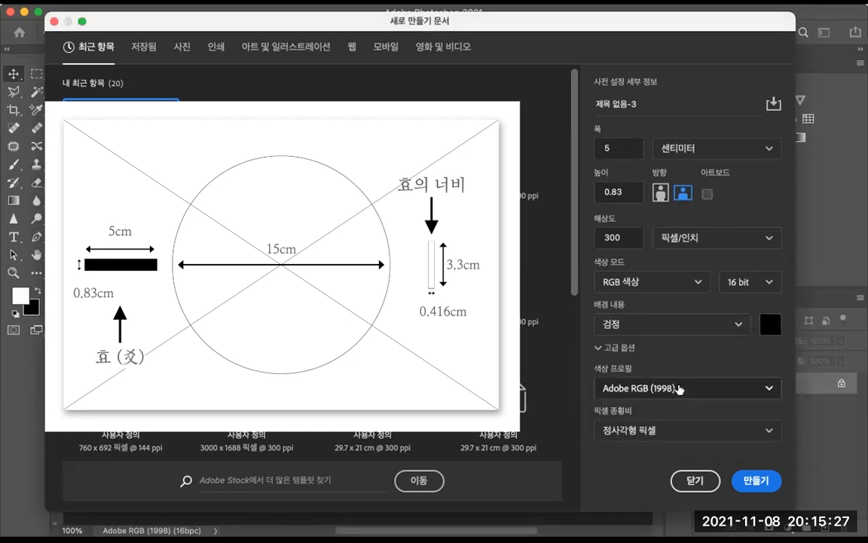
click(756, 480)
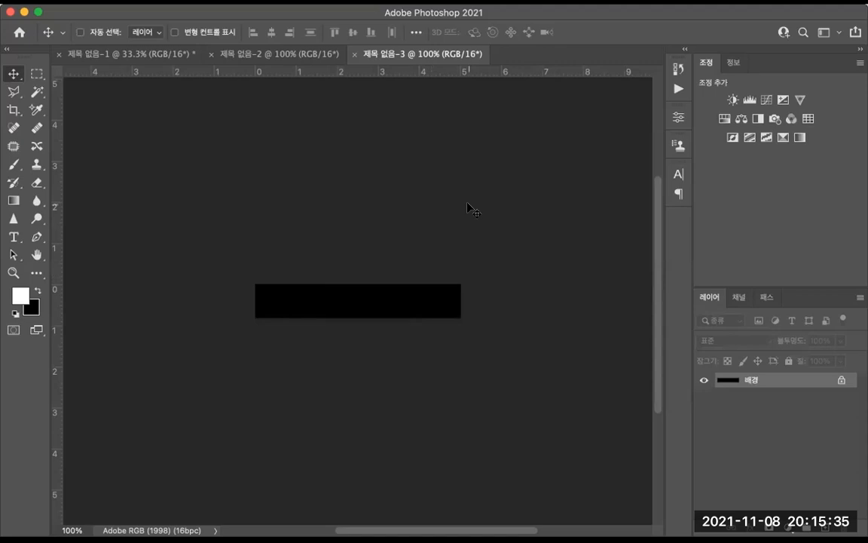
Step: Create a 0.42 × 3.3 cm document with a black background
key(super+n)
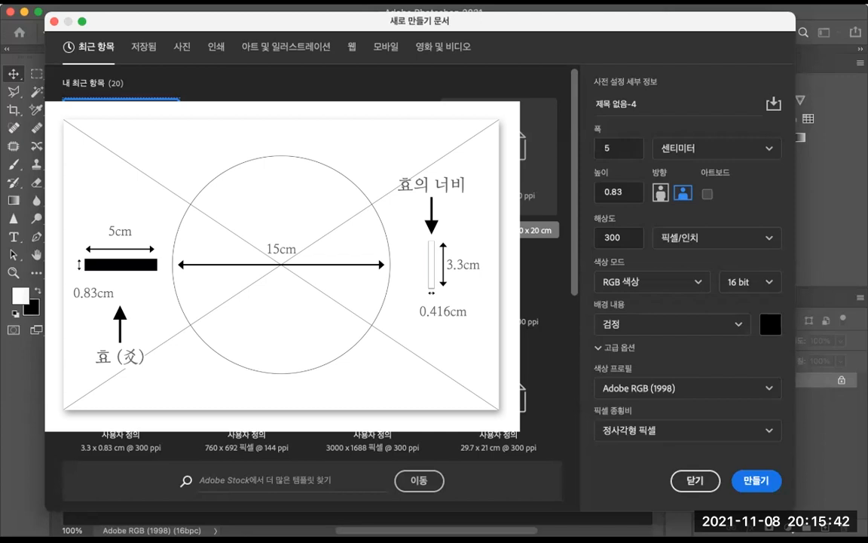
click(620, 148)
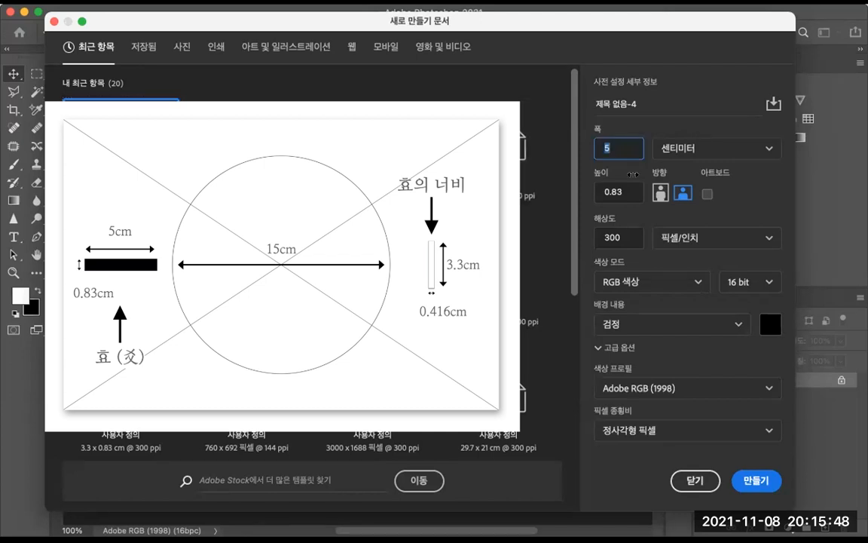
text(0)
text(.414)
click(626, 191)
text(3.3)
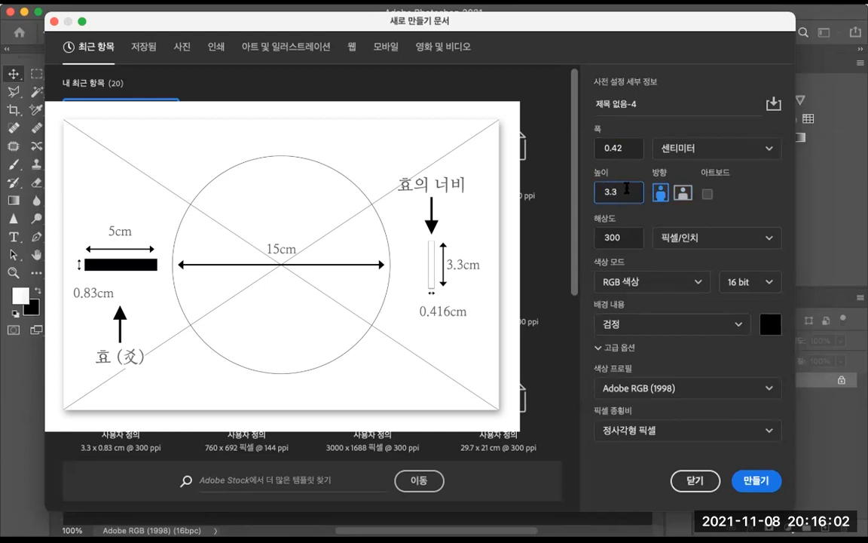
click(757, 481)
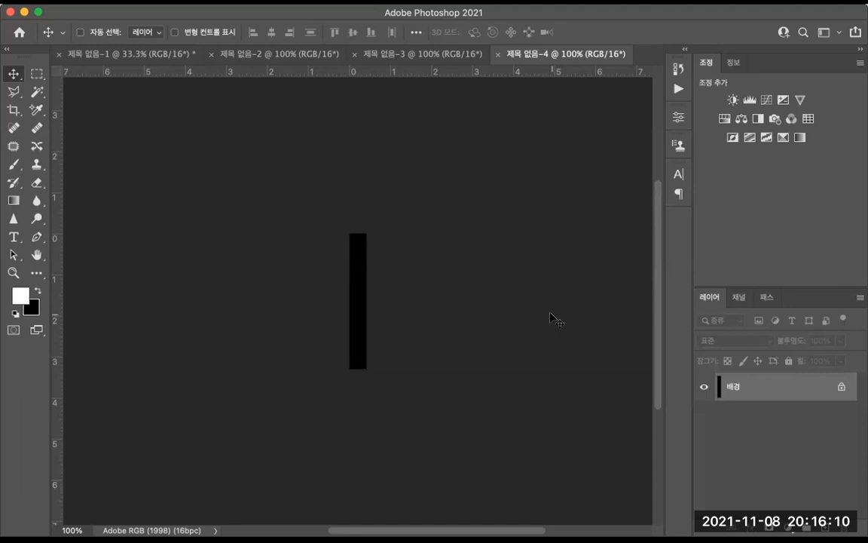
Step: Close the black bar document and create a 0.42 × 3.3 cm document with a white background instead
key(super+w)
key(super+n)
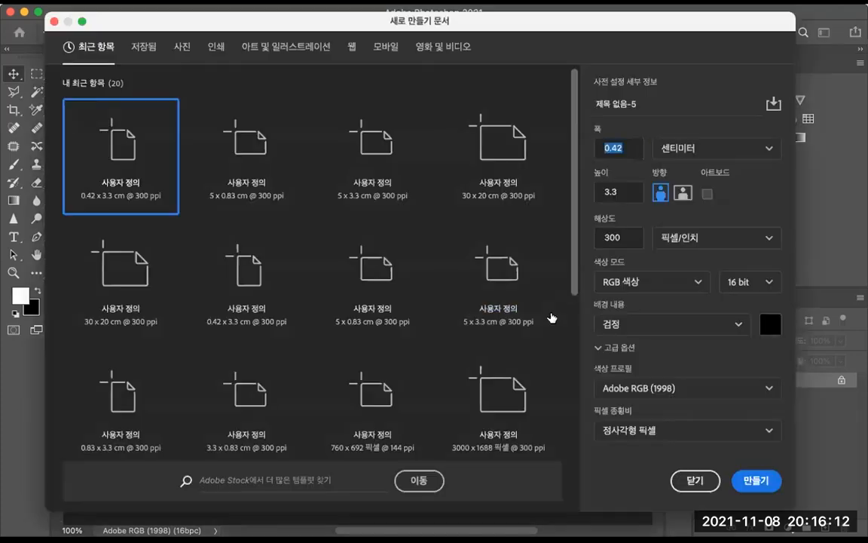
click(731, 326)
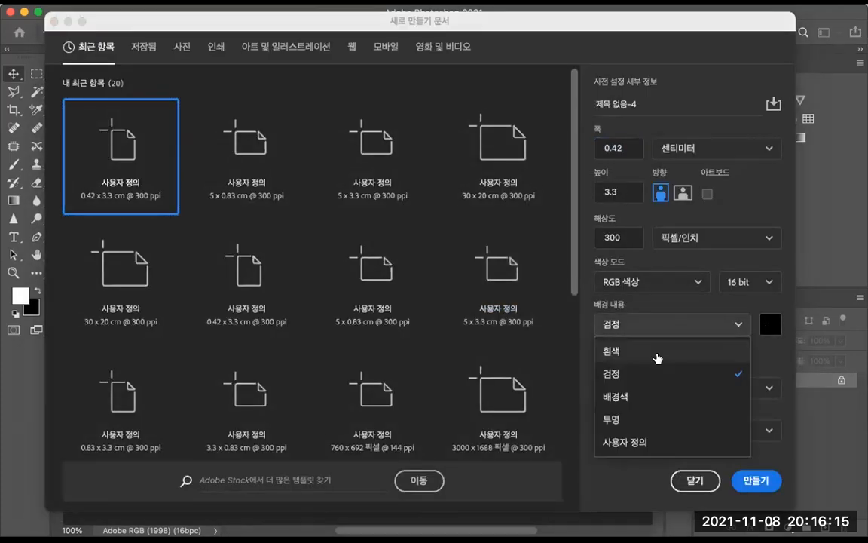
click(657, 357)
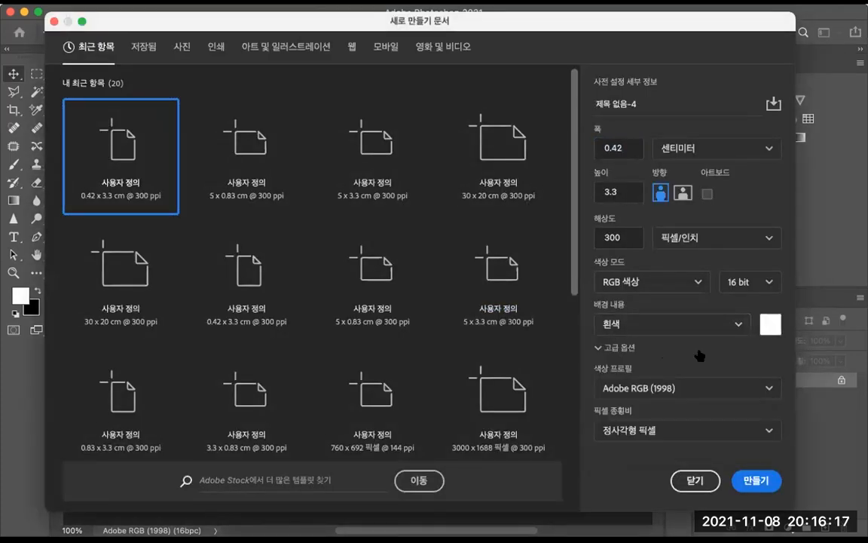
click(754, 480)
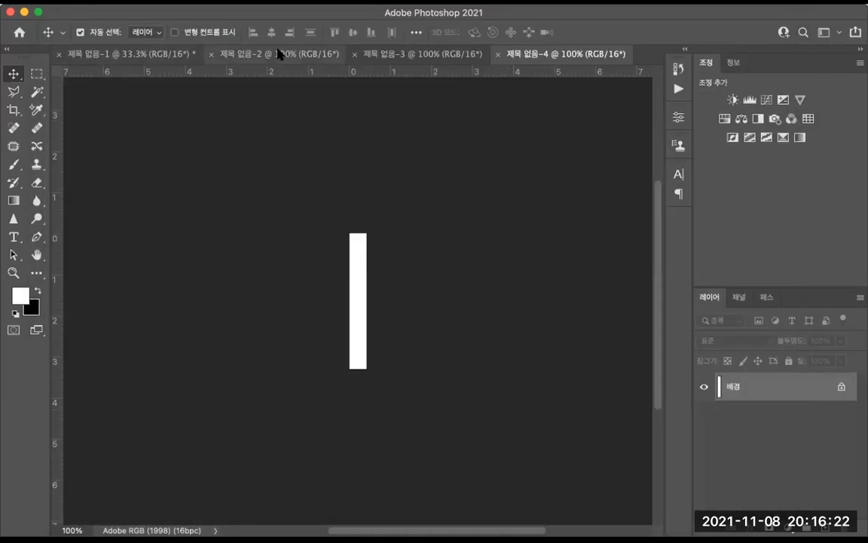
Step: Switch to the 30 × 20 cm document and save it as 태극기.psd
click(104, 56)
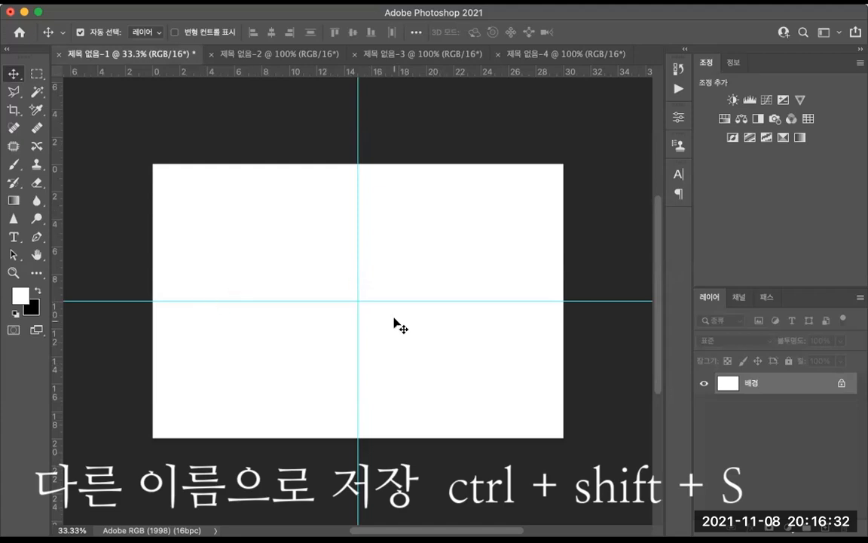
key(super+shift+s)
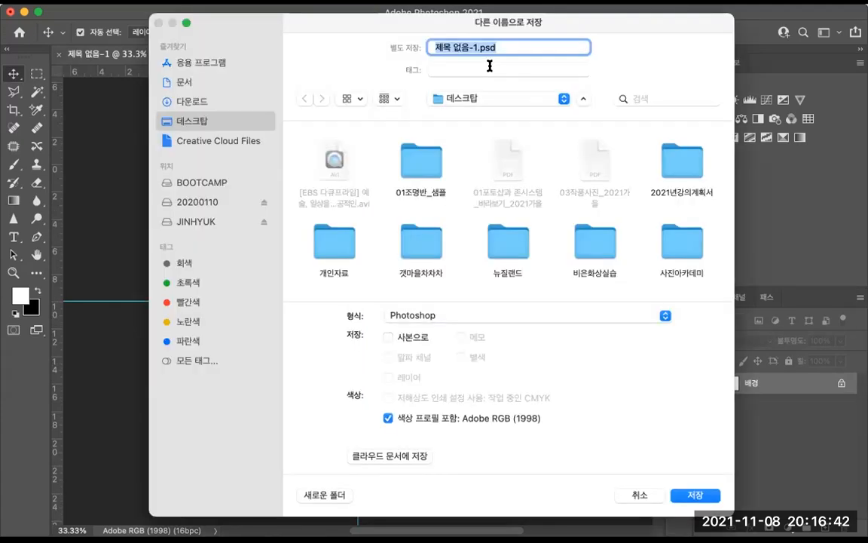
text(태그)
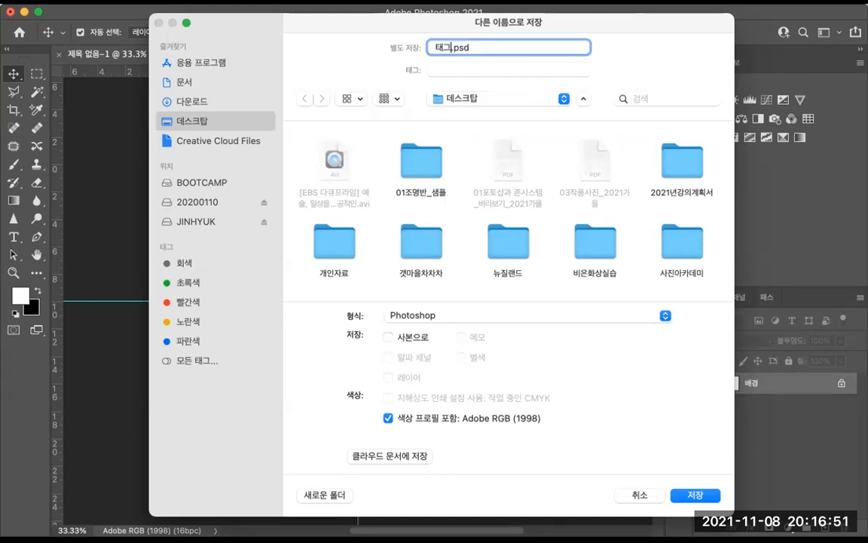
text(기)
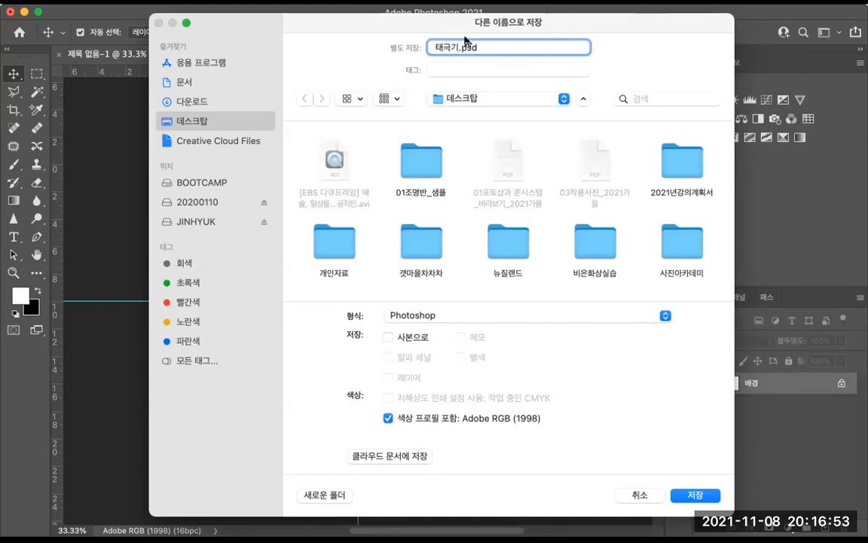
click(694, 496)
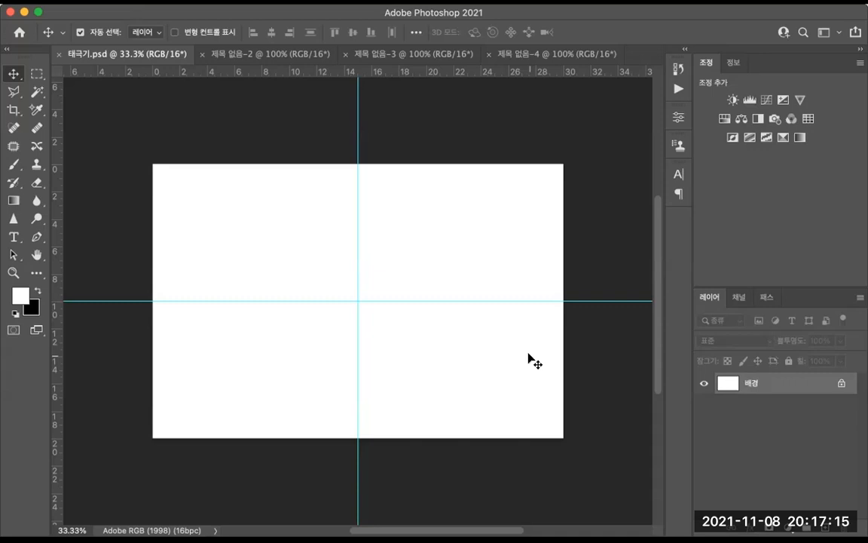
Step: Draw a circular selection about 10 cm in diameter centred on the guides' intersection with the Elliptical Marquee
click(38, 74)
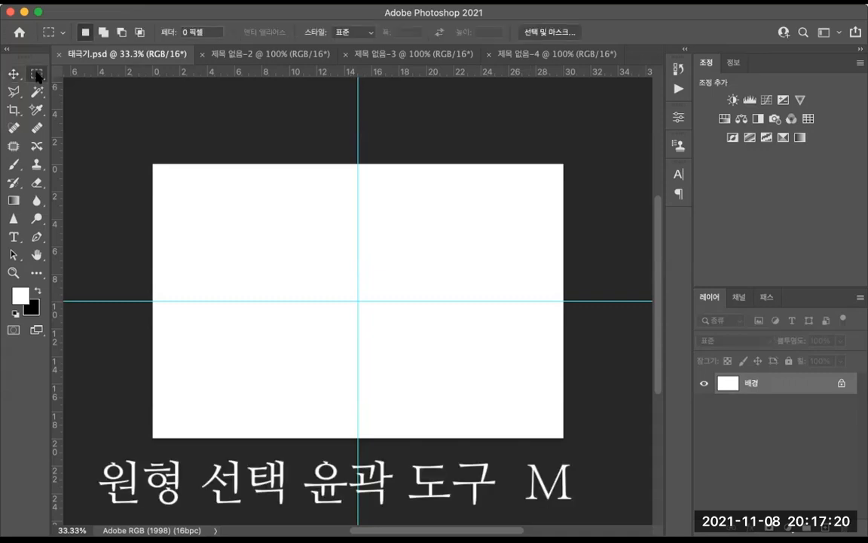
right_click(38, 74)
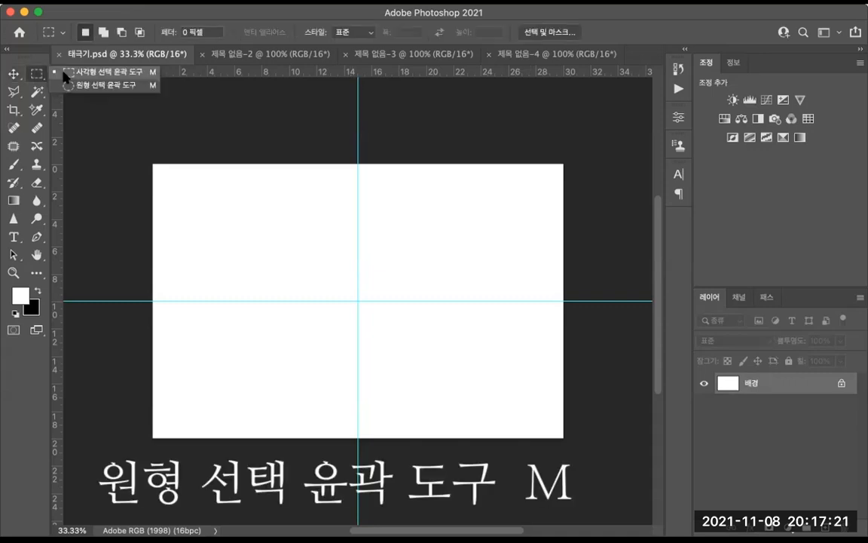
click(88, 85)
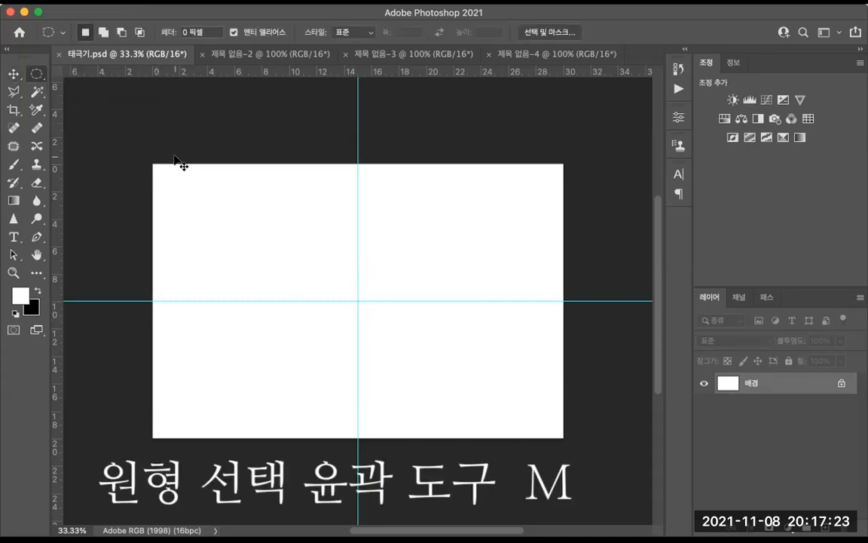
key(super+equal)
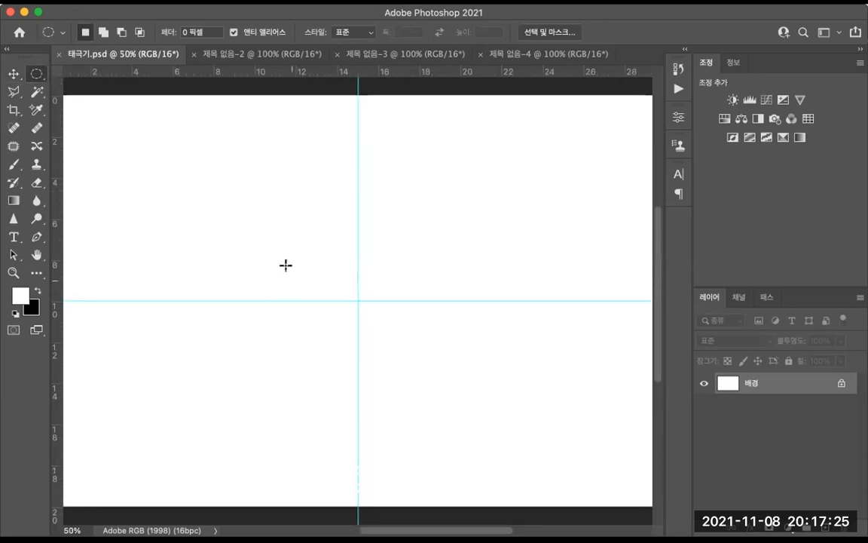
drag(261, 219, 439, 384)
drag(458, 407, 463, 411)
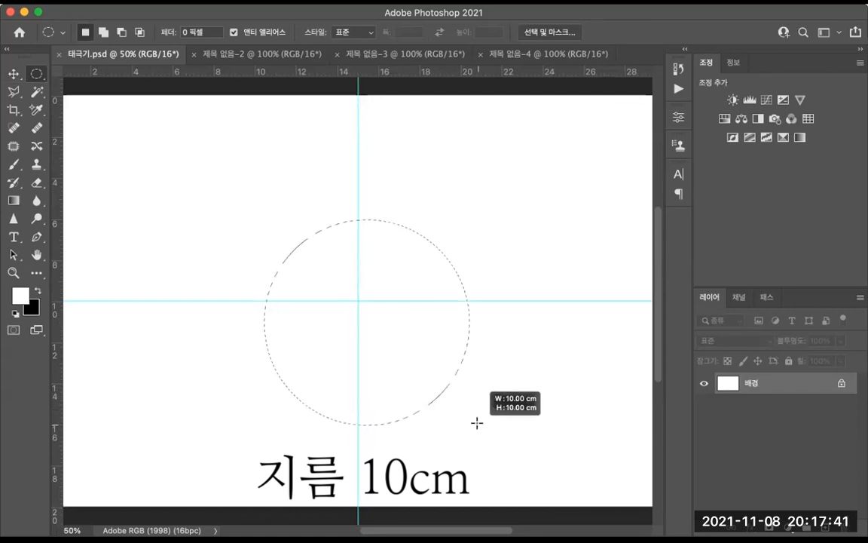
drag(477, 423, 476, 422)
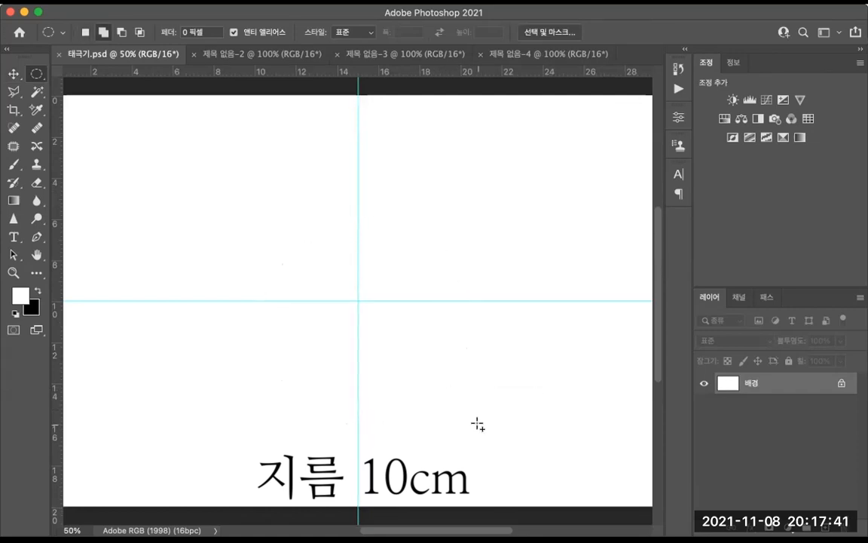
drag(413, 369, 403, 346)
Step: Add a new layer and set the foreground colour to c22121
key(ctrl+shift+n)
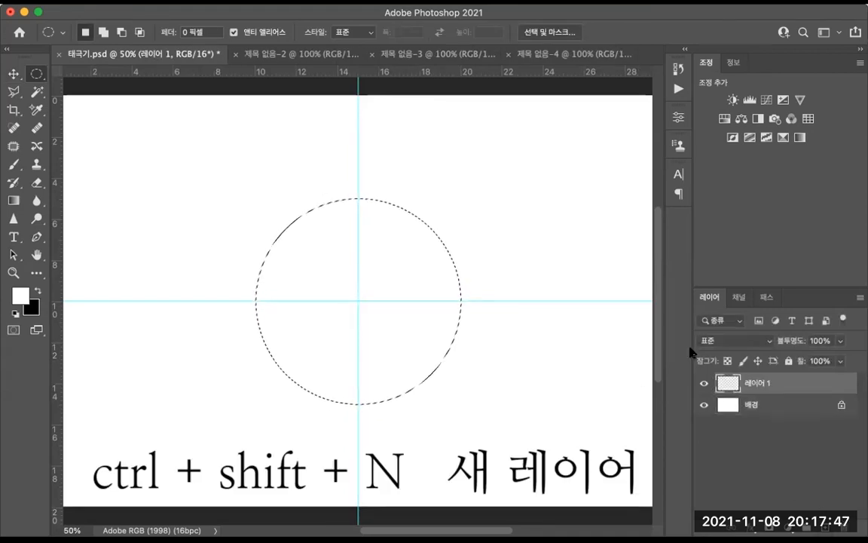
click(23, 299)
click(320, 210)
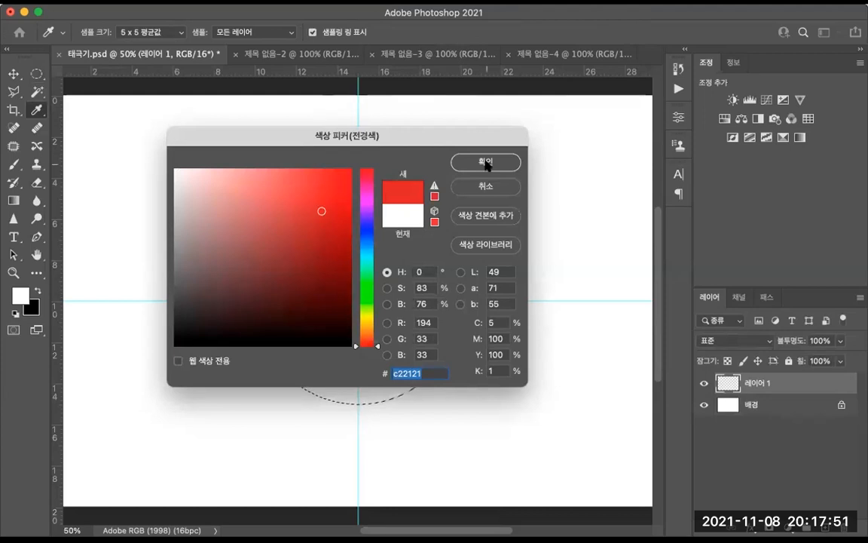
click(486, 164)
Step: Set the background colour to 1f4ab6
click(32, 309)
click(369, 233)
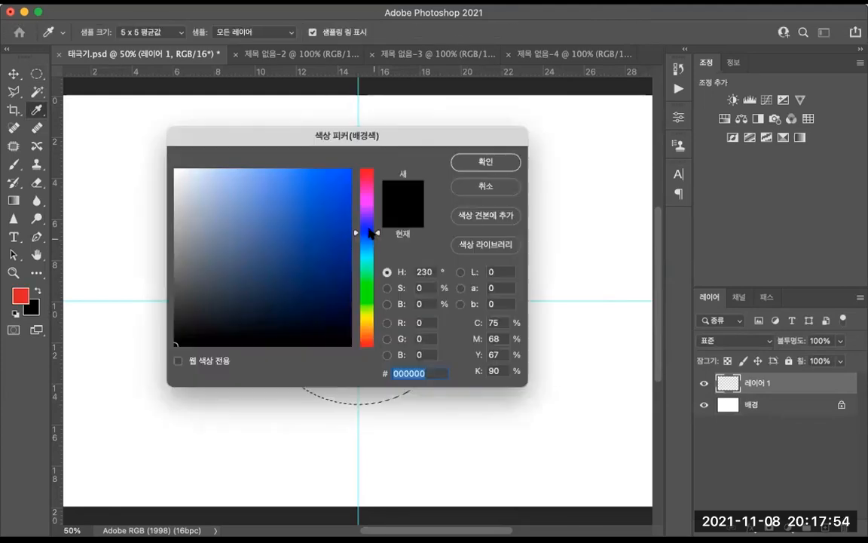
drag(369, 232, 371, 237)
drag(304, 219, 319, 218)
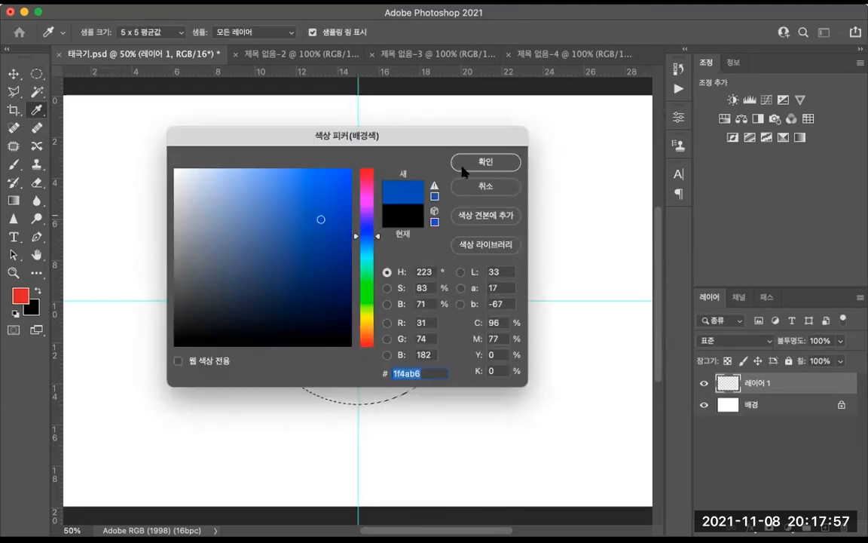
click(486, 161)
Step: Paint the circular selection red with the Brush at size 800 on the new layer
key(b)
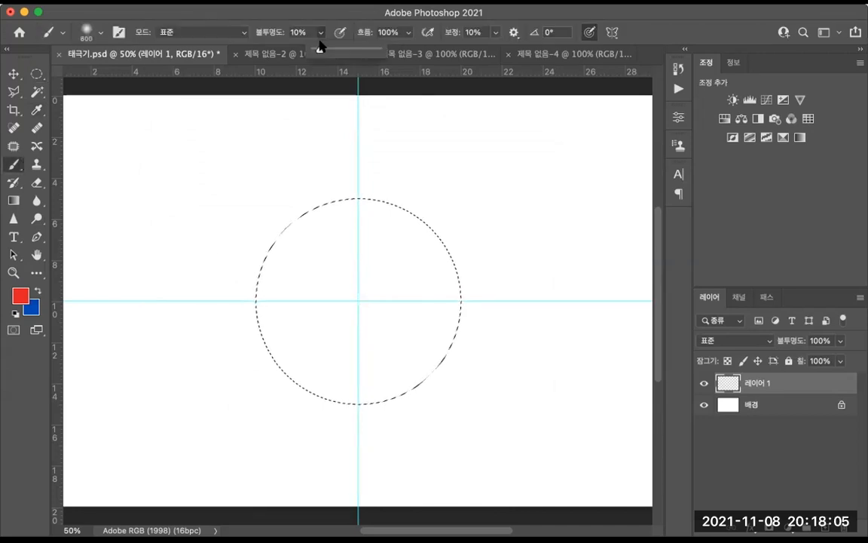
drag(319, 43, 378, 50)
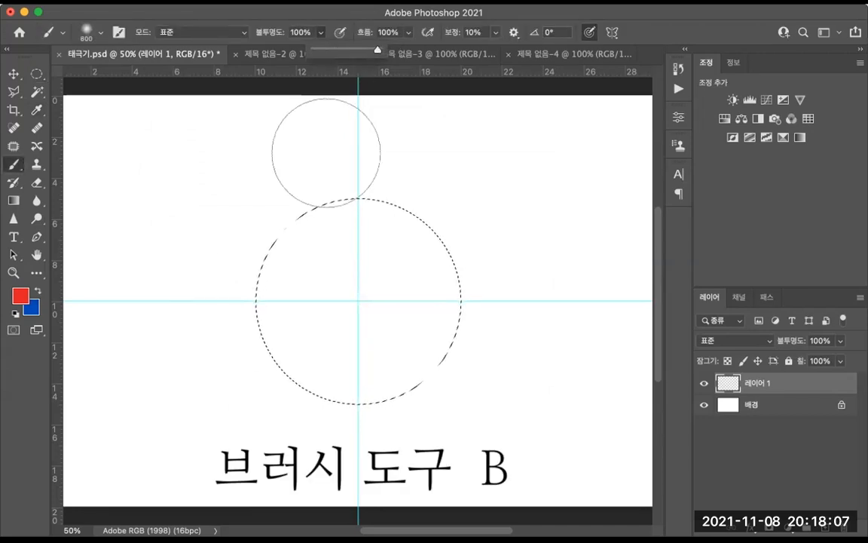
mouse_move(469, 190)
mouse_down()
mouse_move(422, 170)
mouse_move(264, 339)
mouse_move(431, 325)
mouse_move(418, 401)
mouse_move(303, 223)
mouse_move(401, 211)
mouse_move(407, 264)
mouse_up()
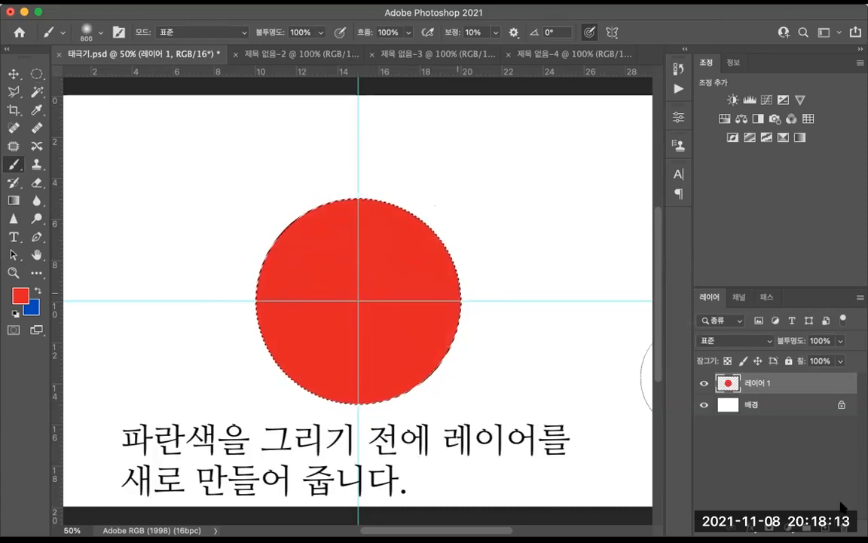
Step: On another new layer, swap the colours, paint the circle blue and deselect
key(super+alt+shift+n)
key(x)
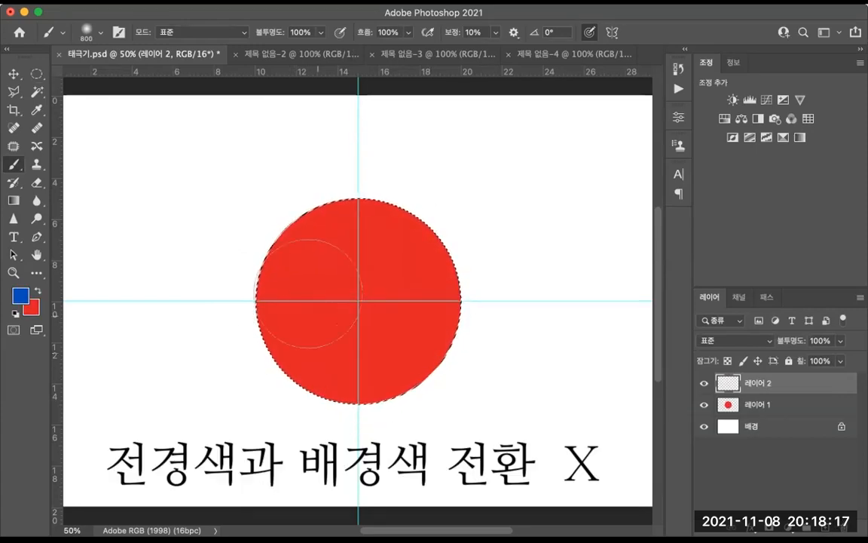
mouse_move(389, 184)
mouse_down()
mouse_move(257, 310)
mouse_move(544, 189)
mouse_move(384, 336)
mouse_move(477, 325)
mouse_move(476, 380)
mouse_move(450, 397)
mouse_up()
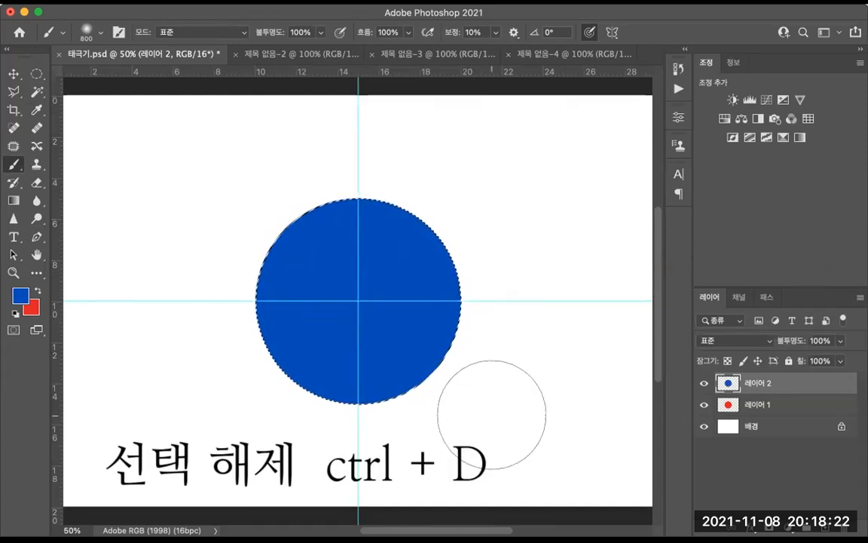
key(super+d)
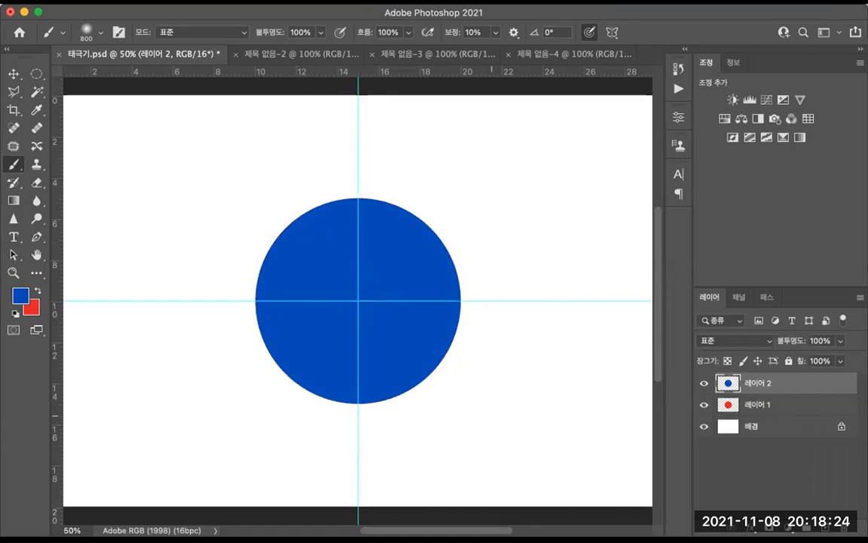
Step: Select a circle about 5 cm across centred on the guides and paint it blue on a new layer
key(m)
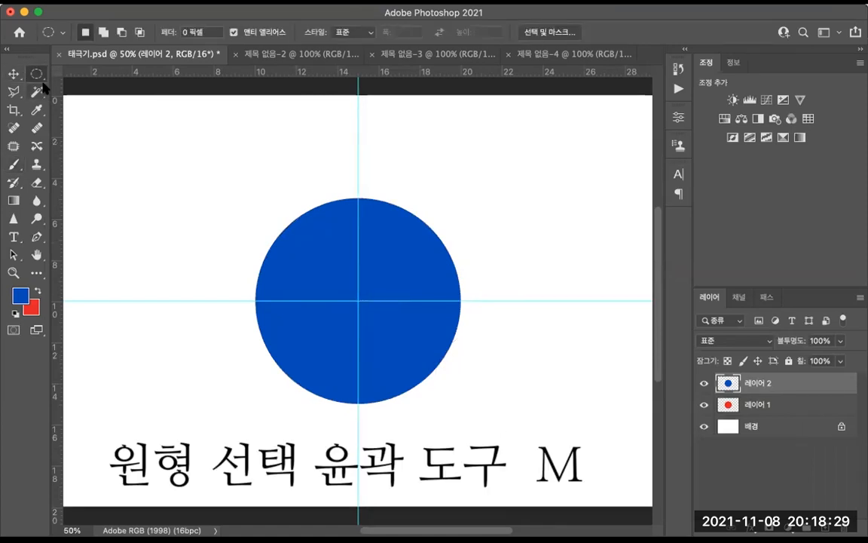
mouse_move(314, 254)
mouse_down()
mouse_move(349, 277)
mouse_move(343, 282)
mouse_move(399, 339)
mouse_up()
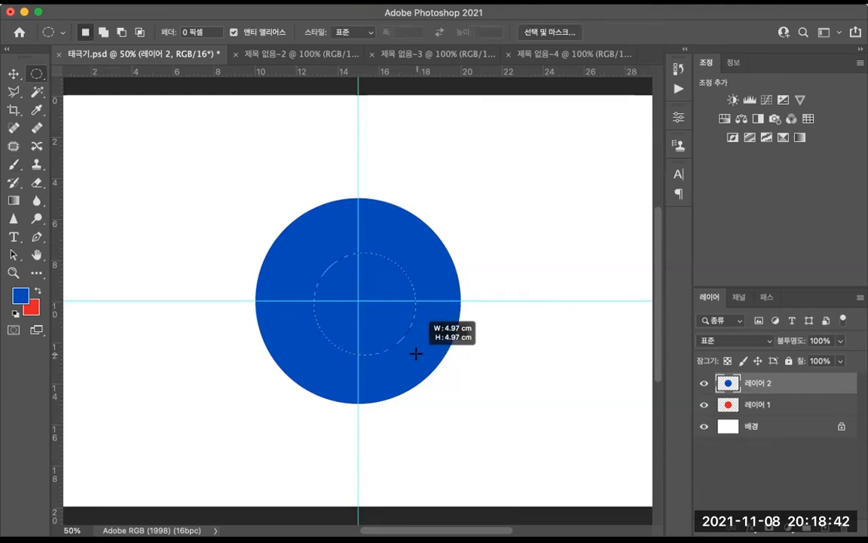
drag(414, 350, 418, 352)
key(b)
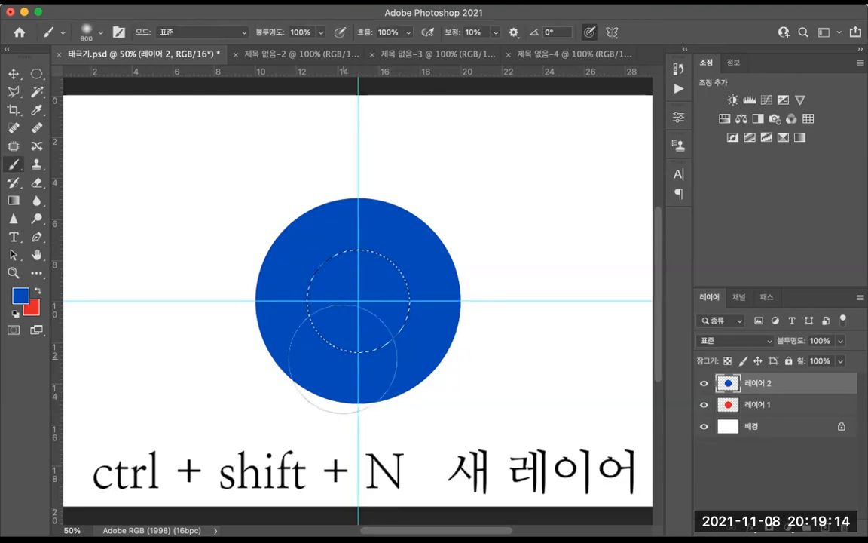
key(ctrl+shift+n)
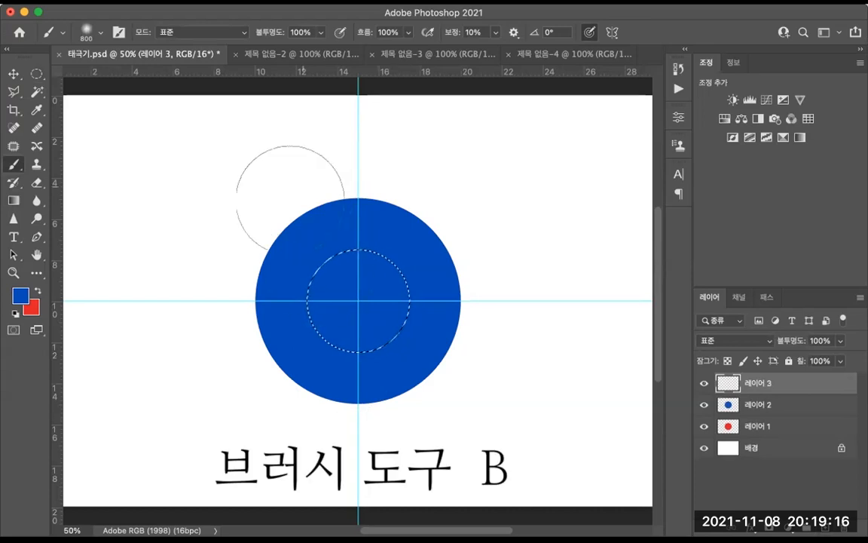
drag(314, 329, 441, 402)
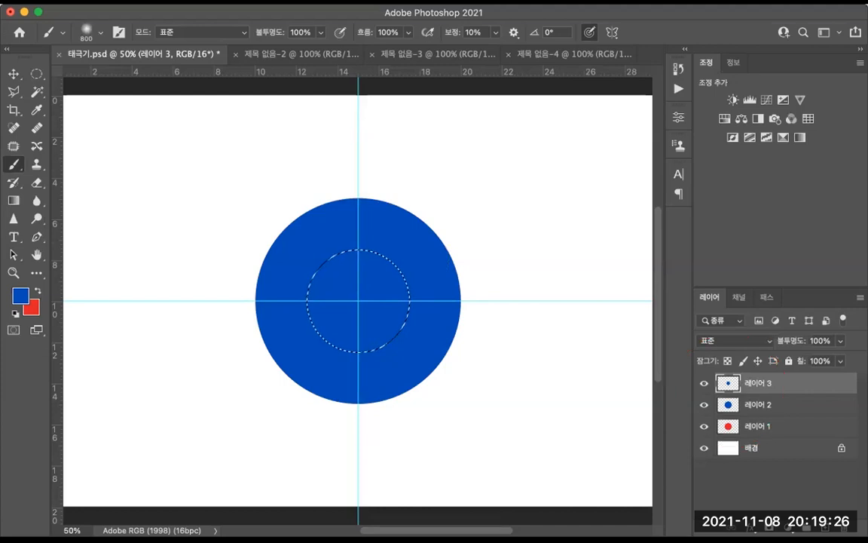
Step: Swap the colours, paint the small circle red on another new layer and deselect
click(36, 291)
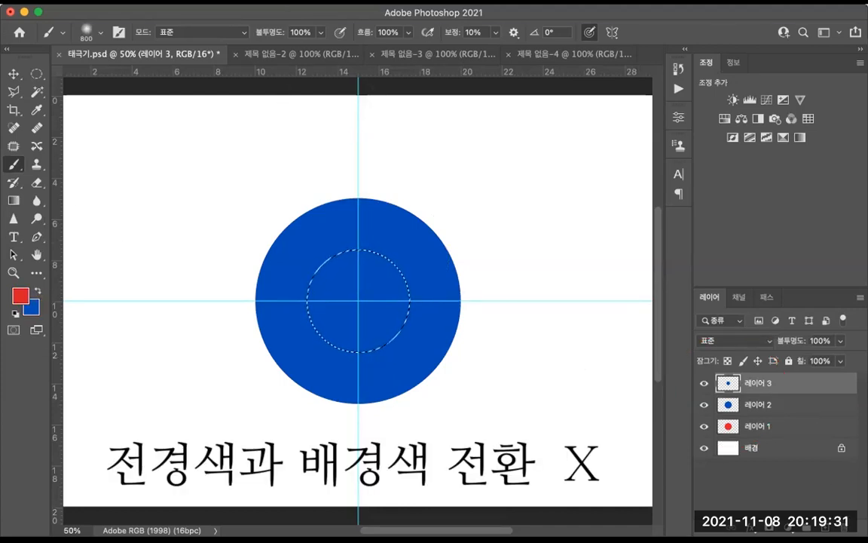
key(ctrl+shift+n)
mouse_move(226, 294)
mouse_down()
mouse_move(272, 319)
mouse_move(362, 310)
mouse_move(445, 317)
mouse_up()
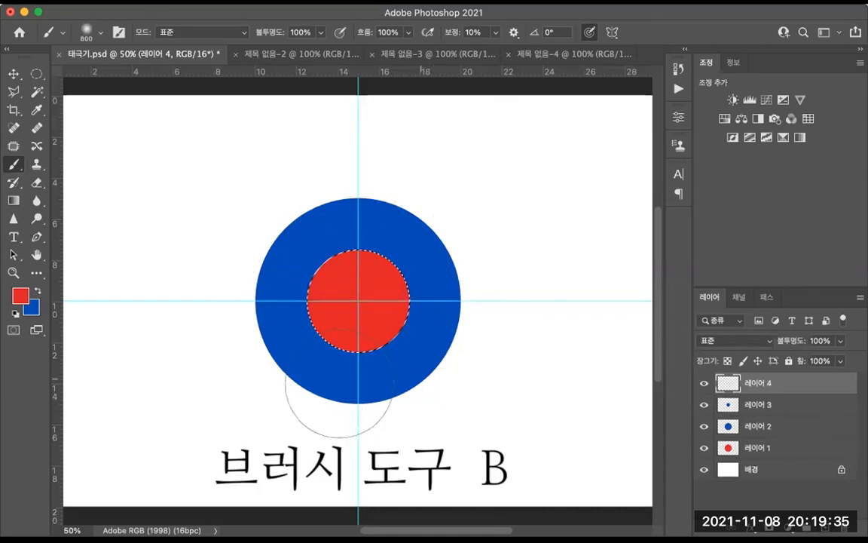
key(ctrl+d)
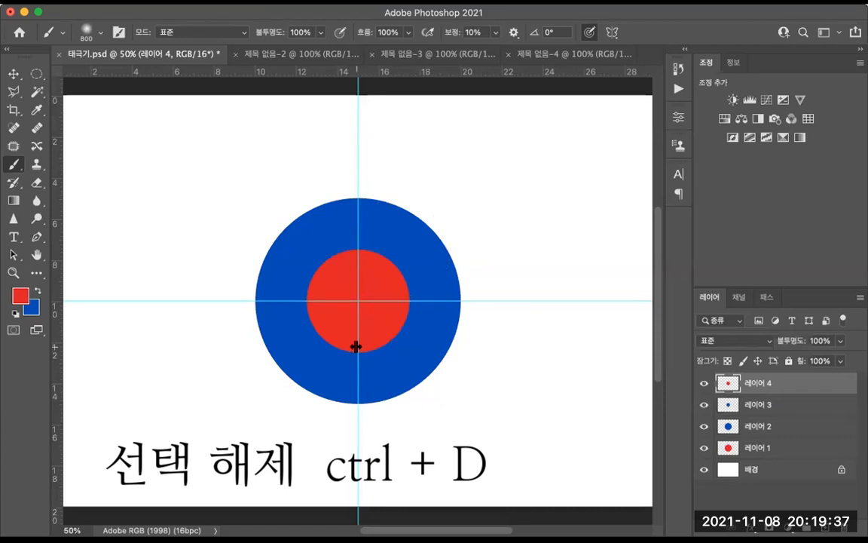
Step: Cut away the upper half of the large blue circle's layer using a rectangular selection
click(759, 428)
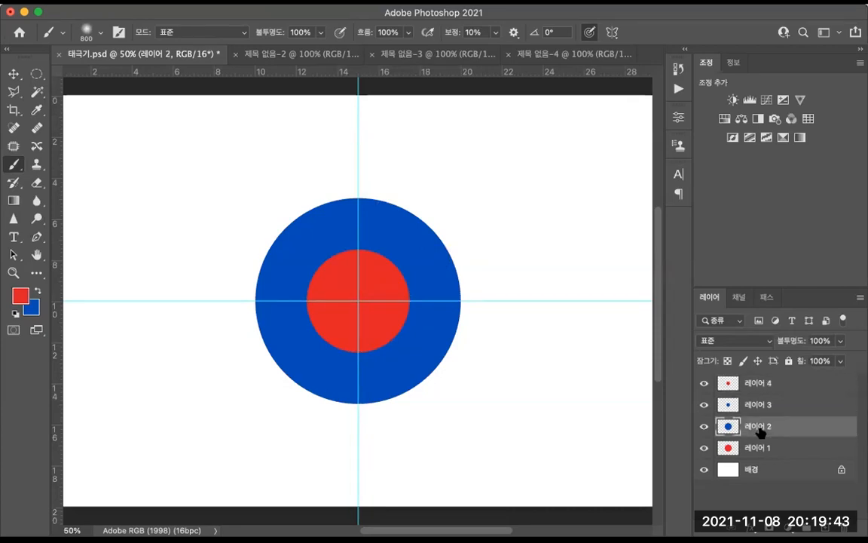
right_click(38, 73)
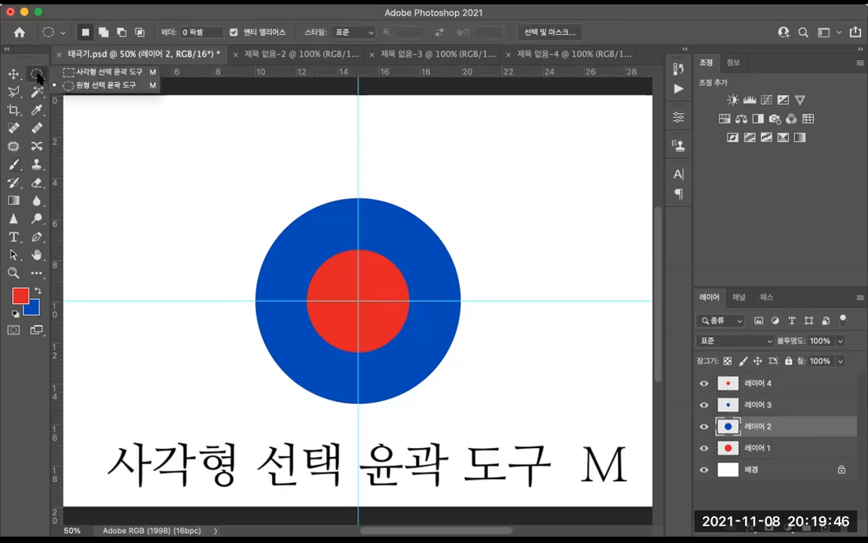
click(83, 73)
drag(224, 181, 501, 300)
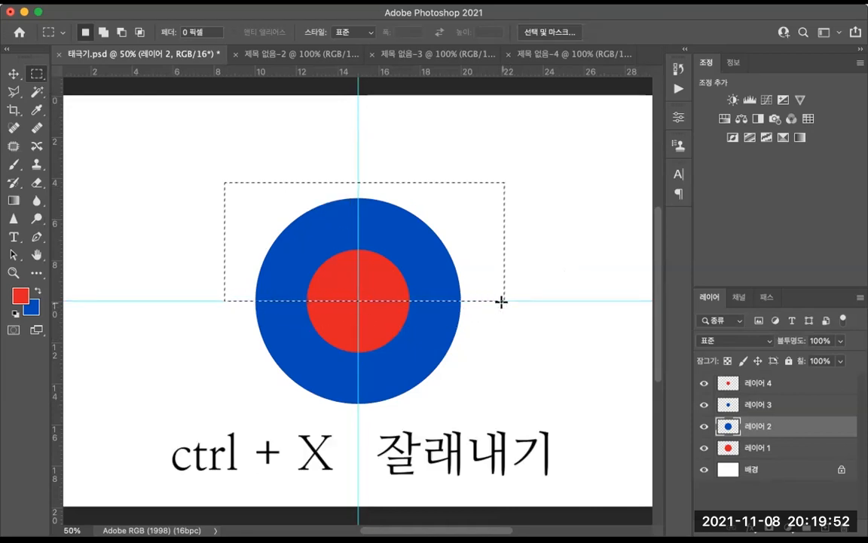
key(super+x)
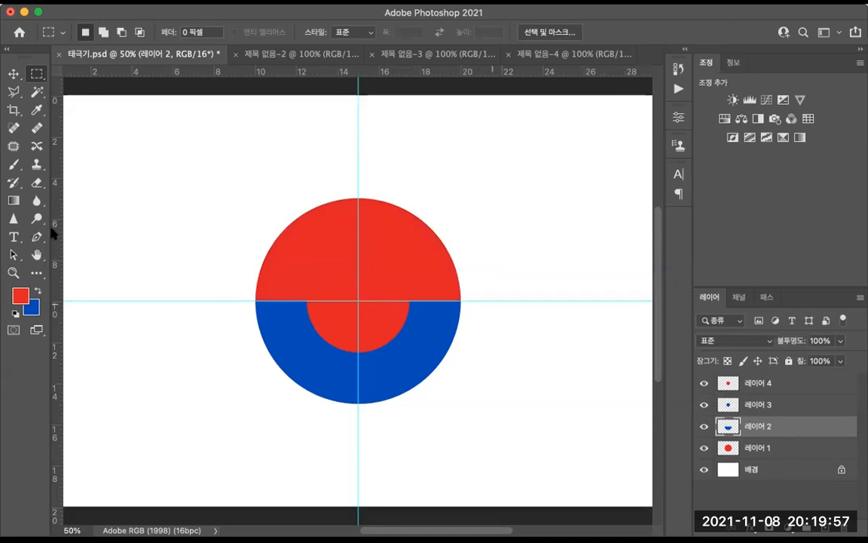
Step: Move the small red circle left so it fills the left half of the large circle along the horizontal guide
click(772, 385)
click(14, 74)
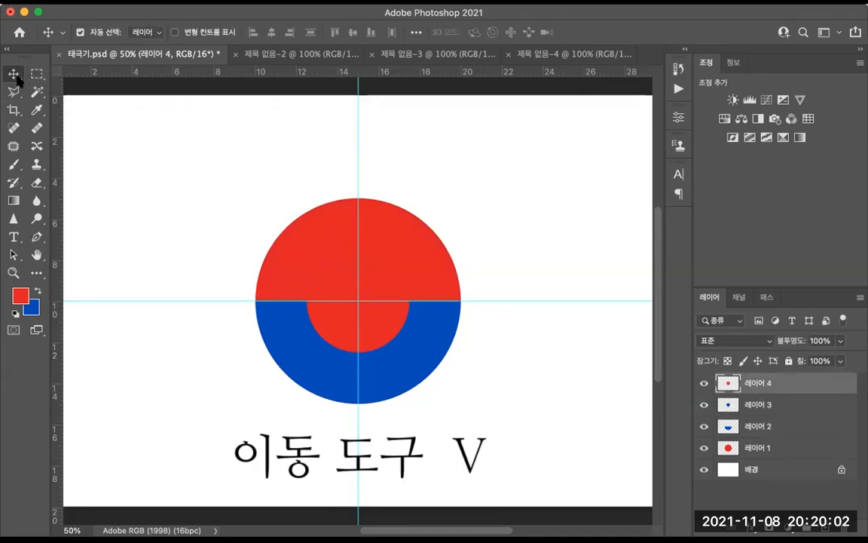
drag(330, 349, 279, 316)
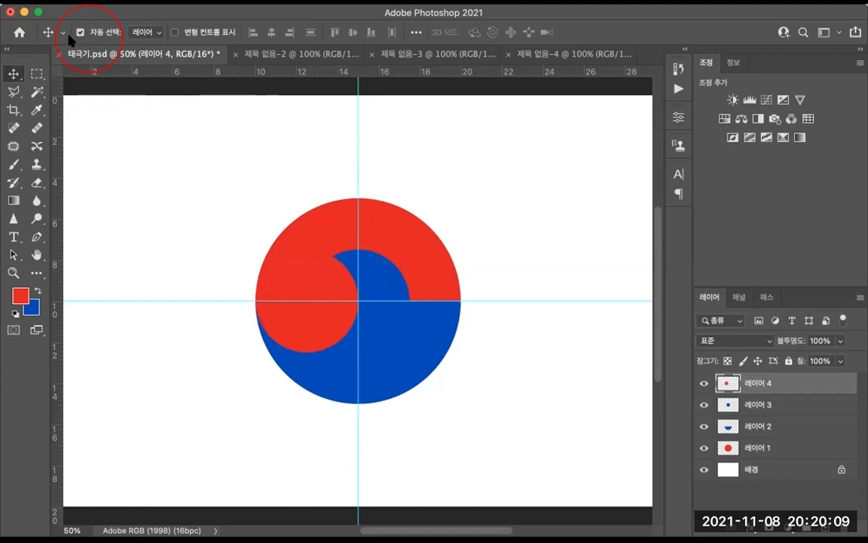
Step: Move the small blue circle right so it fills the right half of the large circle
click(389, 296)
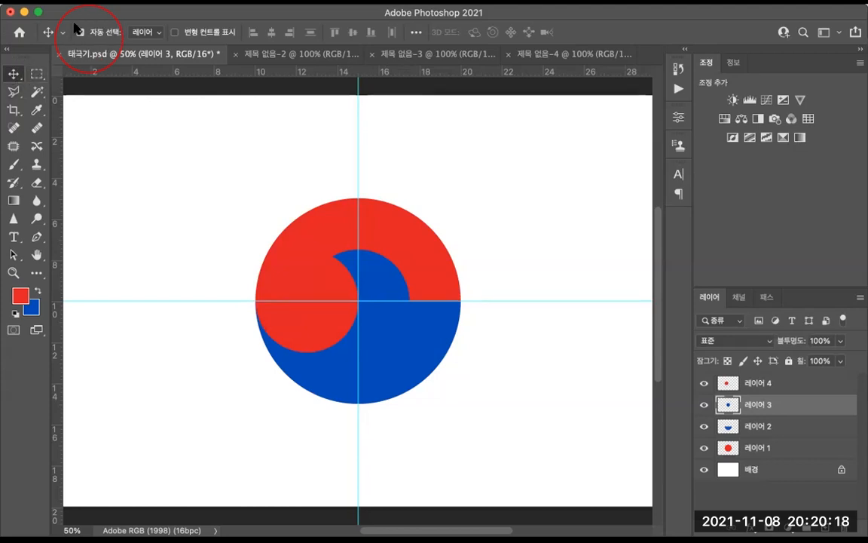
click(377, 221)
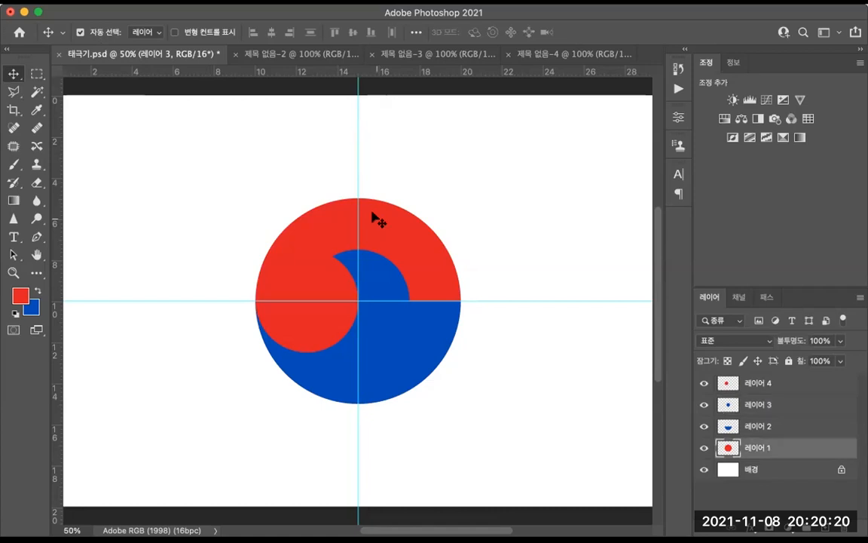
click(412, 345)
click(304, 325)
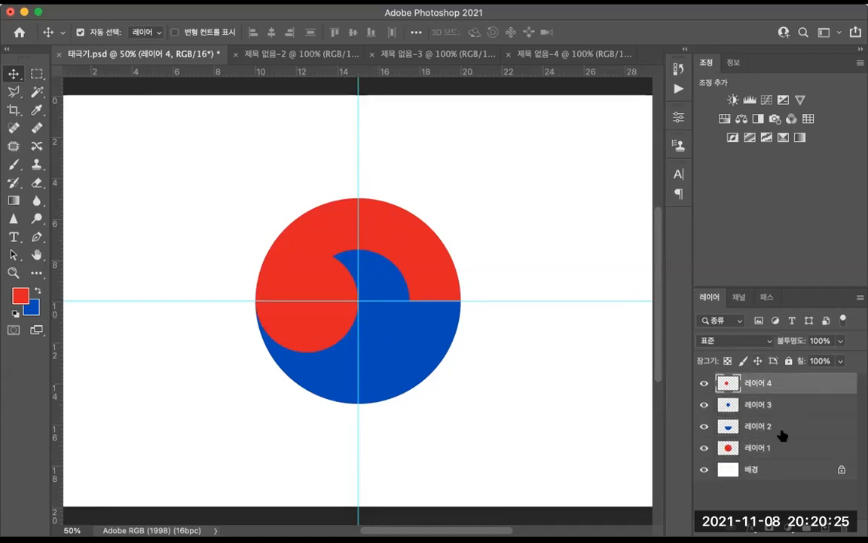
click(382, 287)
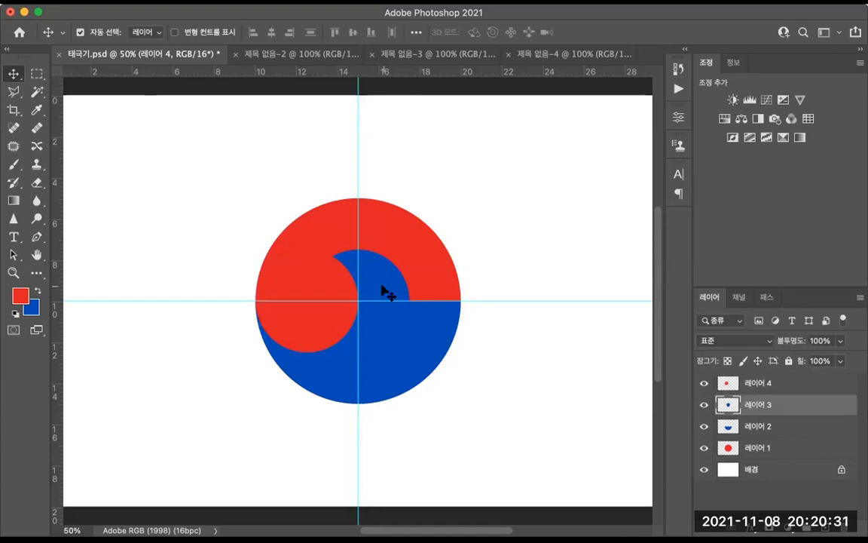
drag(382, 286, 450, 307)
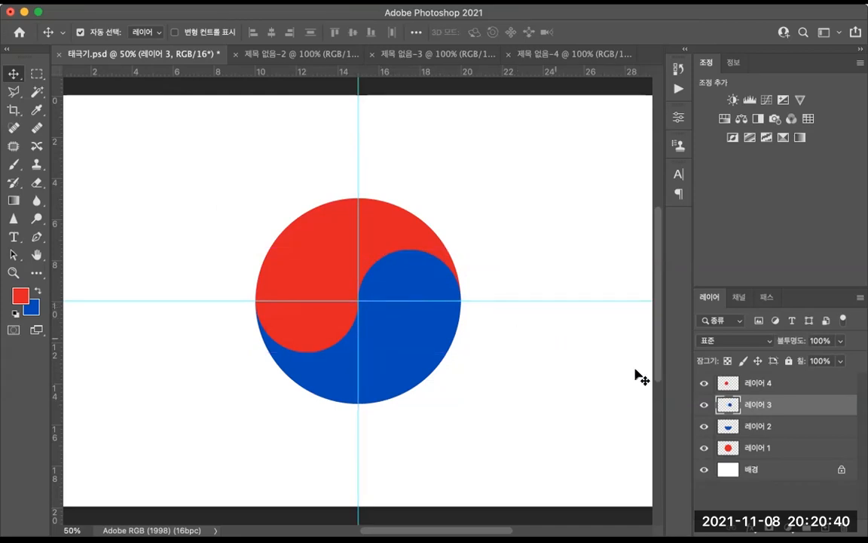
Step: Merge the small red circle's layer down into the small blue circle's layer
click(775, 445)
click(778, 426)
click(781, 405)
click(783, 385)
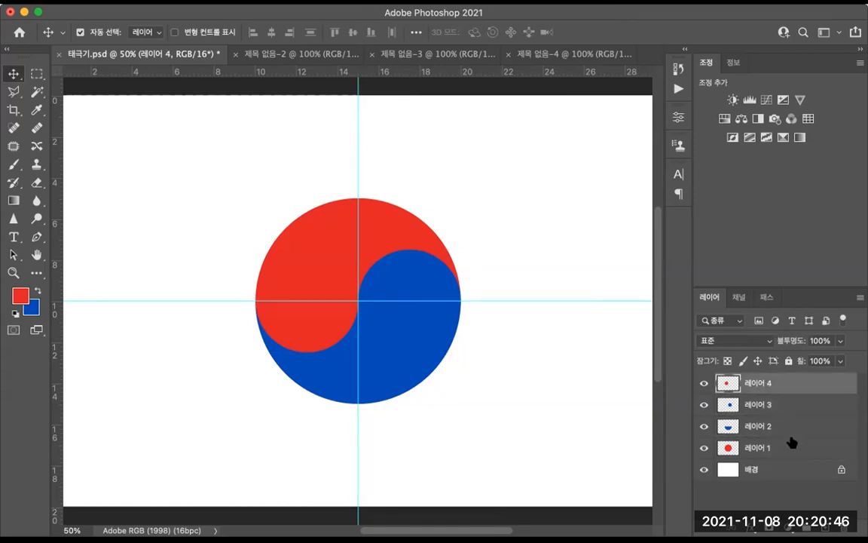
key(ctrl+e)
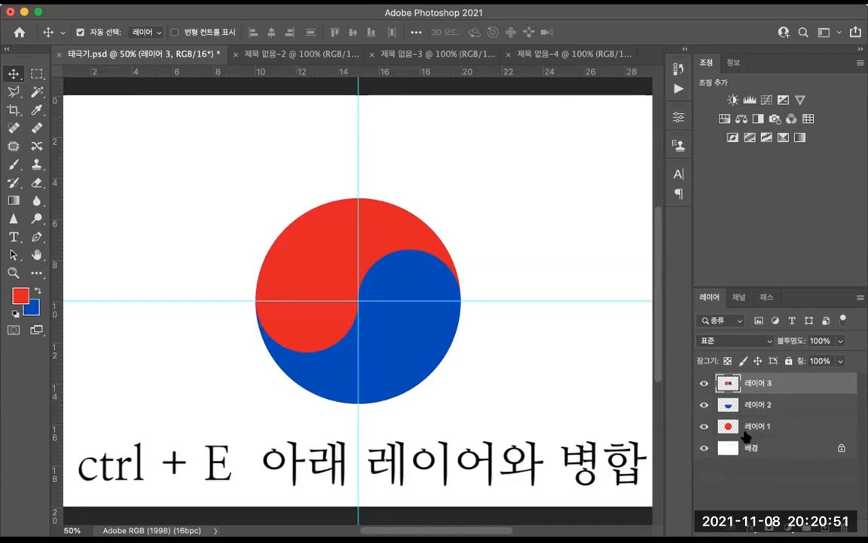
Step: Hide the large red and half-blue circle layers so only the merged small circles show
click(704, 405)
click(705, 427)
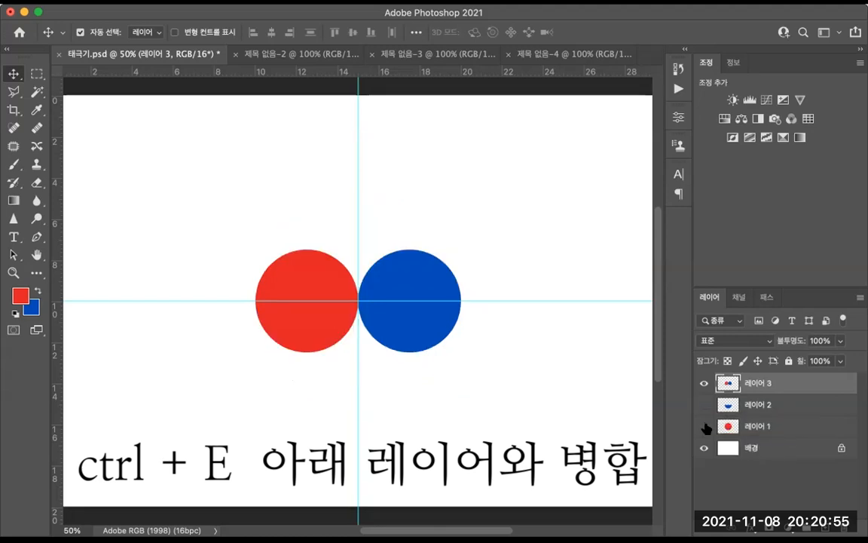
click(703, 384)
click(704, 384)
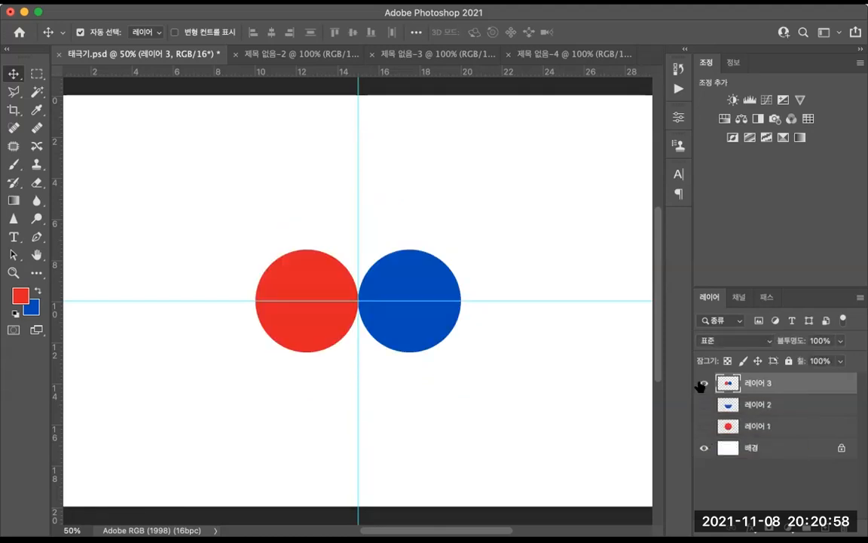
Step: Show the two hidden large circle layers again and merge the small circles' layer down into the half-blue circle layer
click(703, 405)
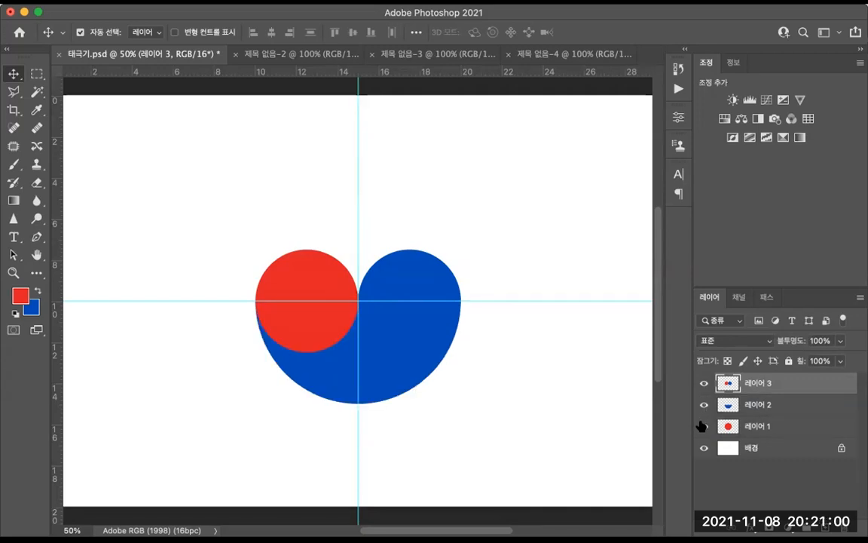
click(703, 427)
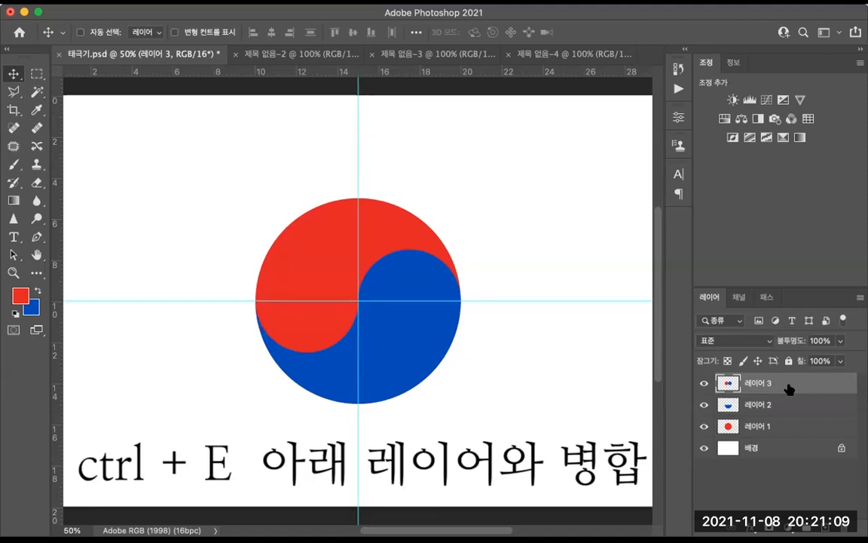
key(ctrl+e)
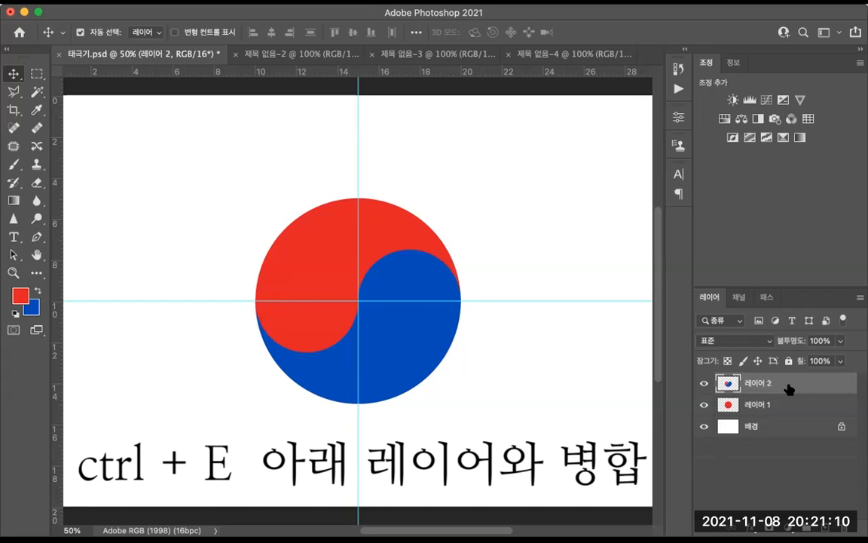
Step: Merge the combined circle layer down into the large red circle layer to form one taegeuk layer
click(704, 405)
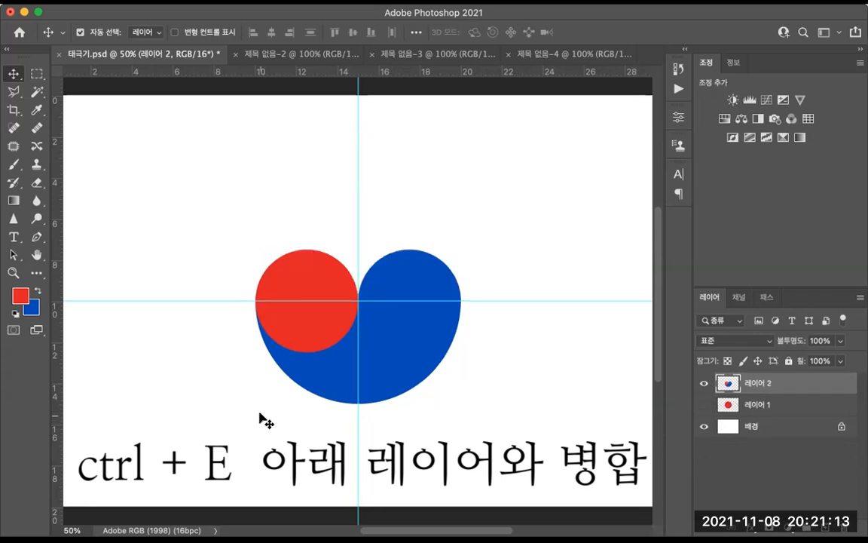
click(704, 405)
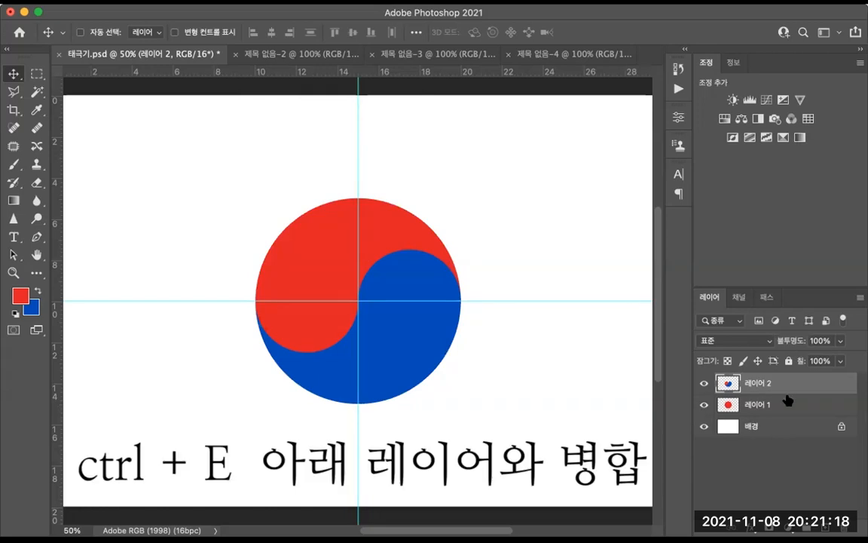
key(ctrl+e)
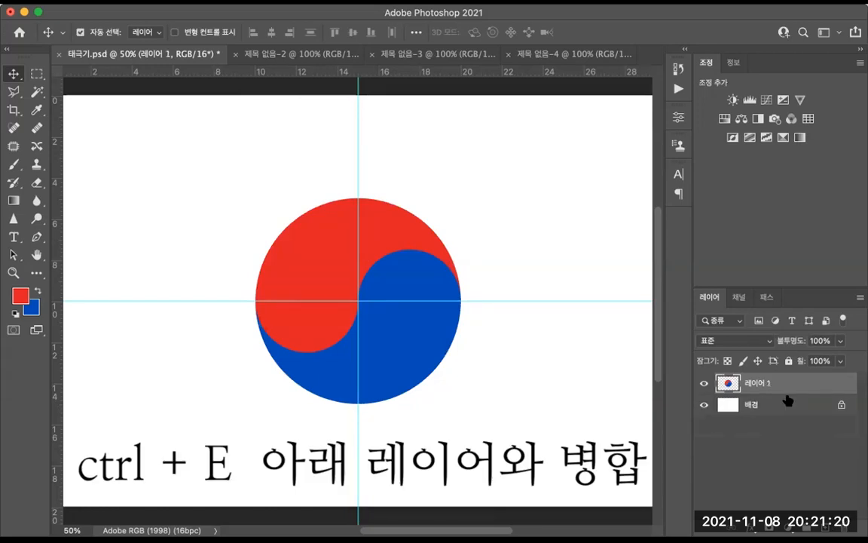
Step: Toggle the merged taegeuk layer's visibility and review the editing history
click(701, 384)
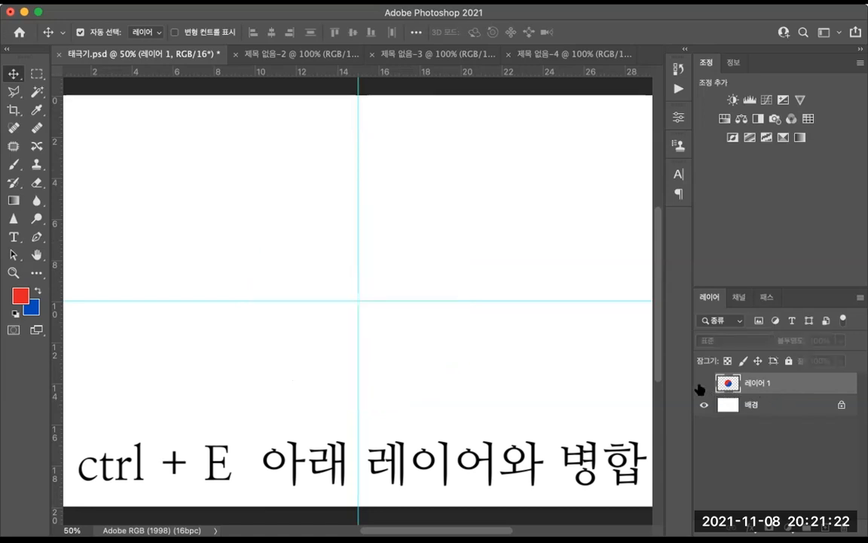
click(702, 385)
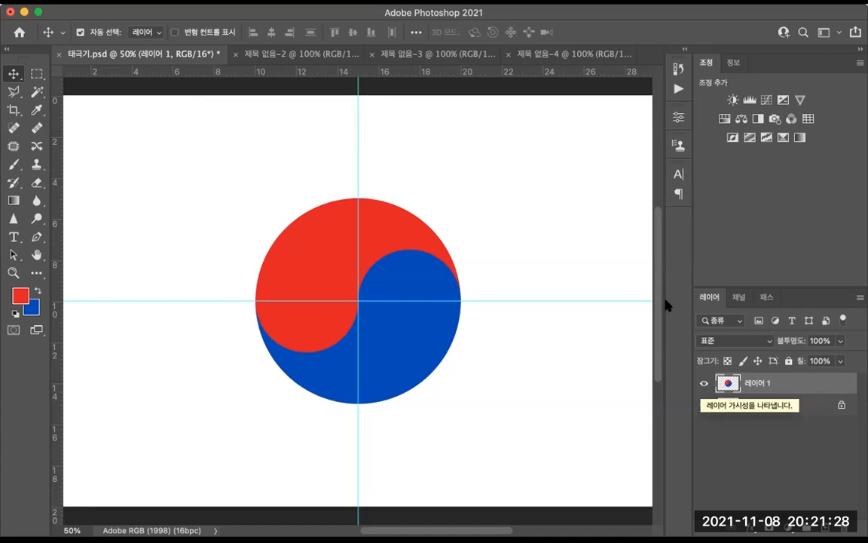
click(679, 70)
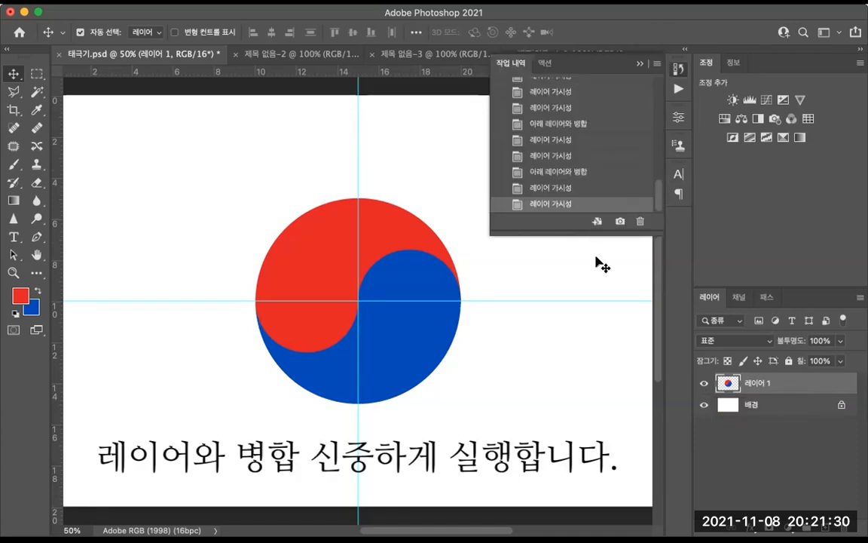
click(639, 66)
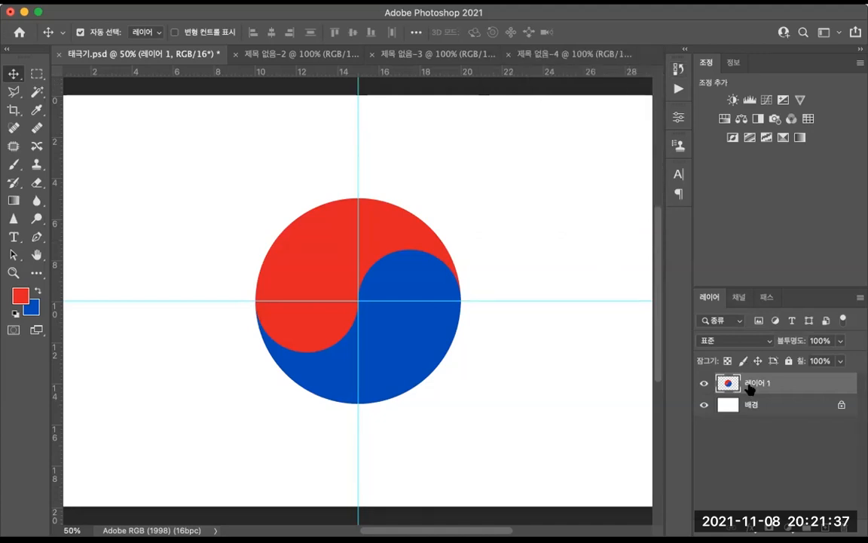
Step: Rename the merged taegeuk layer to 태극문양
double_click(757, 384)
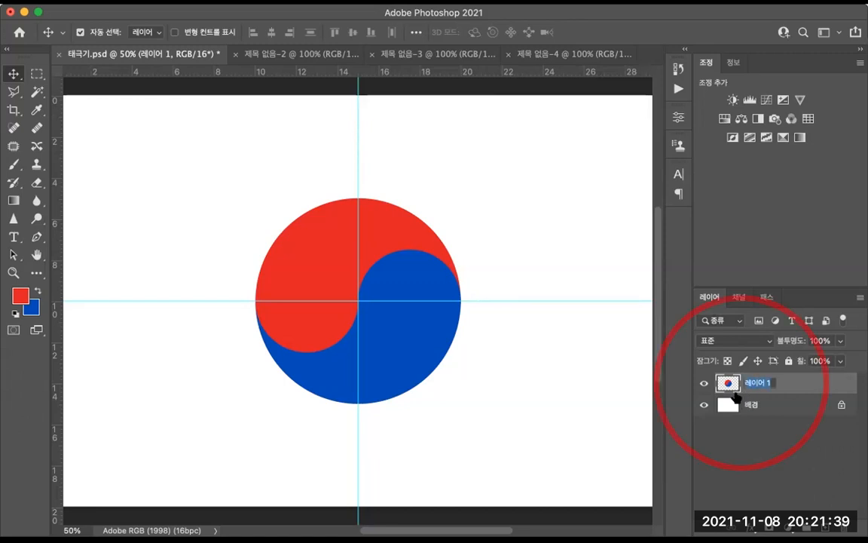
text(ㅌ)
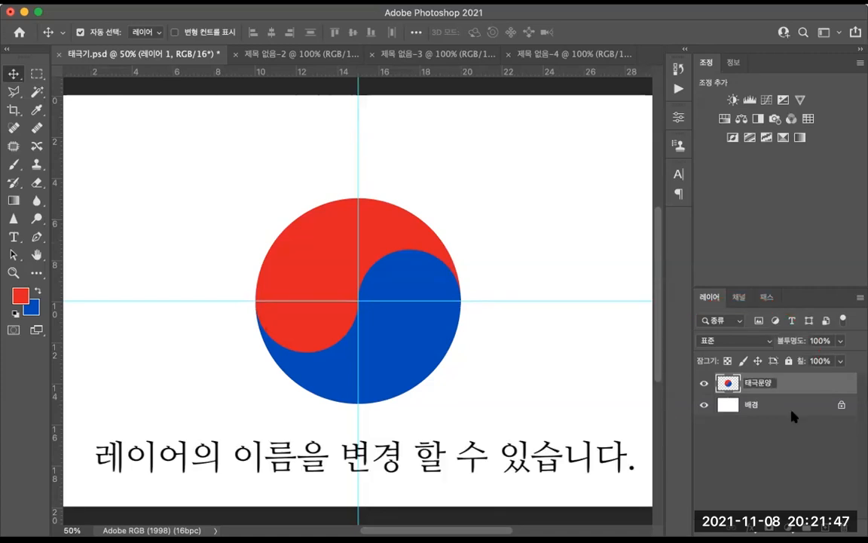
key(Return)
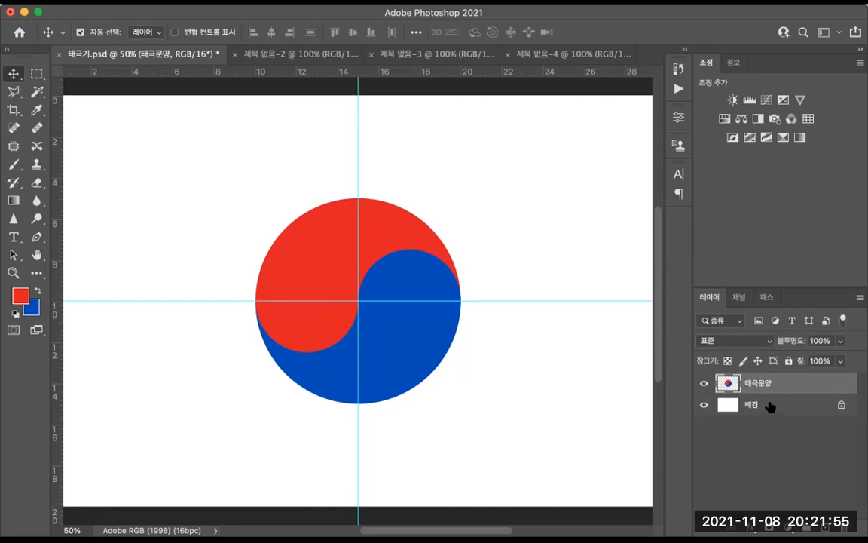
Step: Select the background layer, pick the Brush tool and reset the colours to default black and white
click(772, 406)
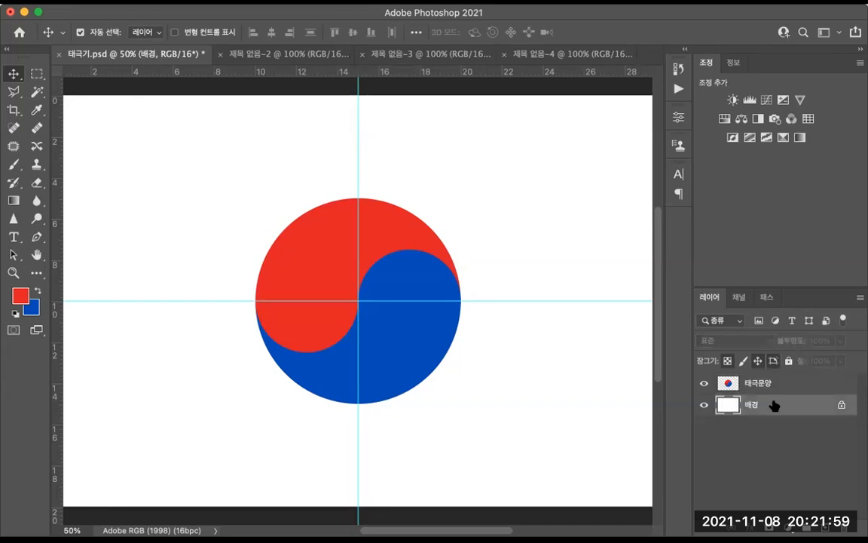
key(super+minus)
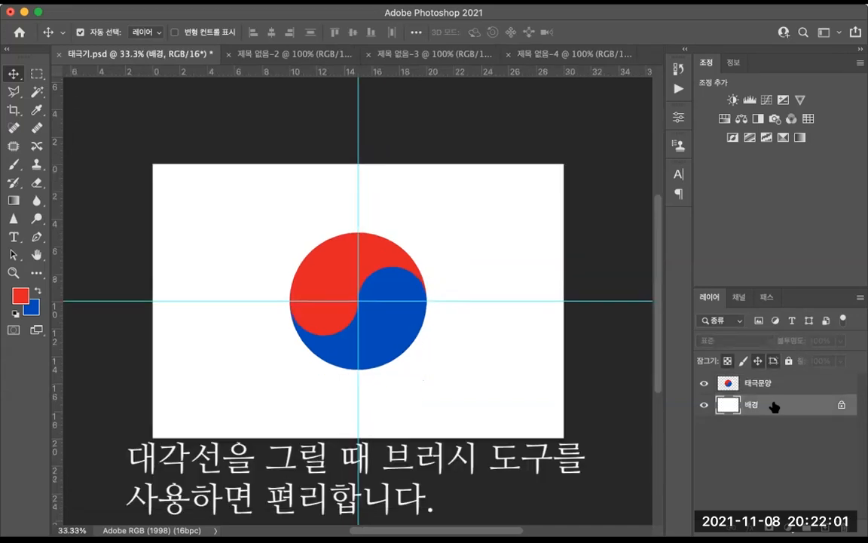
click(14, 165)
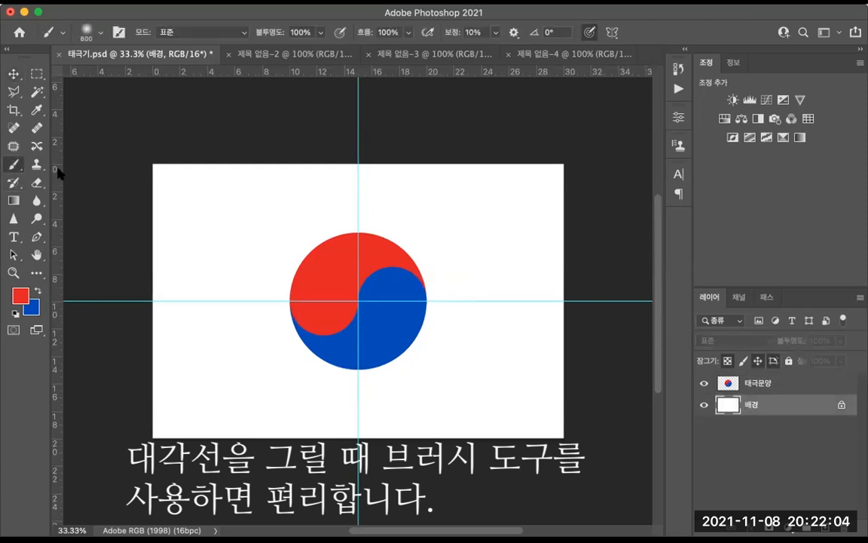
click(15, 312)
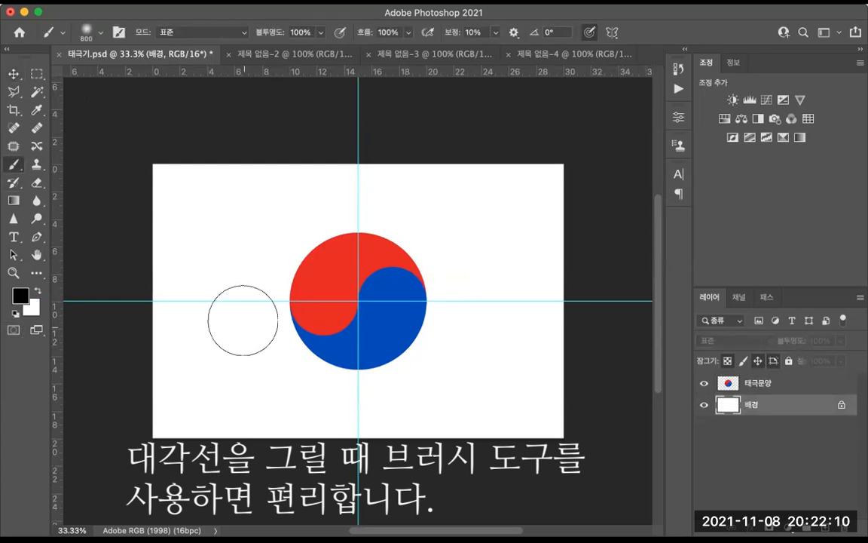
Step: Set the brush size to 2 pixels
right_click(232, 254)
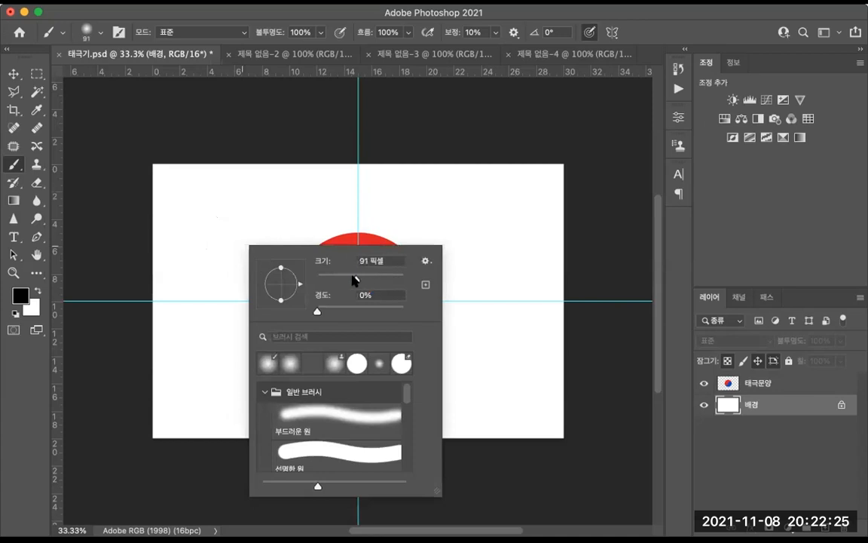
drag(354, 280, 324, 281)
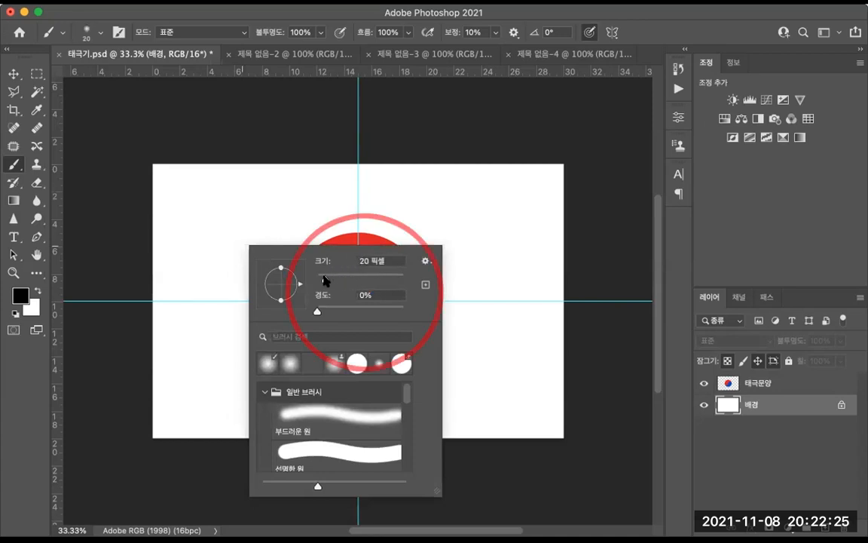
click(365, 261)
key(Up)
click(110, 241)
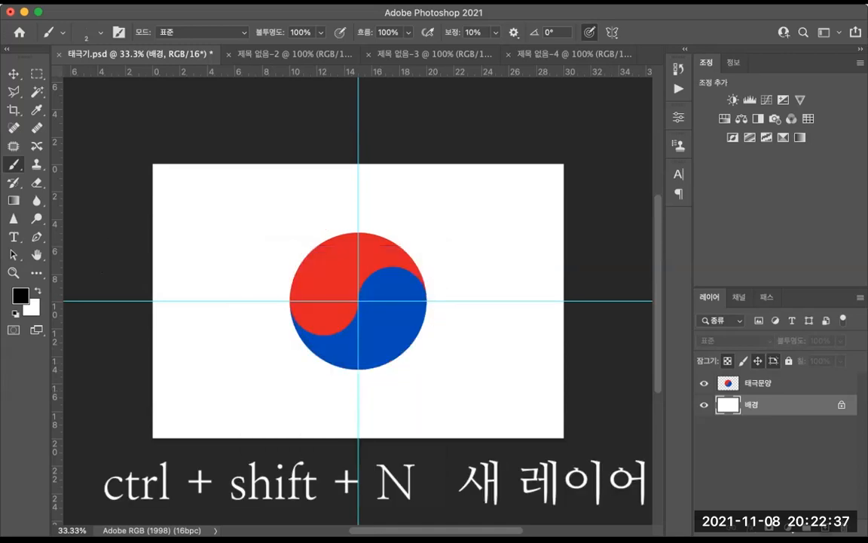
Step: Add a new layer and draw a straight diagonal line from the flag's bottom-left corner to its top-right corner
key(ctrl+shift+n)
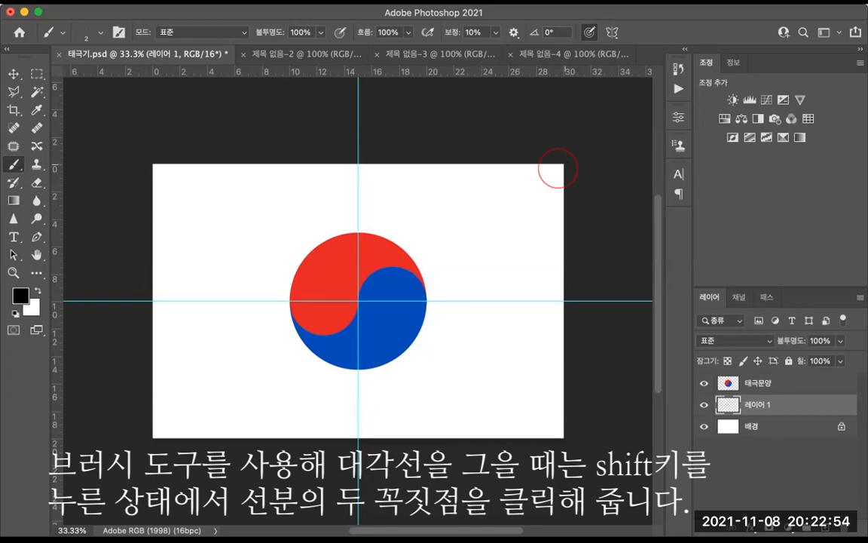
shift+click(558, 170)
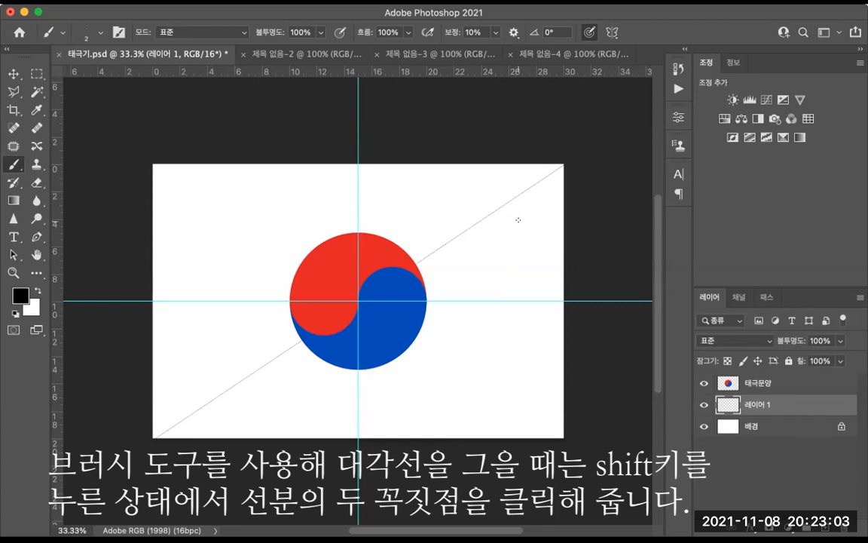
Step: Free-transform the diagonal line layer so its ends meet the canvas's bottom-left and top-right corners exactly
key(z)
key(ctrl+plus)
key(ctrl+plus)
key(ctrl+plus)
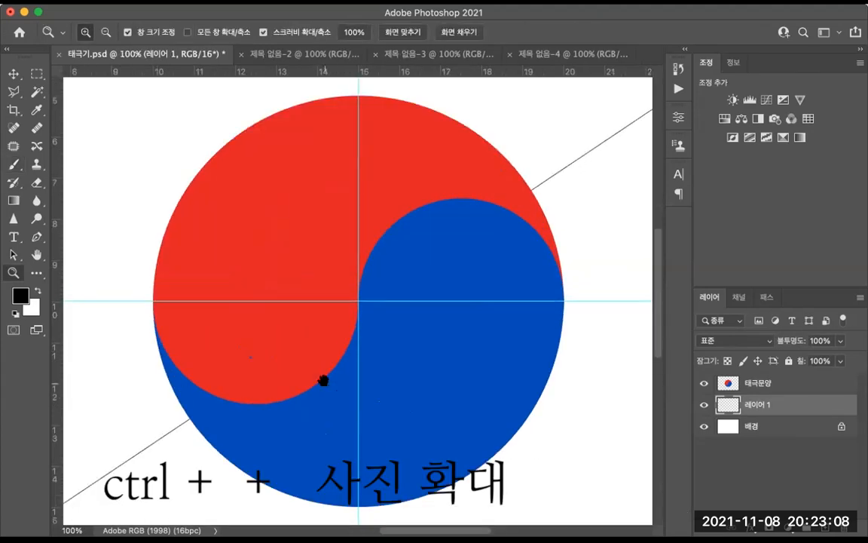
scroll(287, 407, down, 5)
scroll(288, 408, left, 6)
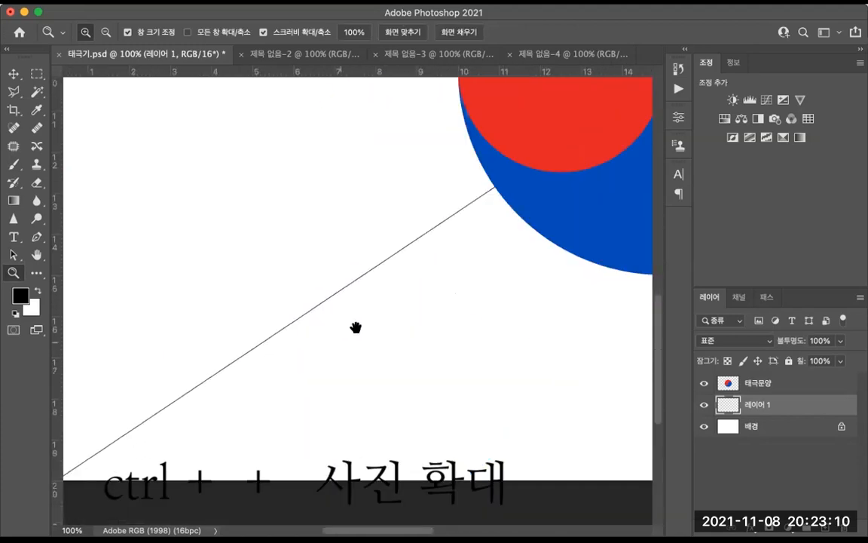
scroll(356, 328, down, 3)
scroll(356, 327, left, 3)
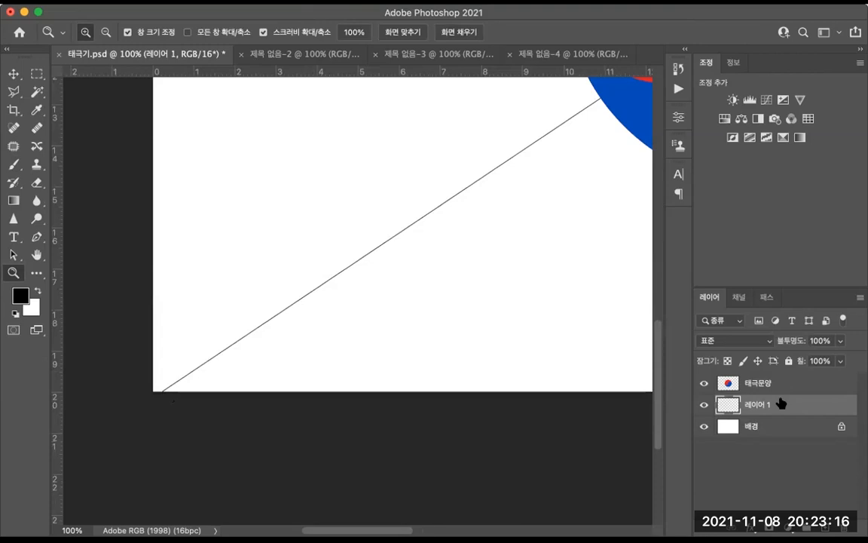
key(ctrl+t)
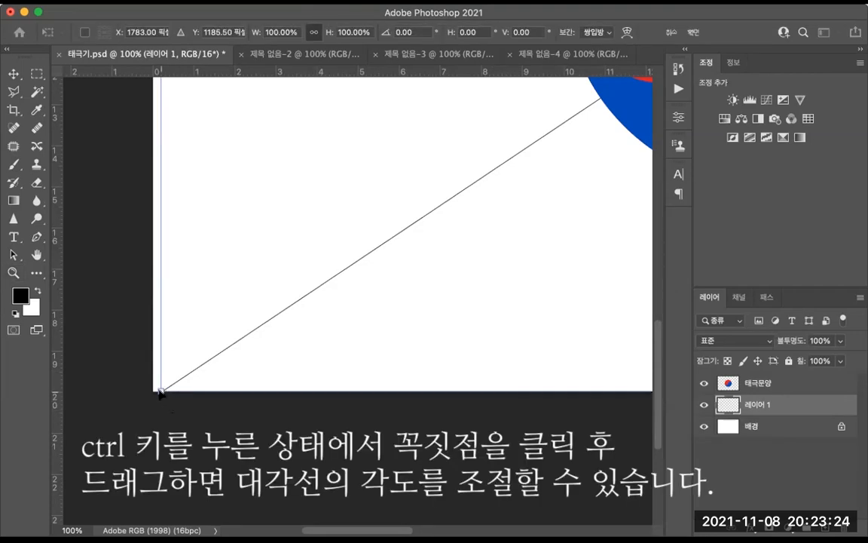
drag(151, 396, 136, 401)
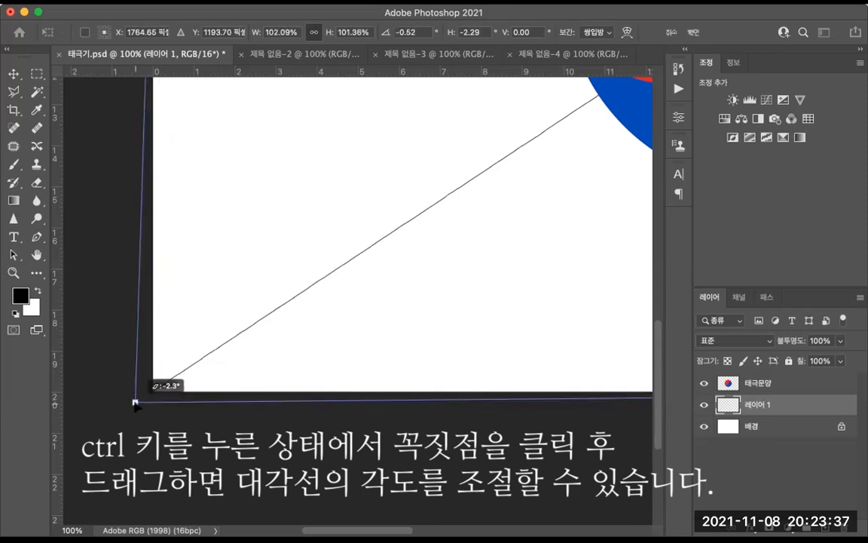
drag(136, 402, 136, 404)
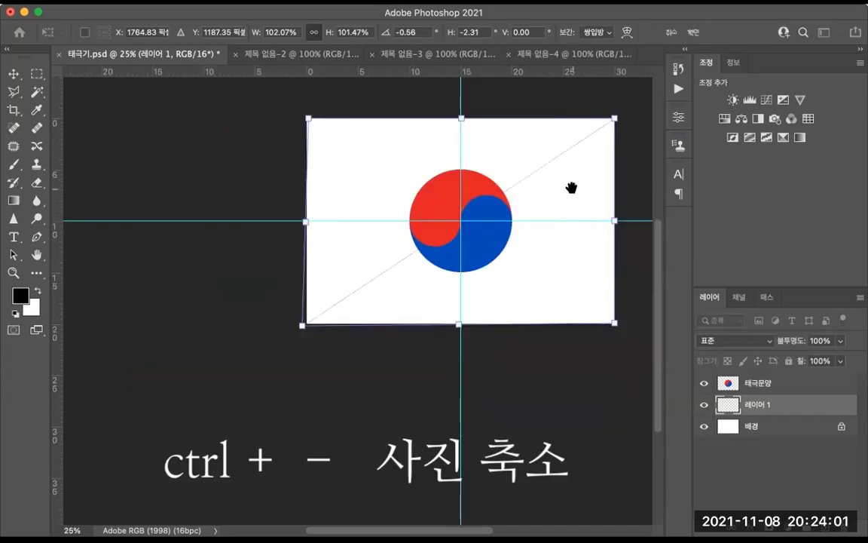
drag(571, 188, 417, 304)
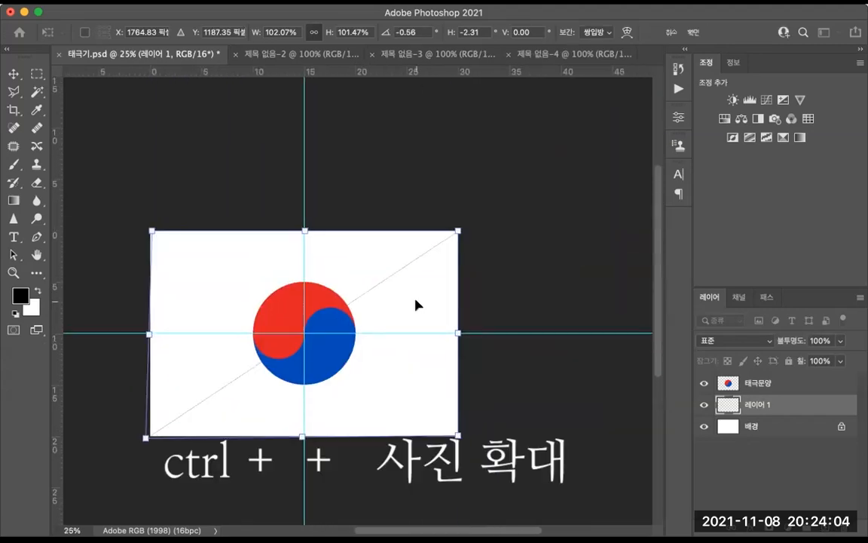
key(ctrl+plus)
key(ctrl+plus)
key(ctrl+plus)
key(ctrl+plus)
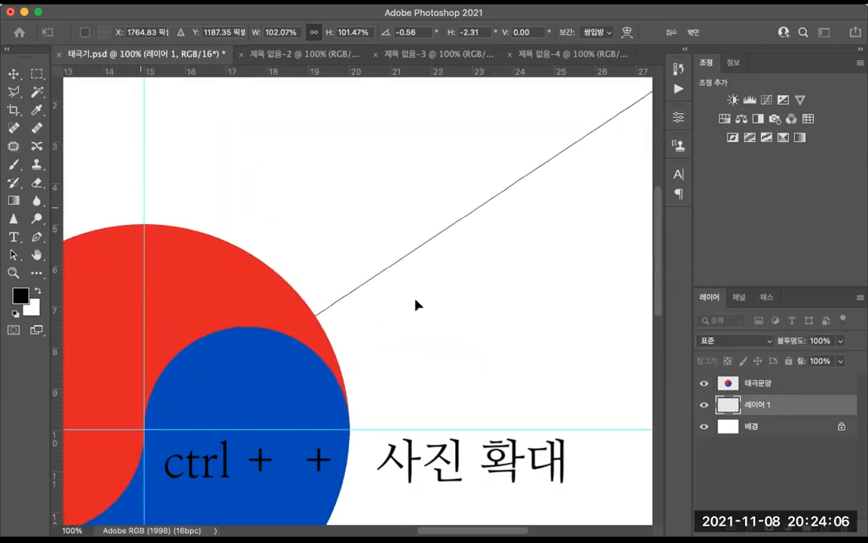
drag(471, 264, 263, 370)
drag(409, 285, 379, 308)
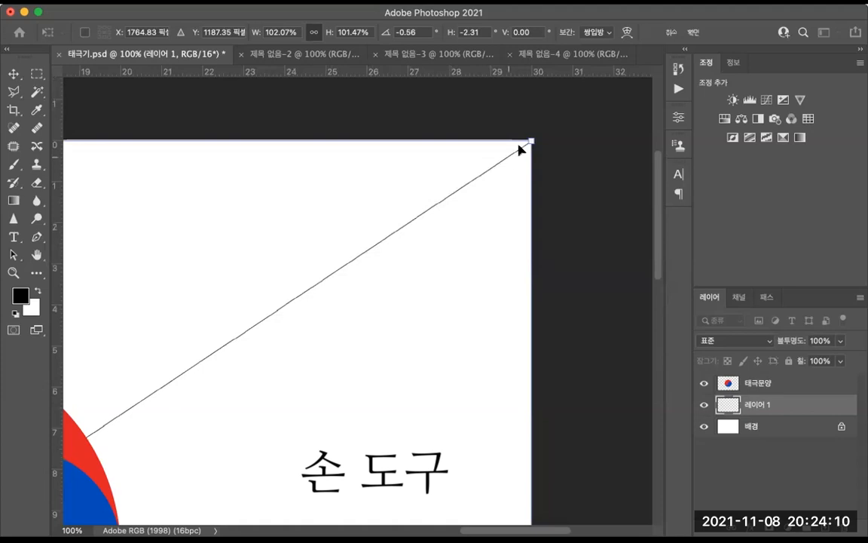
drag(539, 134, 541, 133)
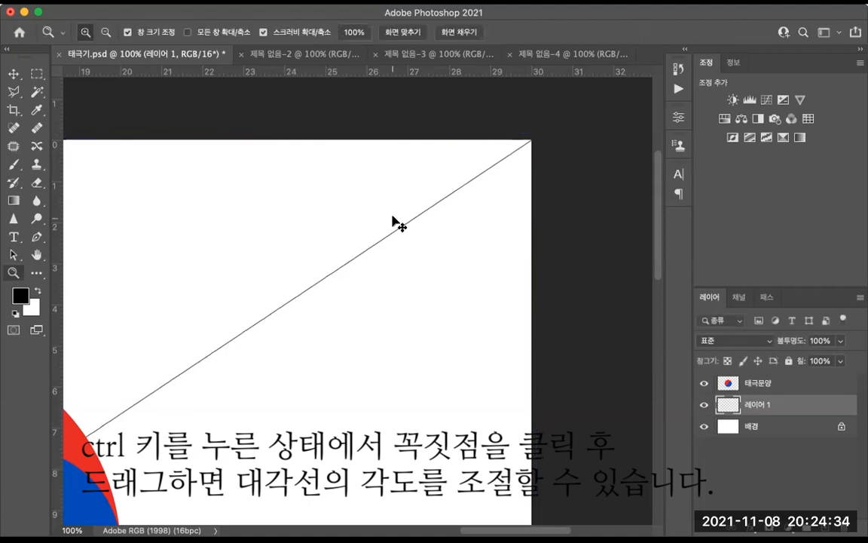
Step: Add another new layer and switch to the Brush tool
key(ctrl+minus)
key(ctrl+minus)
key(ctrl+0)
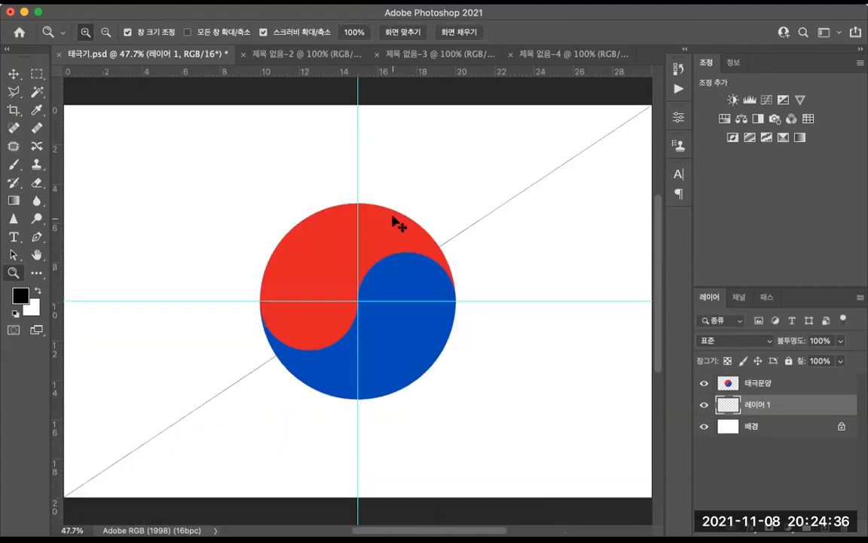
key(ctrl+minus)
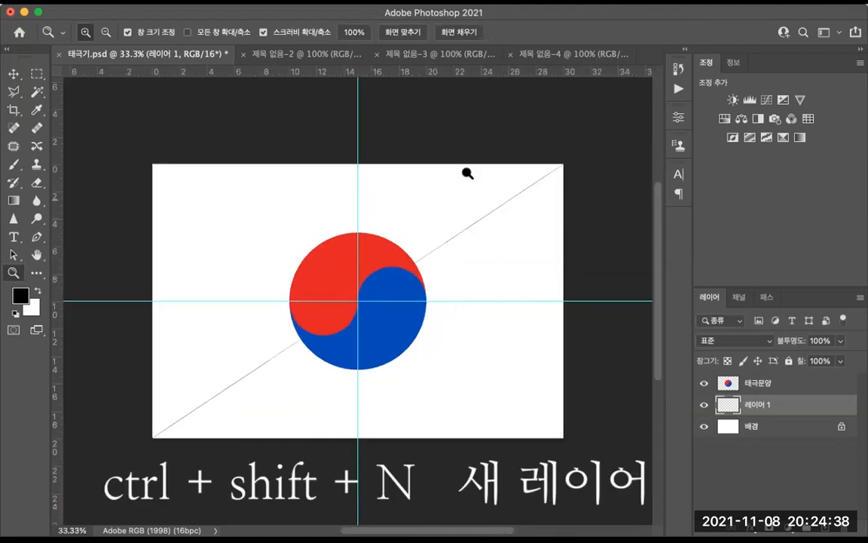
key(ctrl+shift+n)
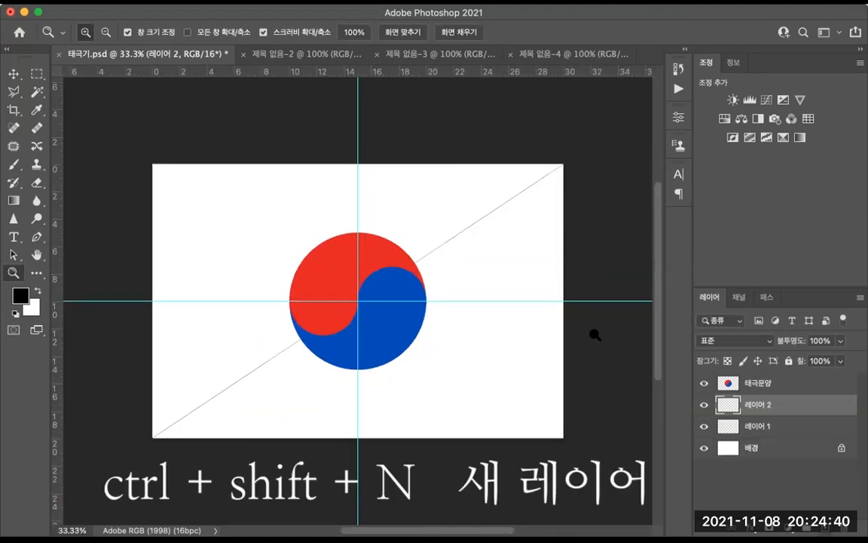
key(b)
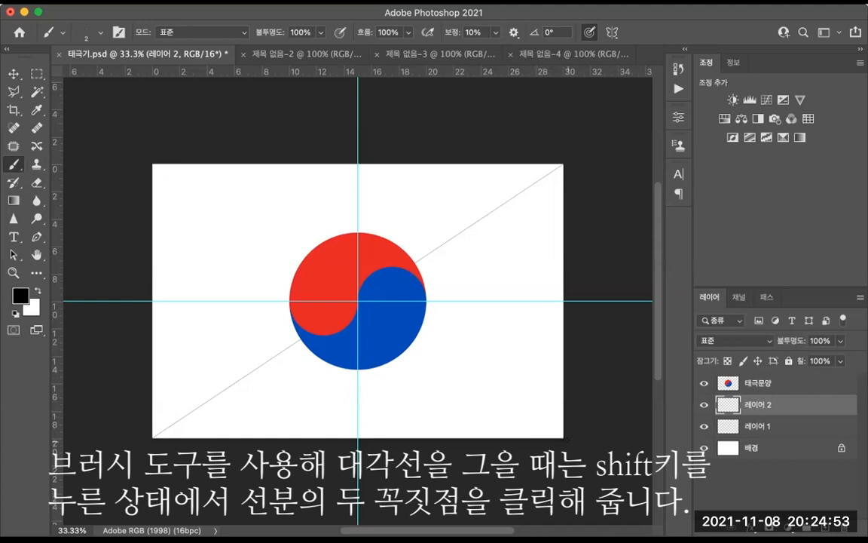
Step: Draw the second diagonal line to the flag's bottom-right corner and nudge the line layer so it meets the top-left corner
shift+click(565, 436)
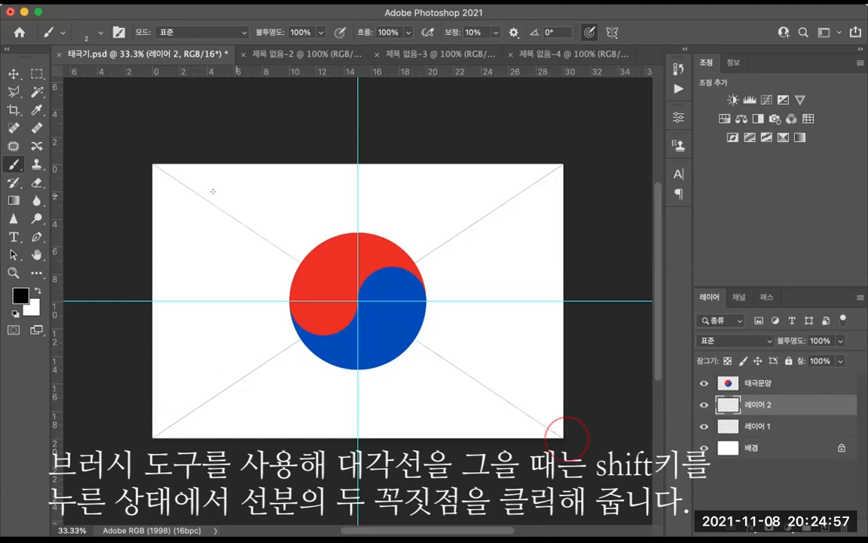
key(z)
mouse_move(168, 168)
mouse_down()
mouse_move(231, 246)
mouse_move(318, 307)
mouse_up()
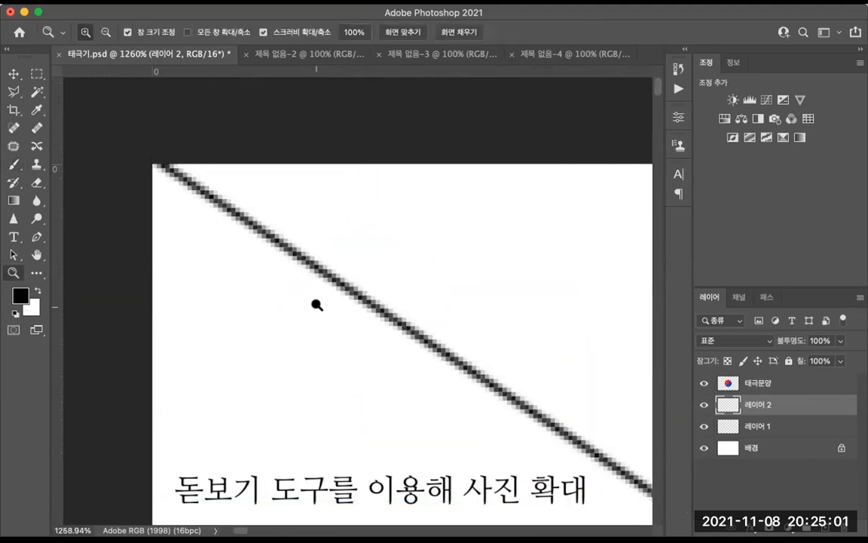
click(13, 73)
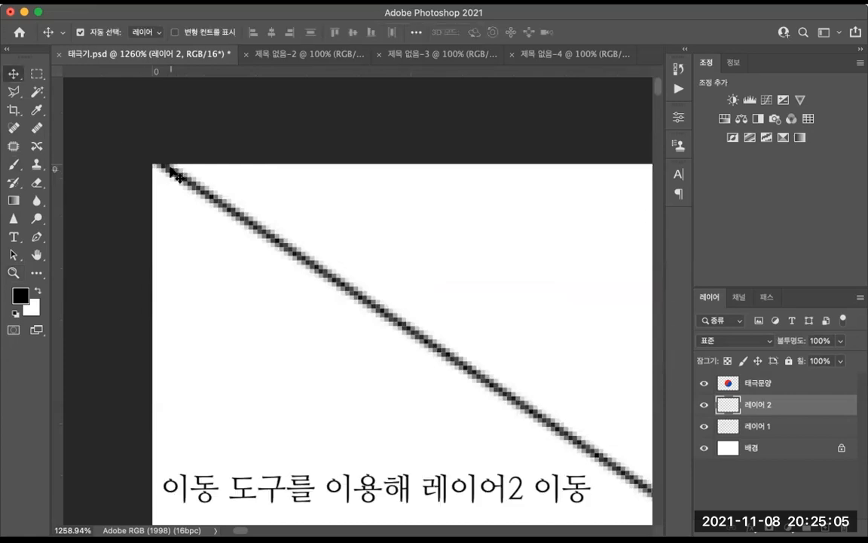
key(Down)
key(Up)
key(Right)
key(Down)
key(Down)
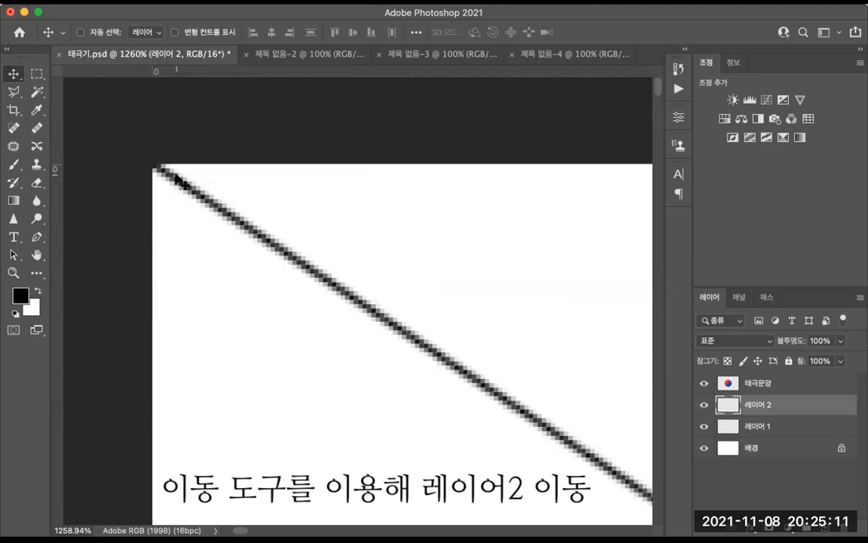
Step: Free-transform the second diagonal line so its end meets the canvas's bottom-right corner exactly
key(super+minus)
key(super+minus)
key(super+minus)
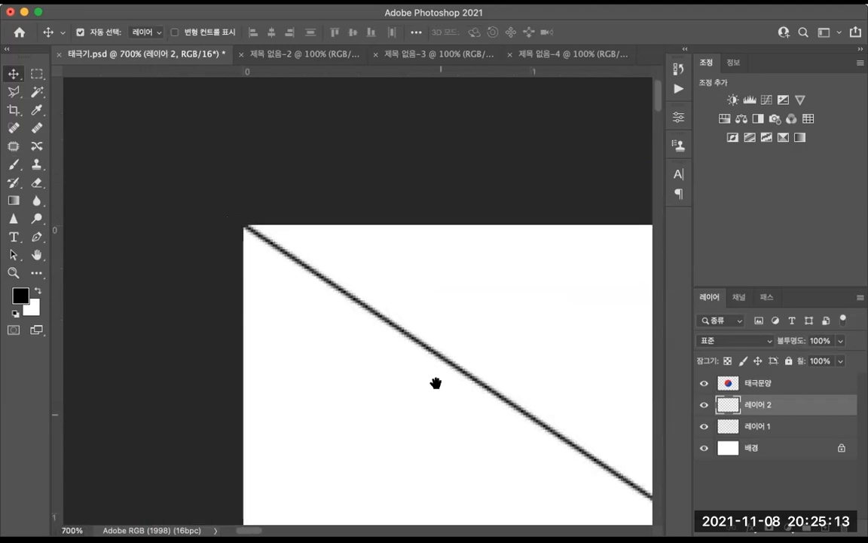
drag(437, 383, 237, 283)
drag(475, 451, 398, 297)
drag(568, 427, 389, 320)
drag(496, 401, 463, 384)
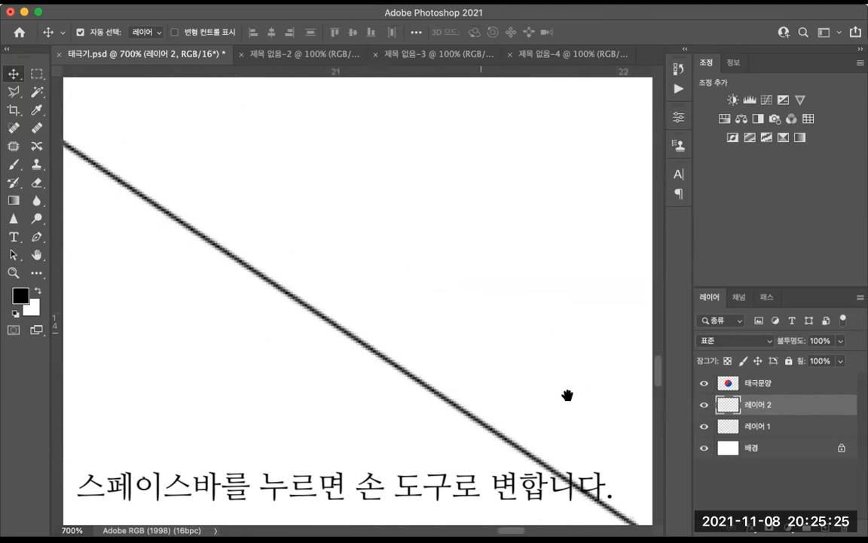
drag(567, 396, 414, 284)
drag(564, 396, 445, 311)
drag(566, 396, 444, 309)
drag(554, 366, 441, 296)
drag(556, 376, 441, 301)
drag(575, 398, 431, 290)
drag(567, 381, 508, 329)
drag(581, 392, 486, 287)
drag(603, 419, 525, 354)
drag(571, 399, 520, 371)
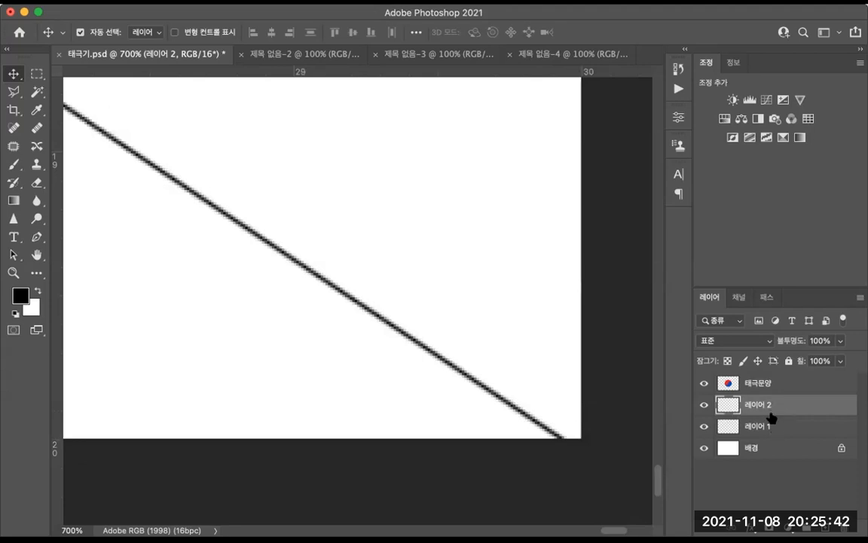
key(ctrl+t)
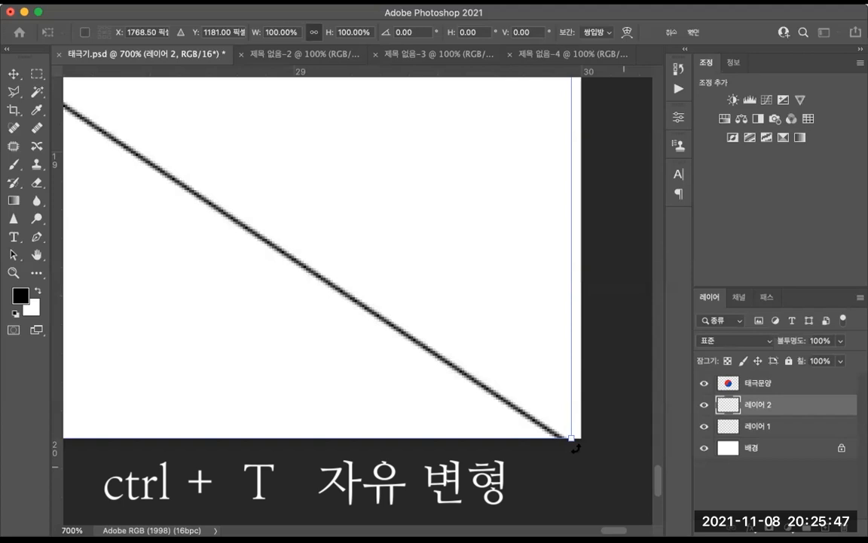
drag(573, 438, 587, 439)
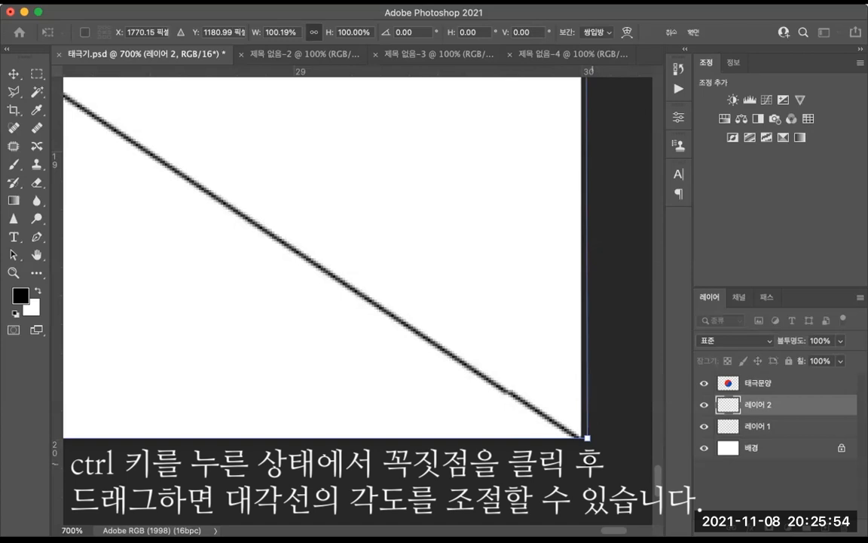
key(Return)
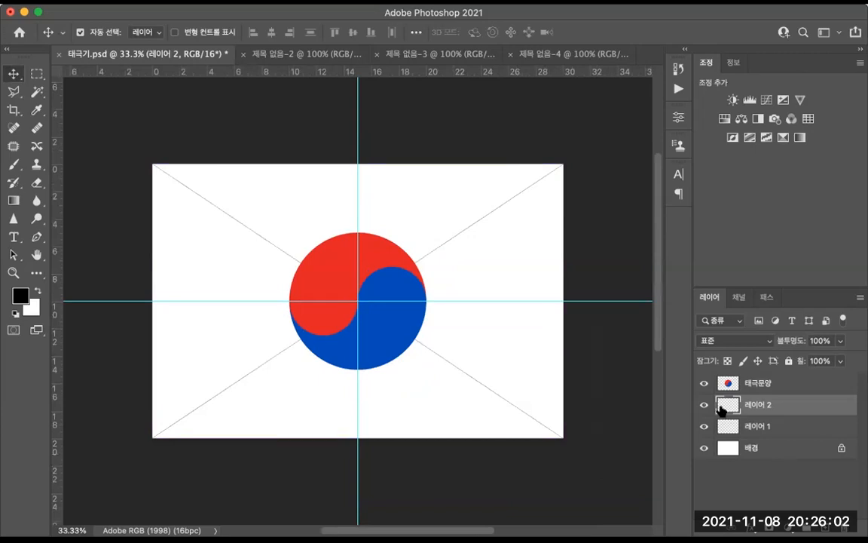
Step: Merge the two diagonal line layers into one and rename the merged layer 대각선
click(777, 427)
click(778, 407)
key(ctrl+e)
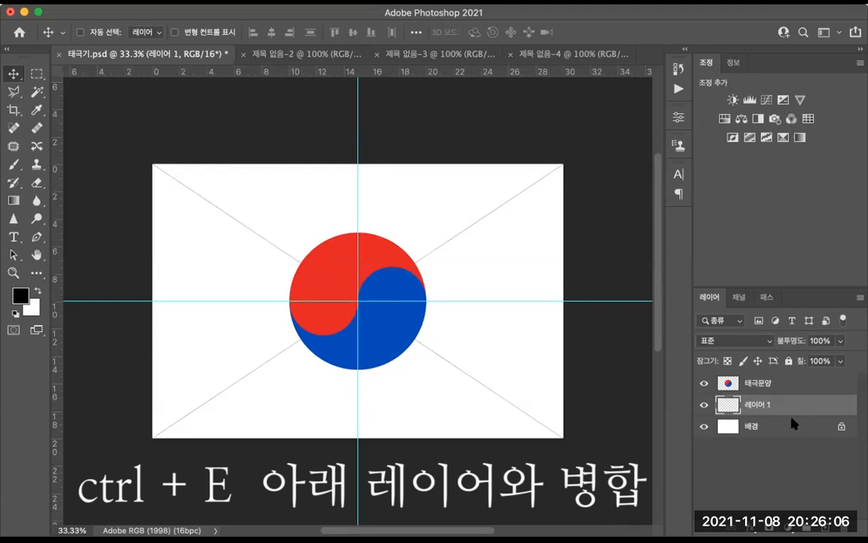
double_click(757, 407)
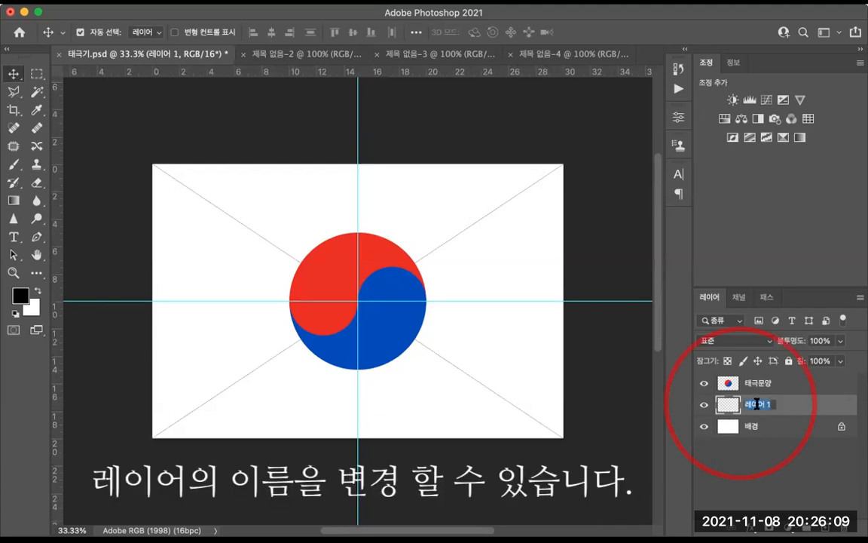
key(BackSpace)
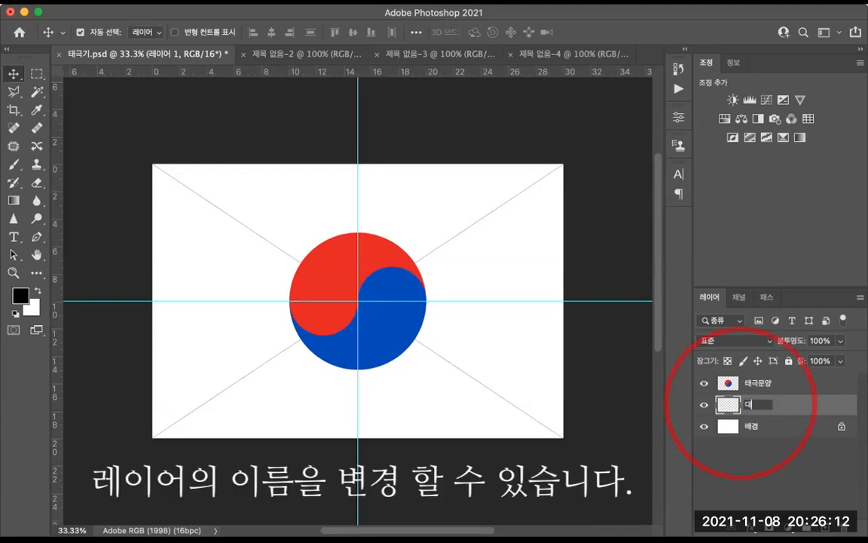
text(대각선)
key(Return)
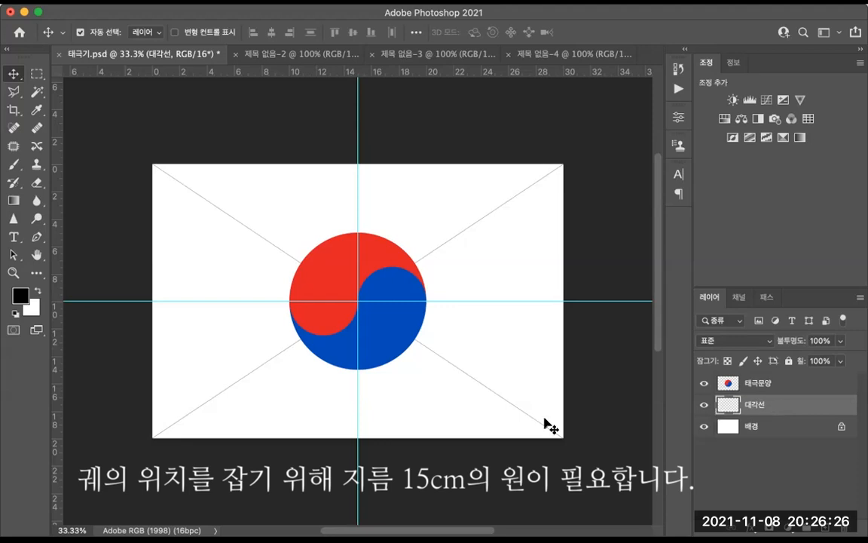
Step: Draw a circular selection around the taegeuk, centred on the guides' intersection
key(m)
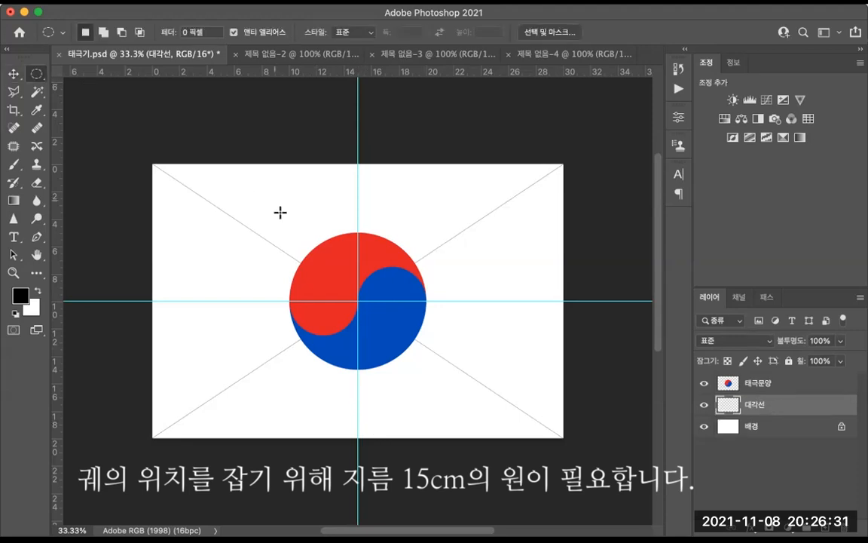
drag(258, 195, 472, 395)
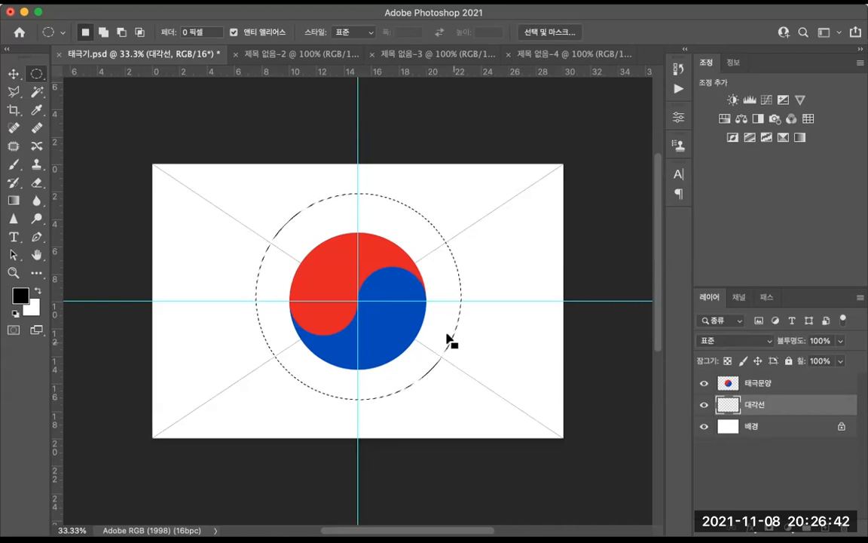
drag(437, 317, 435, 322)
Step: Add a new layer and stroke the circular selection 2 pixels wide in black, positioned at the centre of the edge
key(ctrl+shift+n)
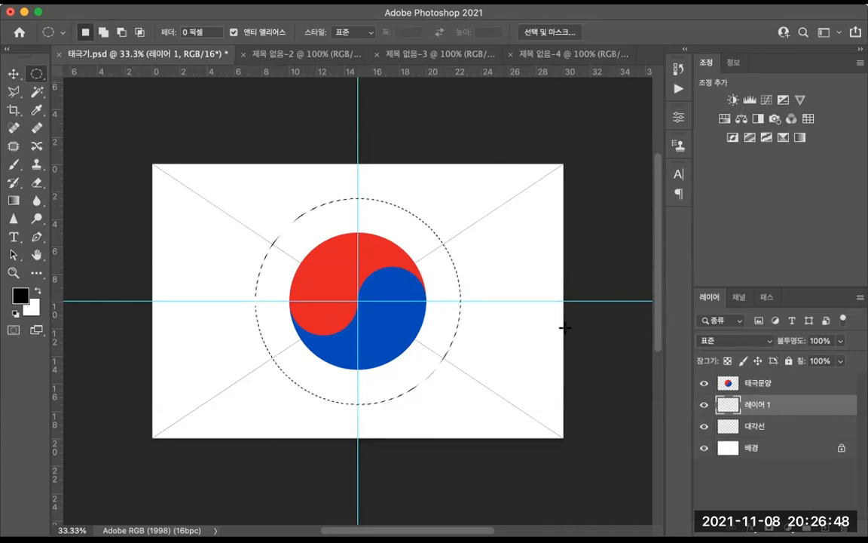
right_click(445, 285)
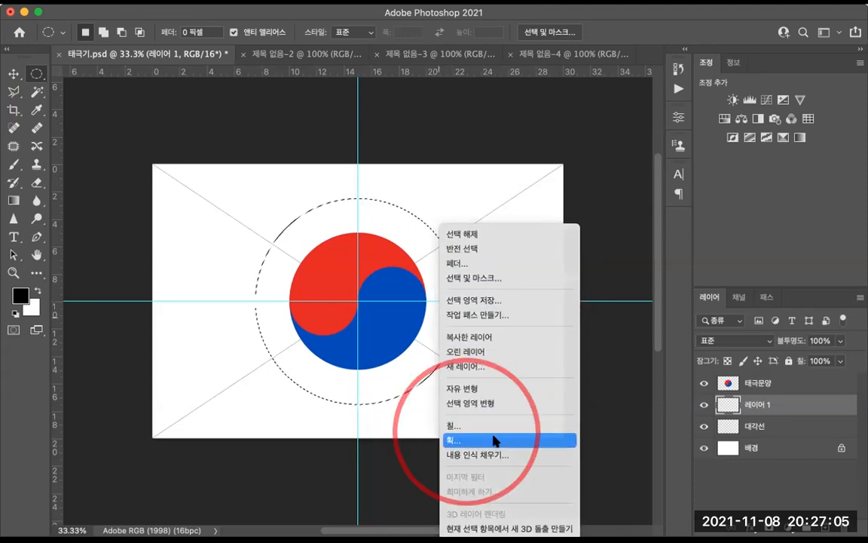
click(496, 441)
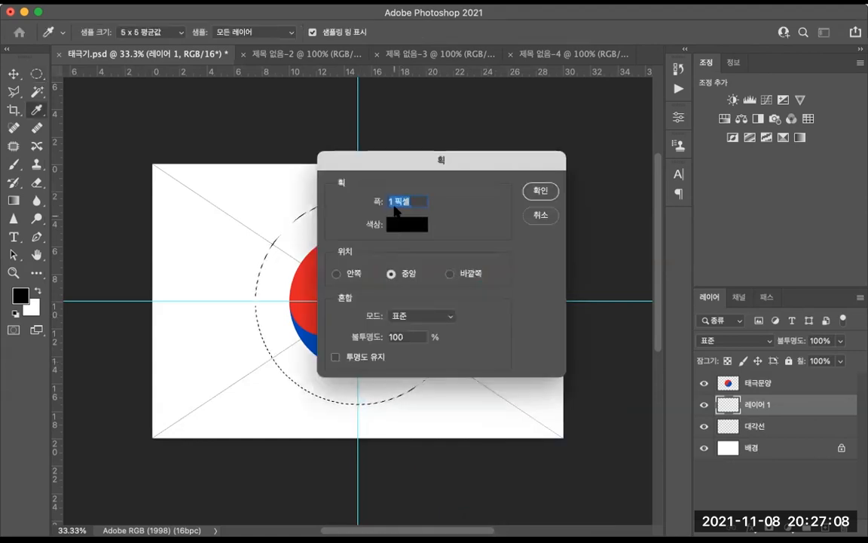
click(391, 201)
text(2)
click(398, 273)
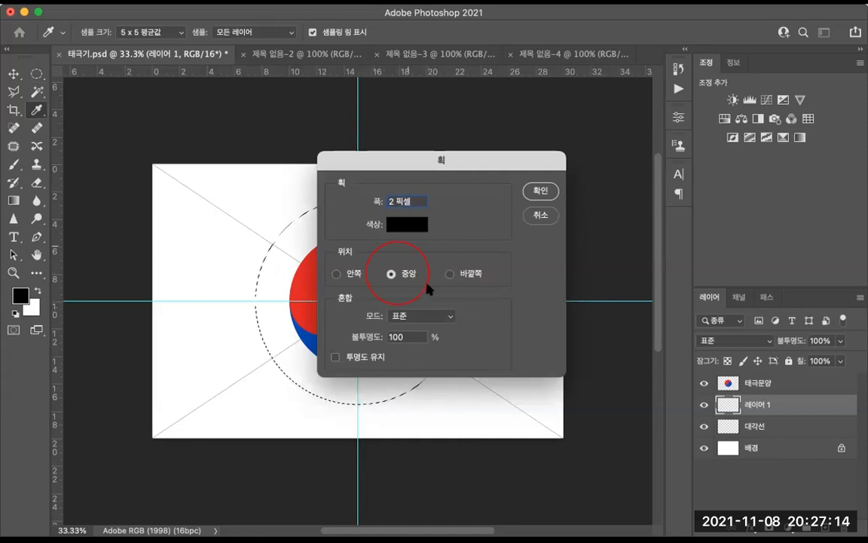
click(539, 193)
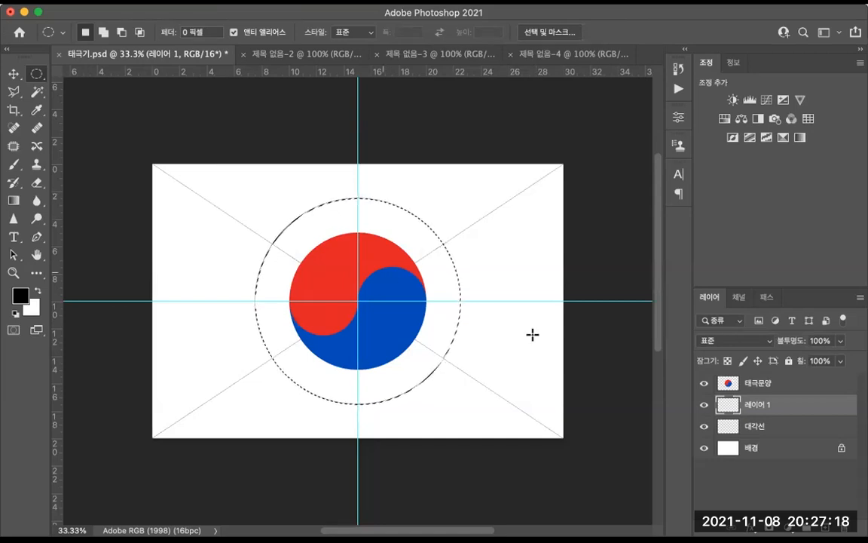
Step: Rename the stroked circle layer 큰원 and deselect the selection
double_click(758, 407)
text(큰위ㅓㄴ)
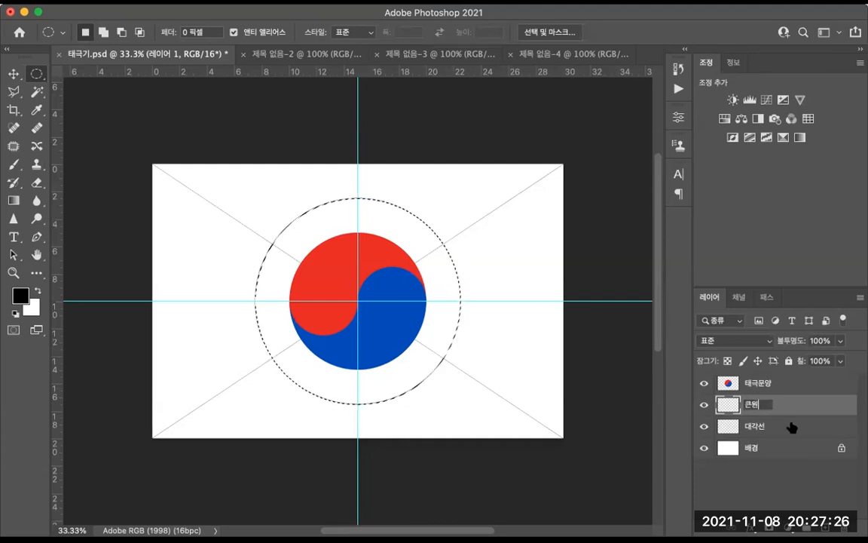
click(791, 427)
click(790, 427)
click(788, 410)
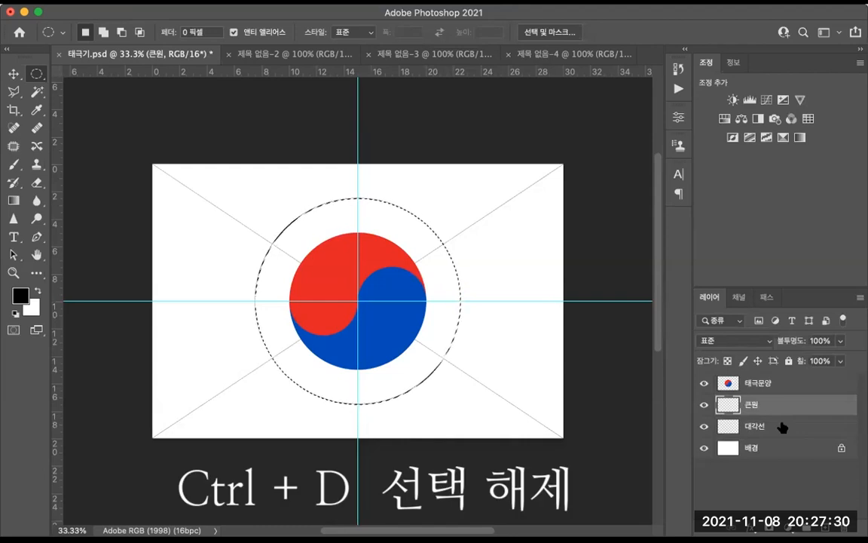
key(ctrl+d)
Step: Copy the black bar from document 제목 없음-3 and paste it into 제목 없음-2 after adding centre guides there
click(420, 54)
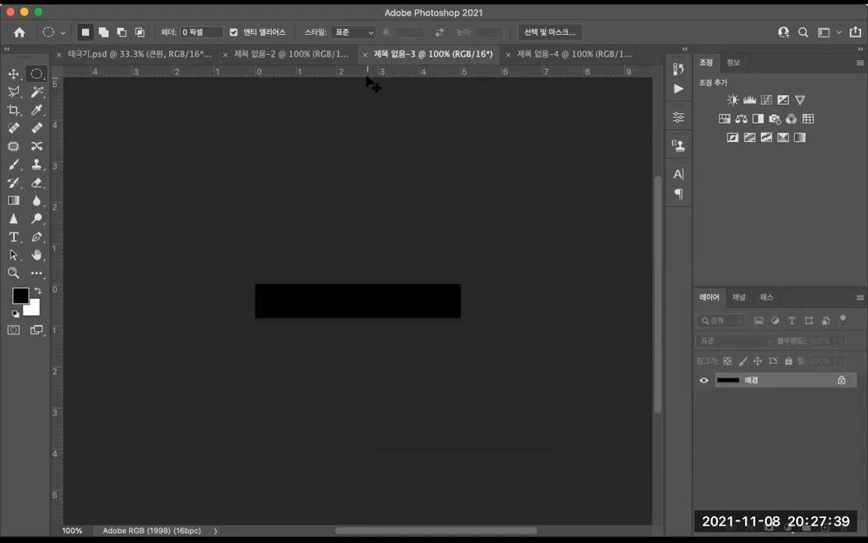
key(ctrl+a)
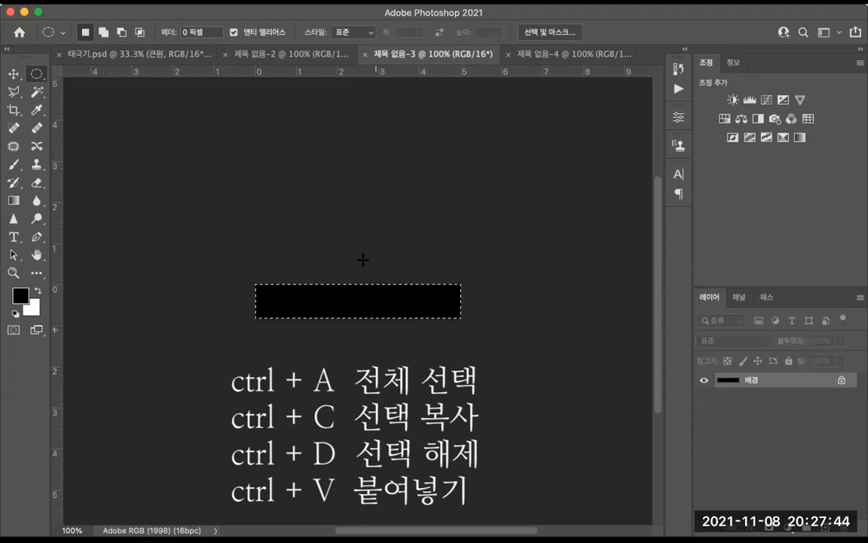
click(274, 56)
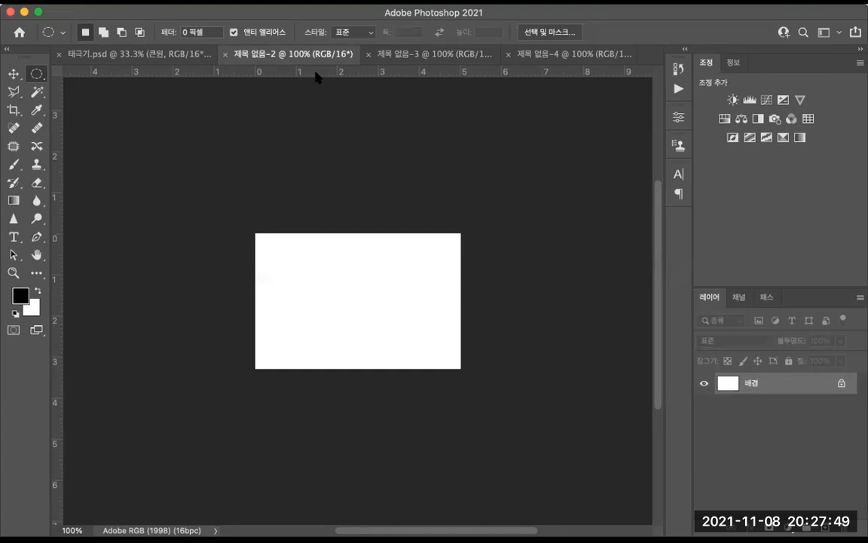
drag(315, 71, 355, 299)
drag(59, 292, 360, 293)
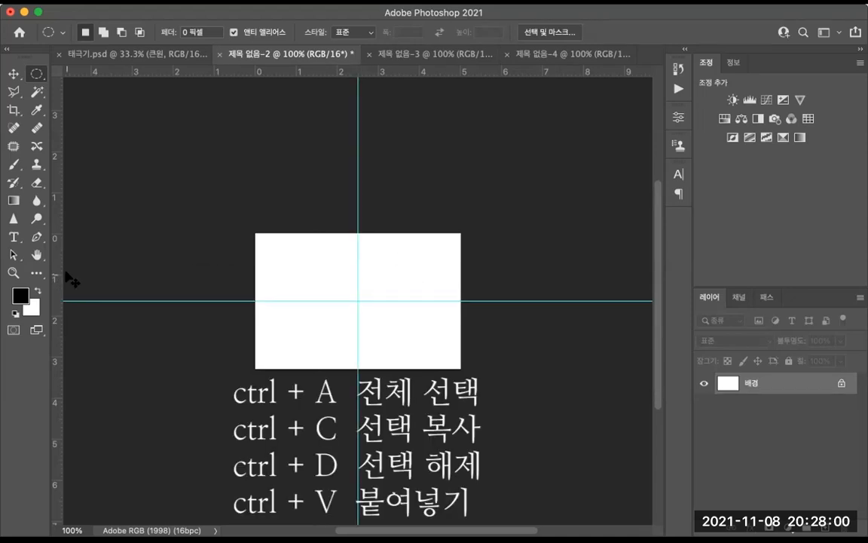
key(ctrl+v)
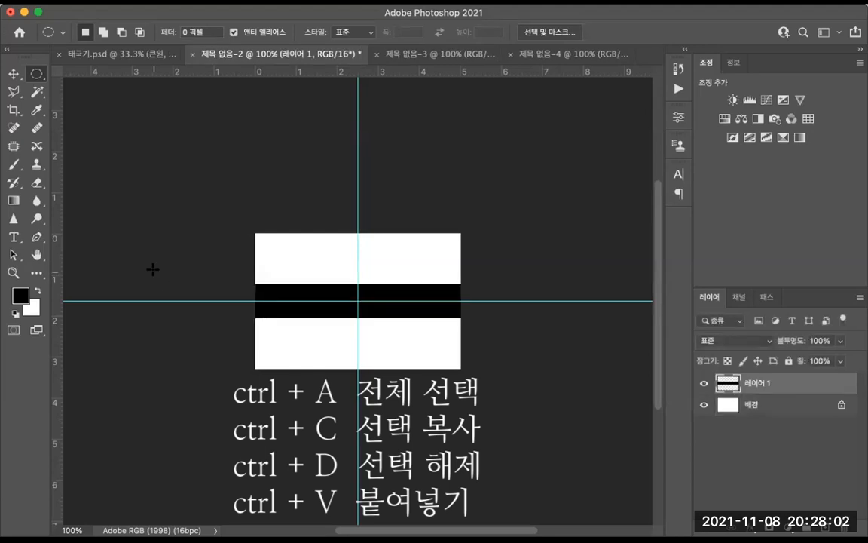
Step: Duplicate the black bar twice, placing copies at the top and bottom edges, and merge the visible layers
key(v)
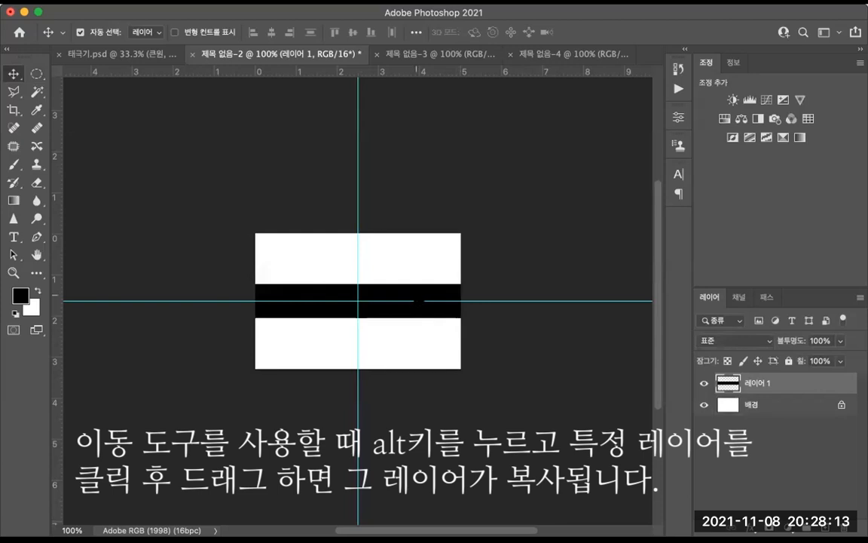
drag(423, 301, 419, 251)
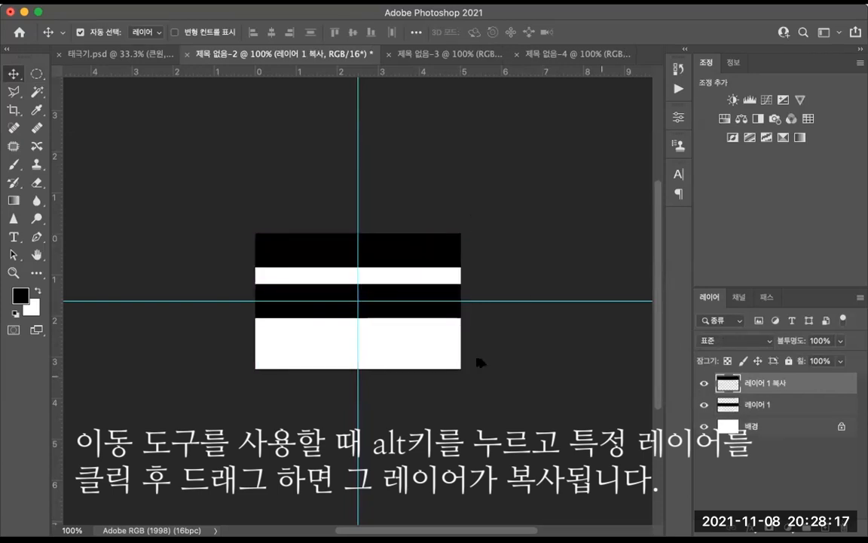
drag(406, 303, 411, 326)
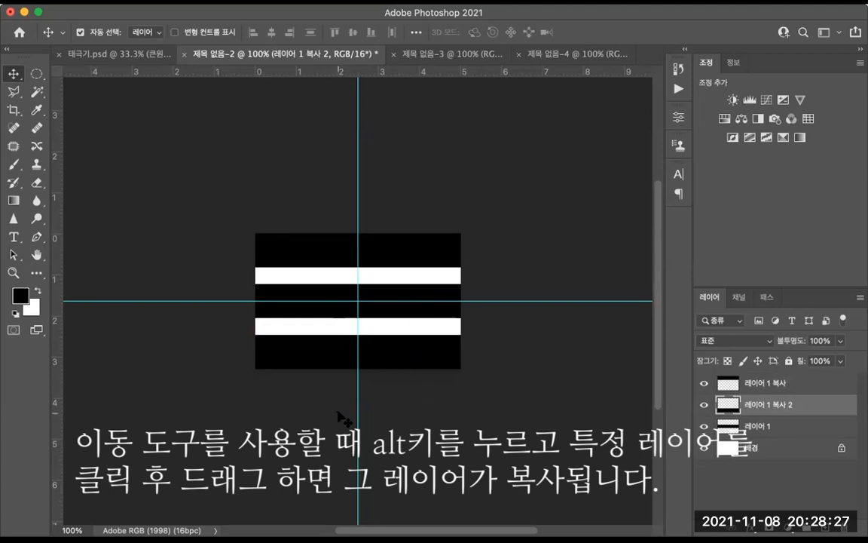
key(ctrl+shift+e)
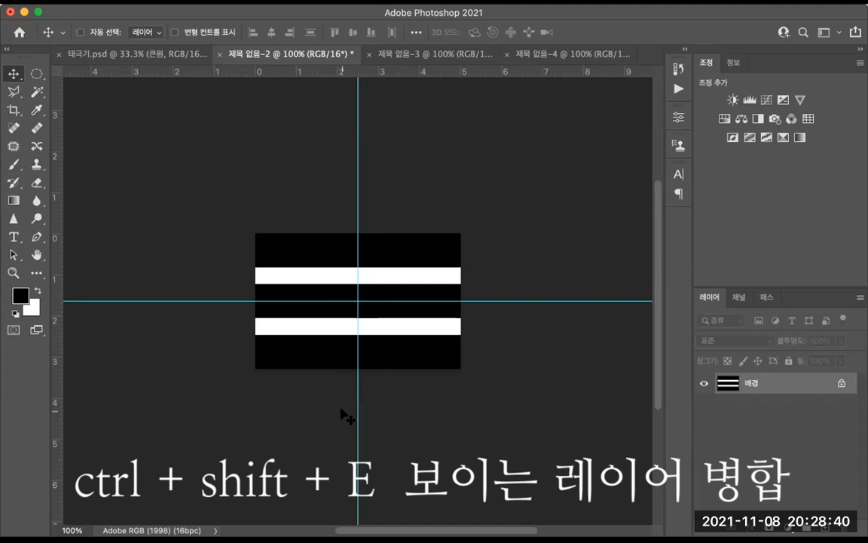
Step: Copy the three-bar trigram into 태극기.psd and move its layer to the top of the layer stack
key(ctrl+a)
key(ctrl+c)
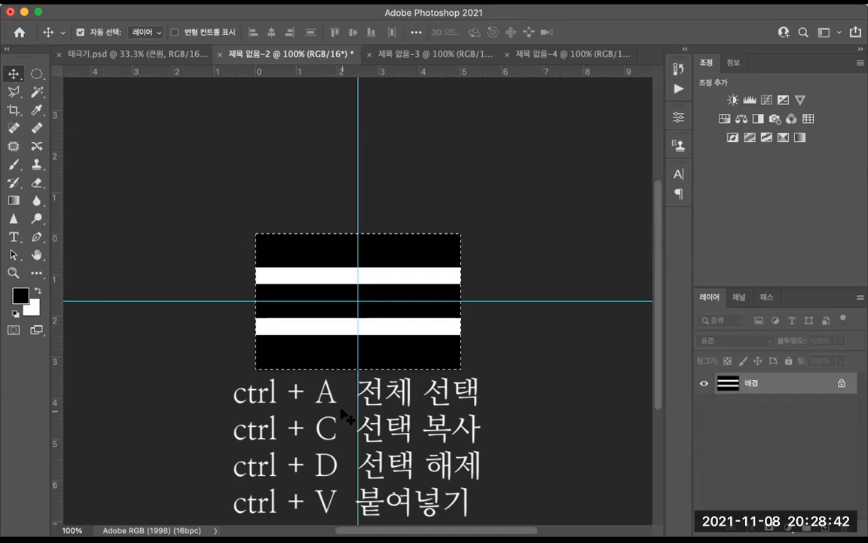
click(134, 57)
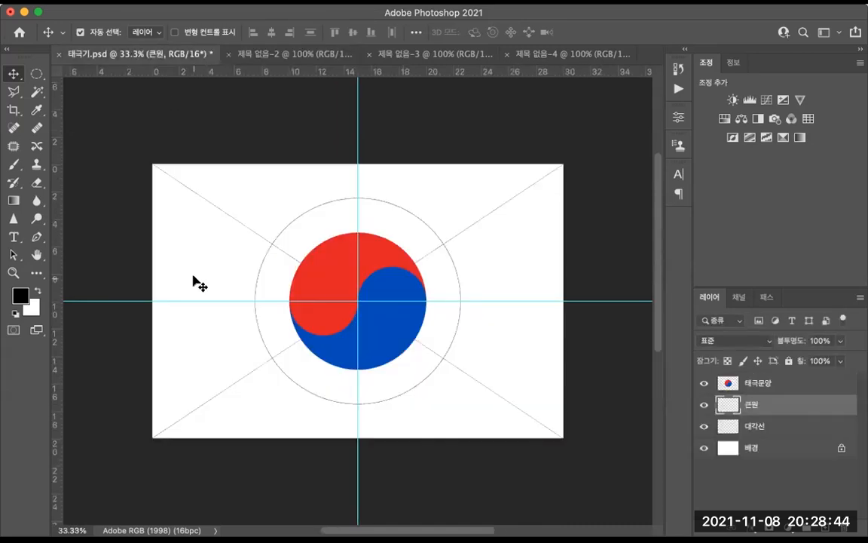
key(ctrl+v)
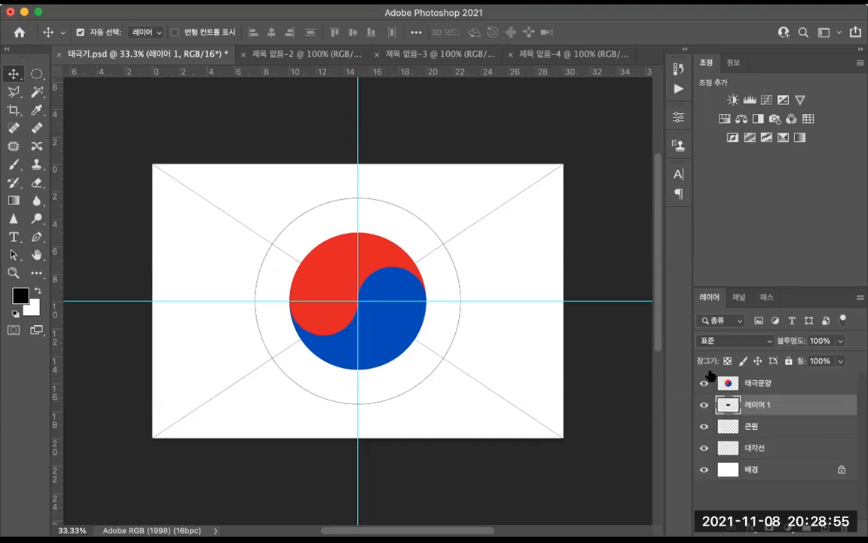
drag(790, 403, 789, 383)
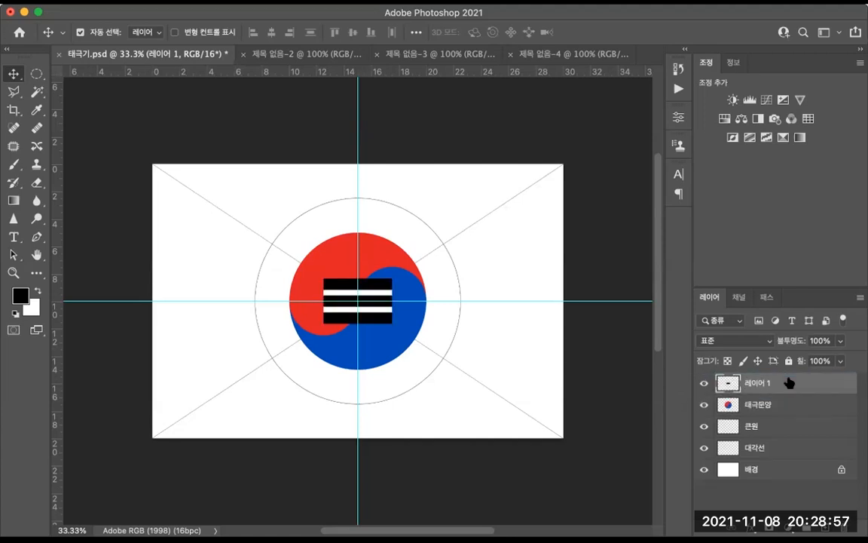
Step: Rotate the three-bar trigram about -60° and position it in the flag's upper-left corner on the diagonal
key(super+t)
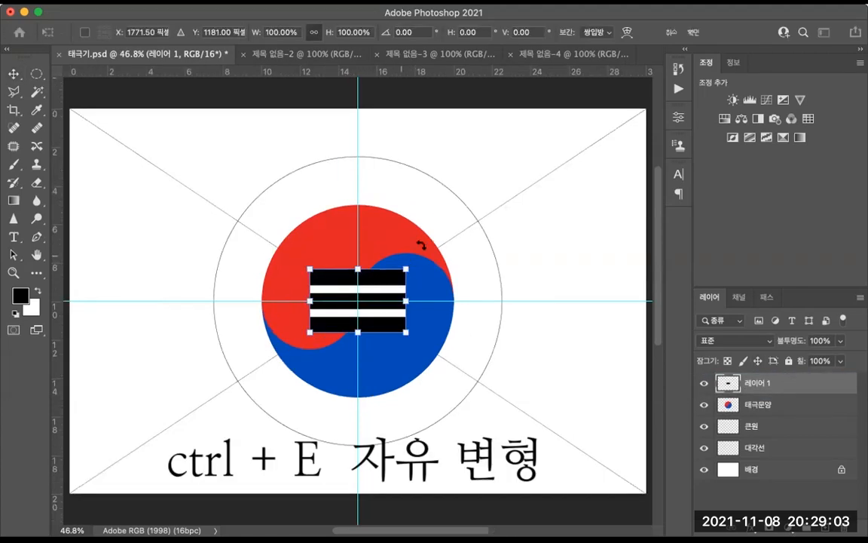
drag(387, 287, 223, 113)
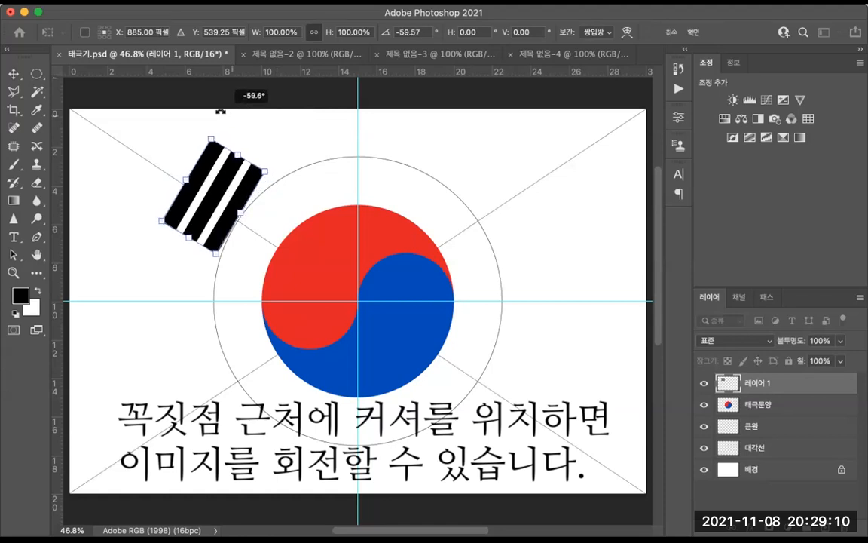
key(Return)
key(Up)
key(Up)
key(Up)
key(Up)
key(Up)
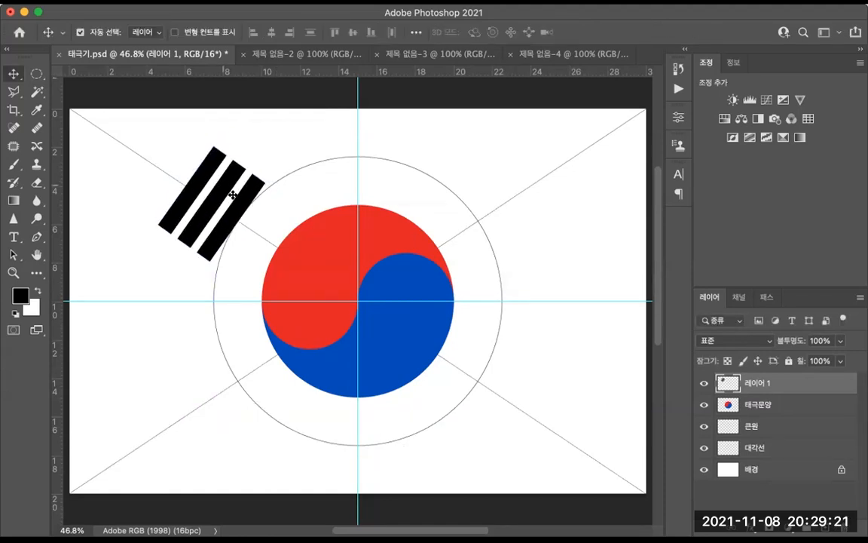
key(Left)
key(Left)
key(Right)
key(Right)
key(Right)
key(Right)
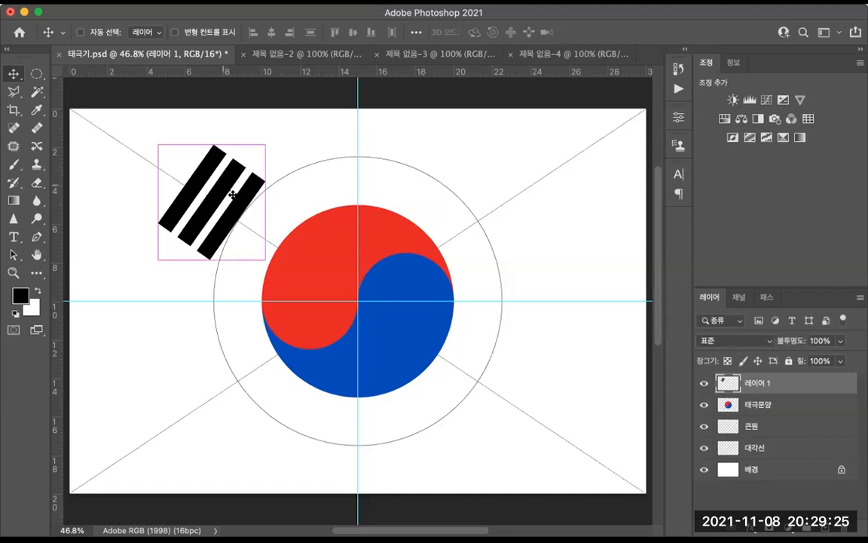
key(super+t)
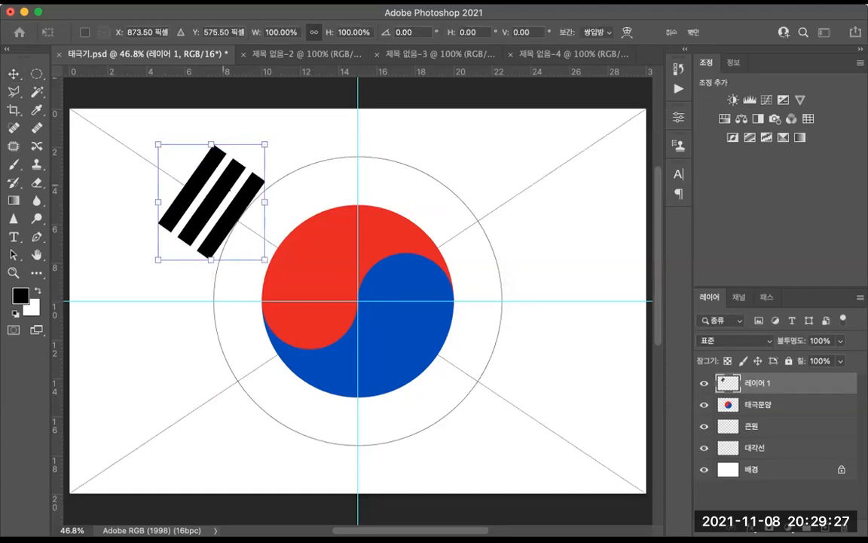
key(Return)
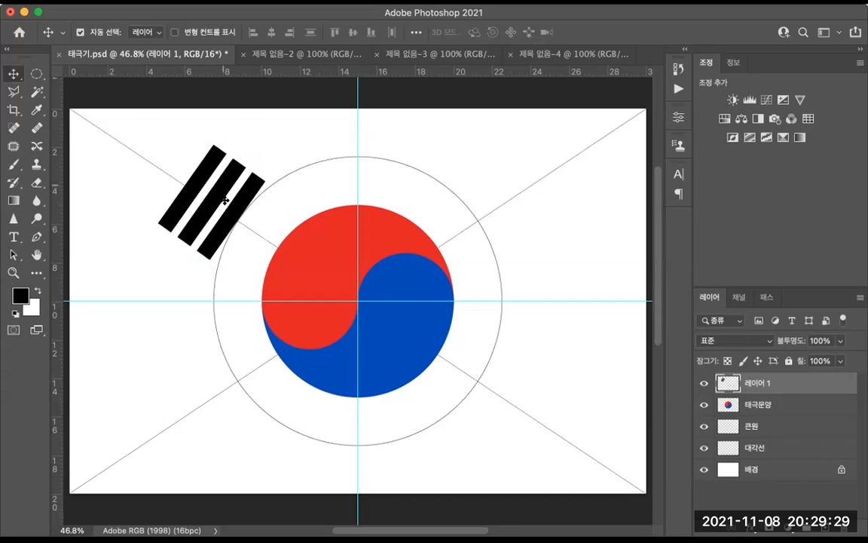
Step: Copy the white vertical bar from 제목 없음-4 onto the bar block in 제목 없음-2 and merge the visible layers
click(300, 54)
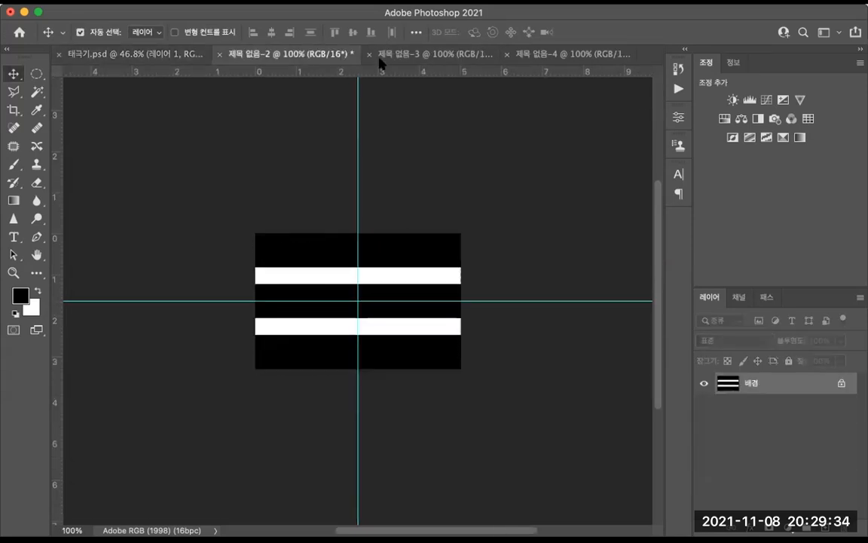
click(554, 54)
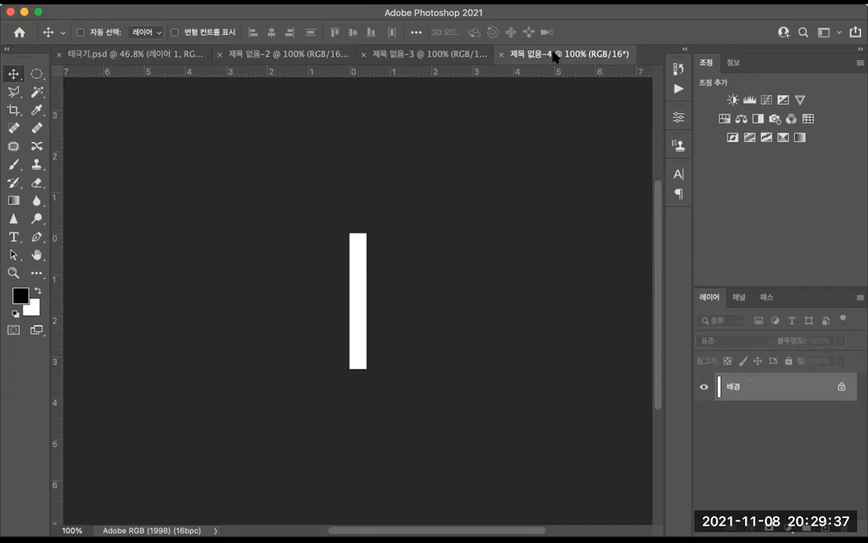
key(ctrl+a)
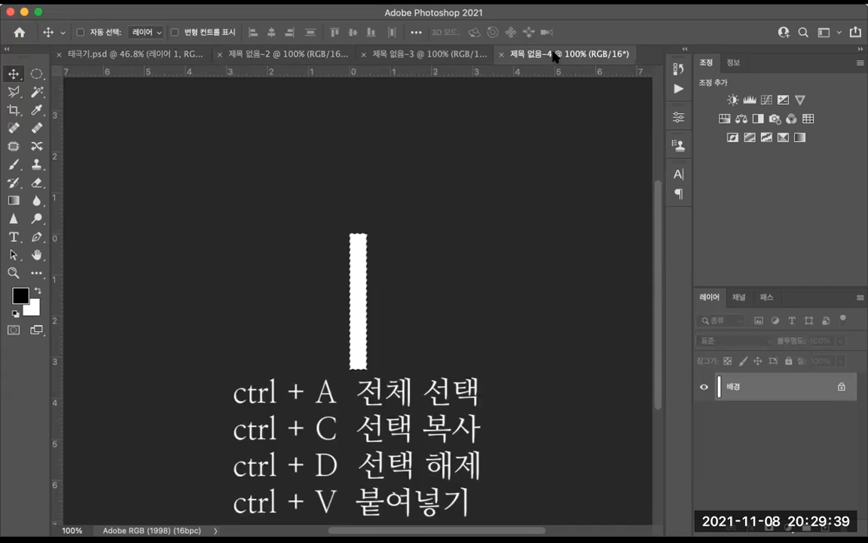
click(259, 55)
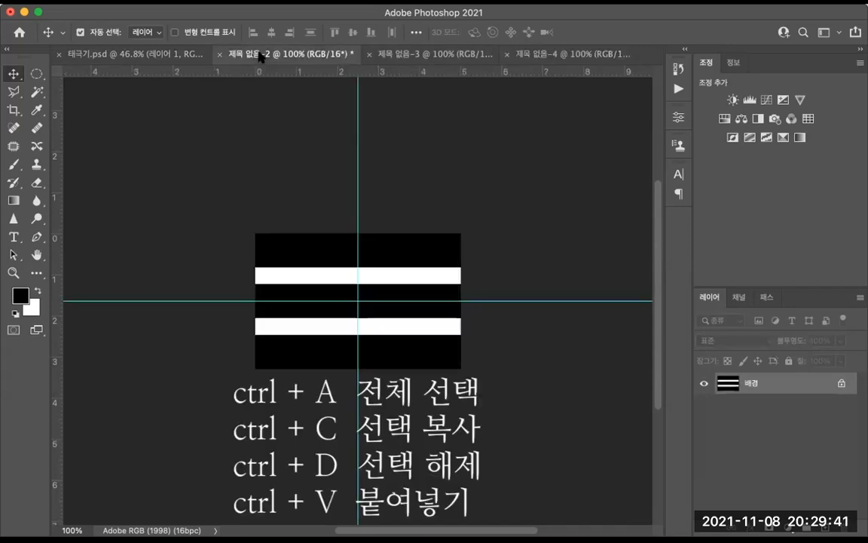
key(ctrl+v)
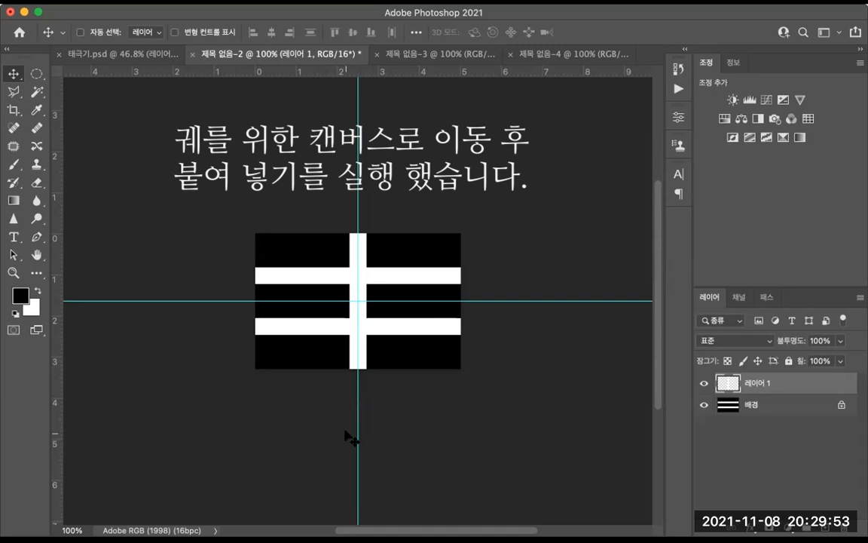
key(ctrl+shift+e)
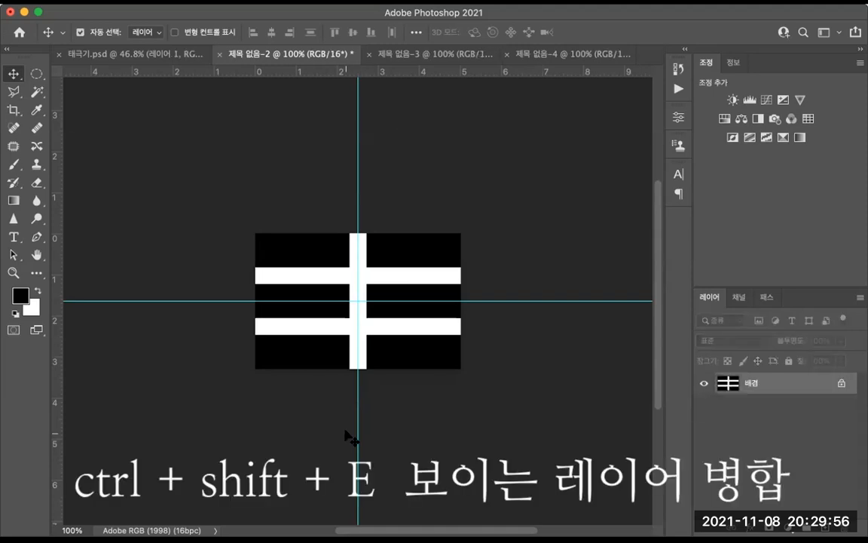
Step: Copy the split-bar trigram into 태극기.psd and move it towards the lower-right corner
key(ctrl+a)
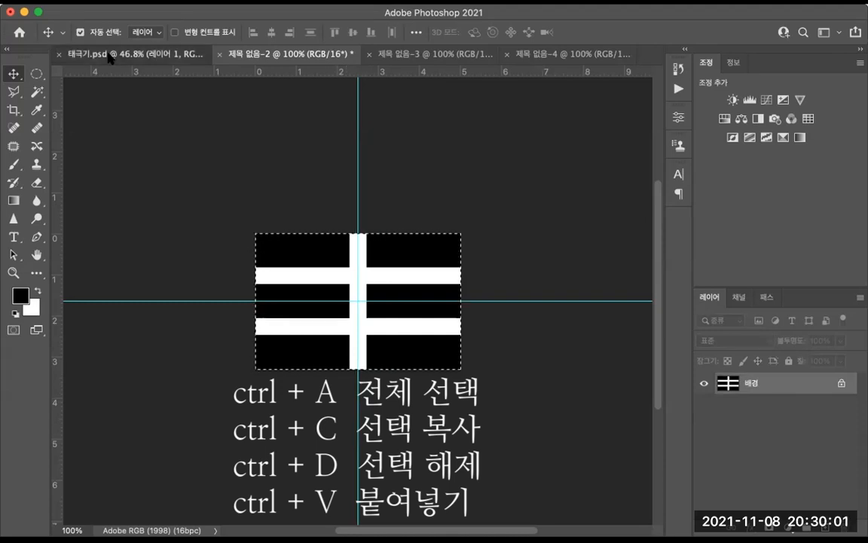
click(110, 54)
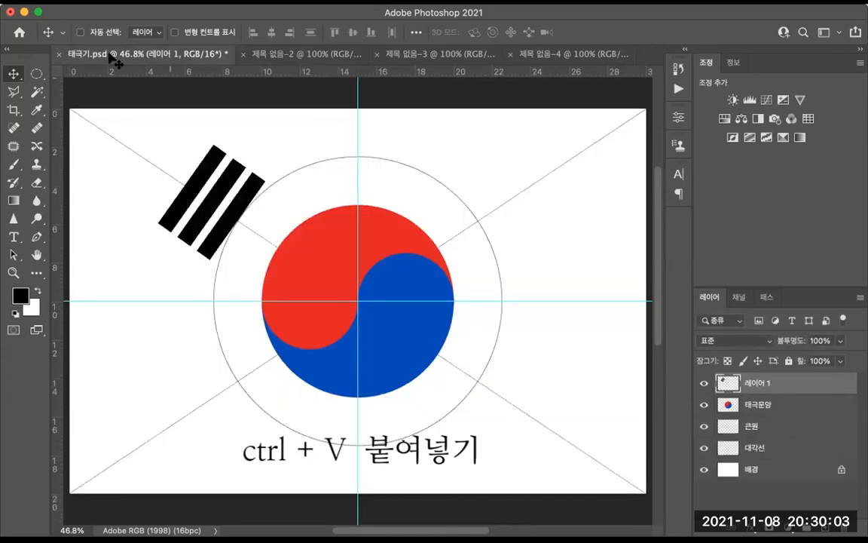
key(ctrl+v)
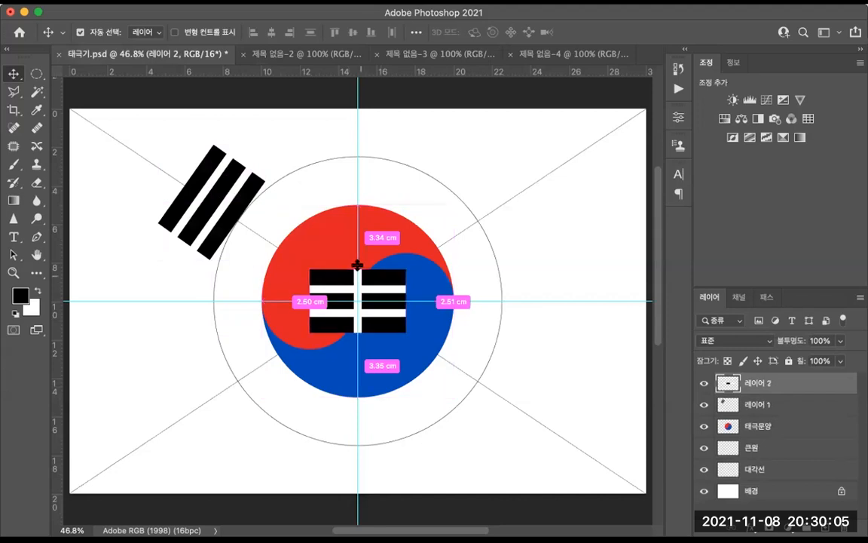
drag(374, 294, 513, 389)
Step: Rotate the lower-right trigram about -55° and nudge it onto the diagonal near the guide circle
key(ctrl+t)
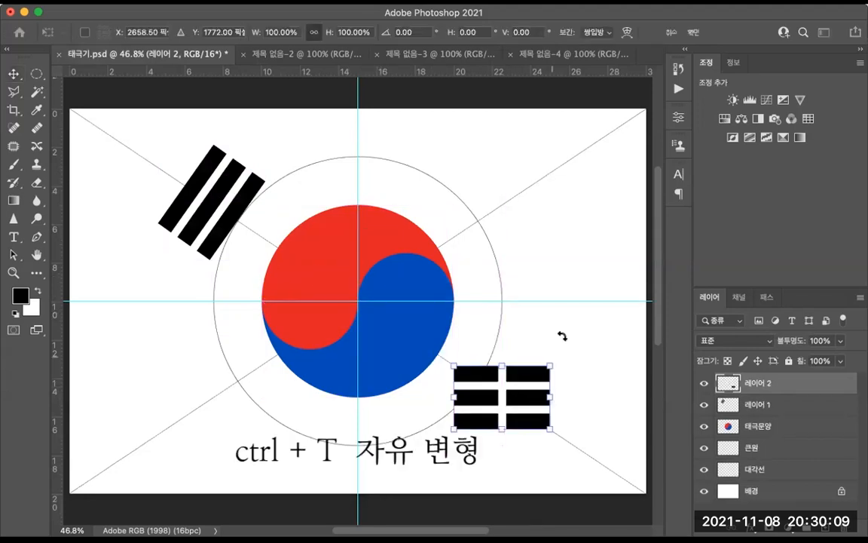
drag(574, 343, 501, 290)
key(Right)
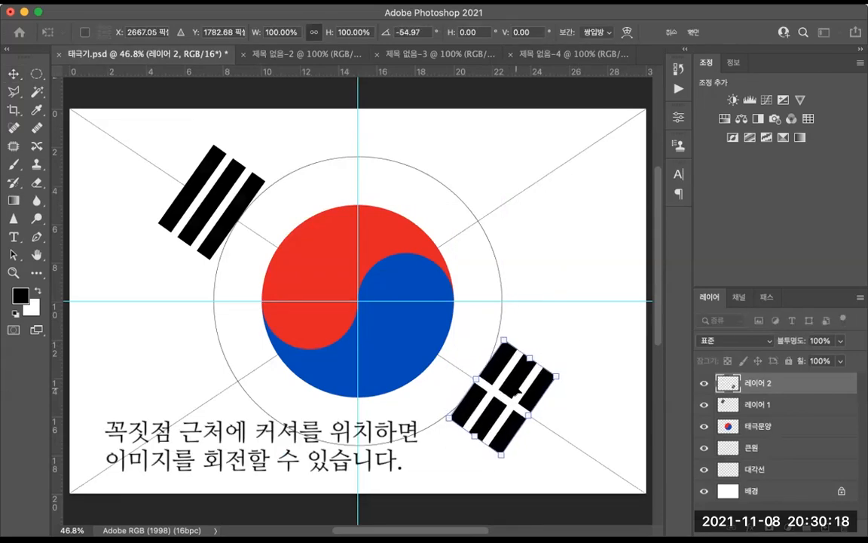
key(Down)
key(Down)
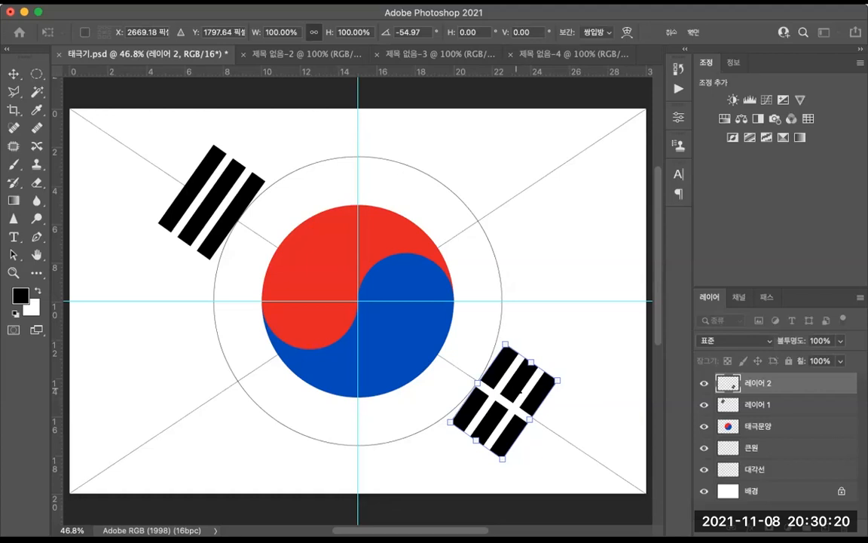
key(Up)
key(Up)
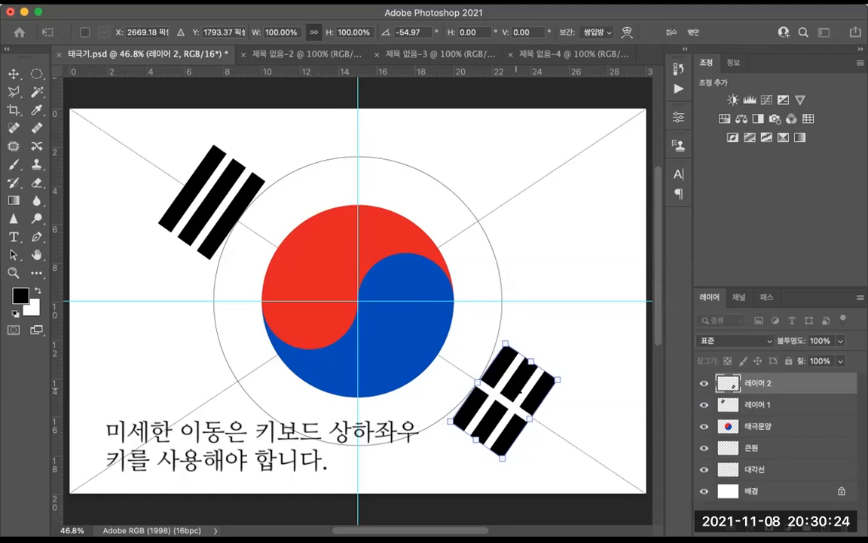
key(Up)
key(Right)
key(Up)
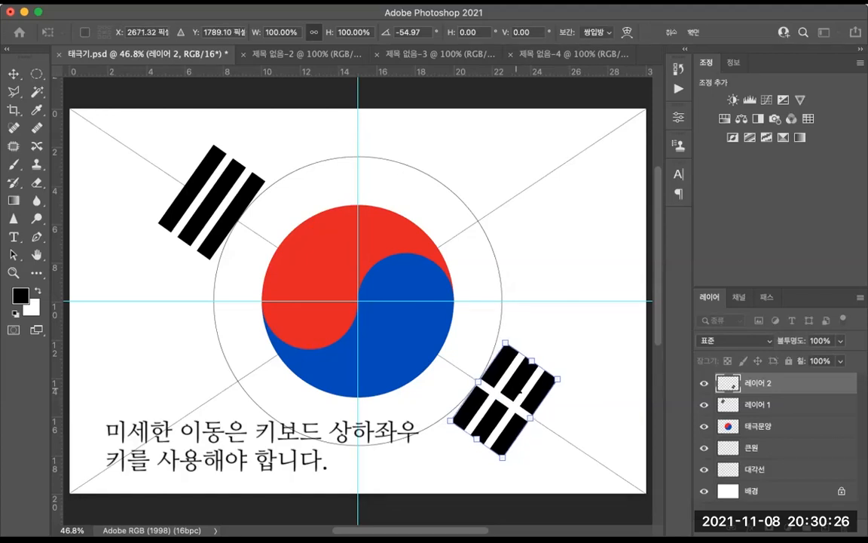
key(Up)
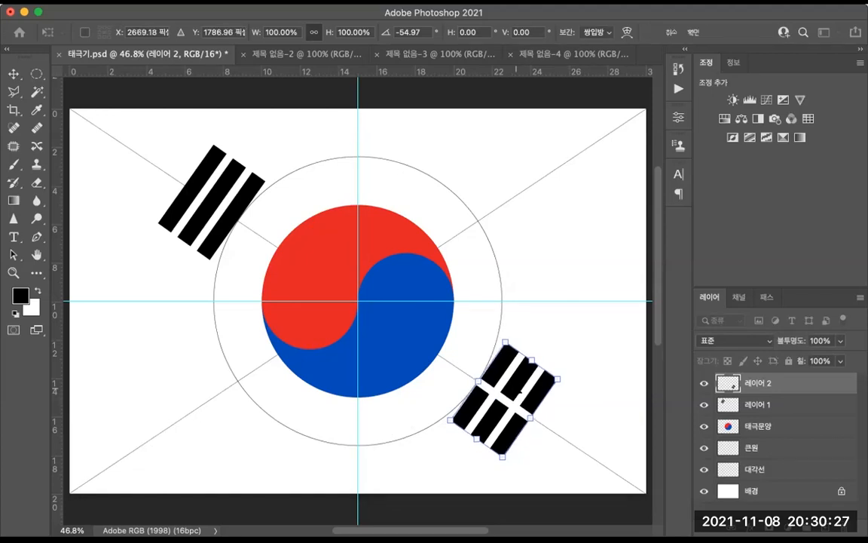
key(Return)
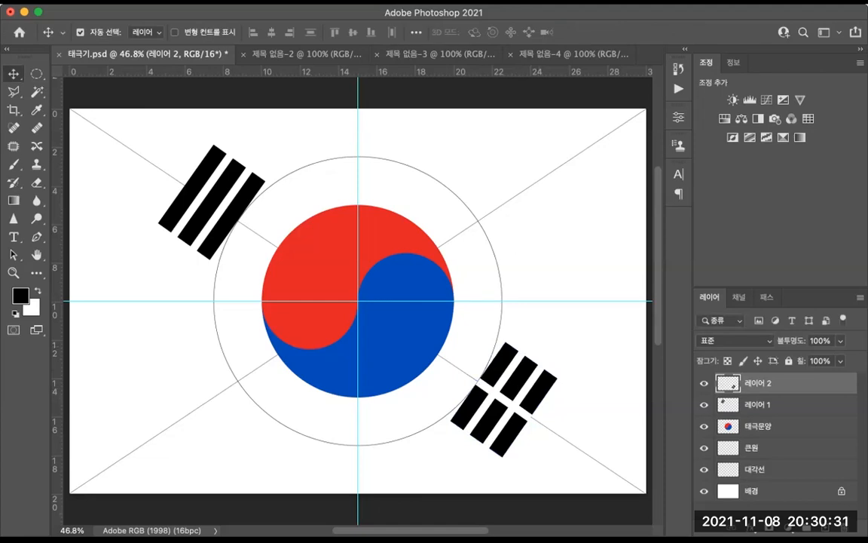
Step: Revert 제목 없음-2's history to the step where the white vertical bar was pasted
click(309, 54)
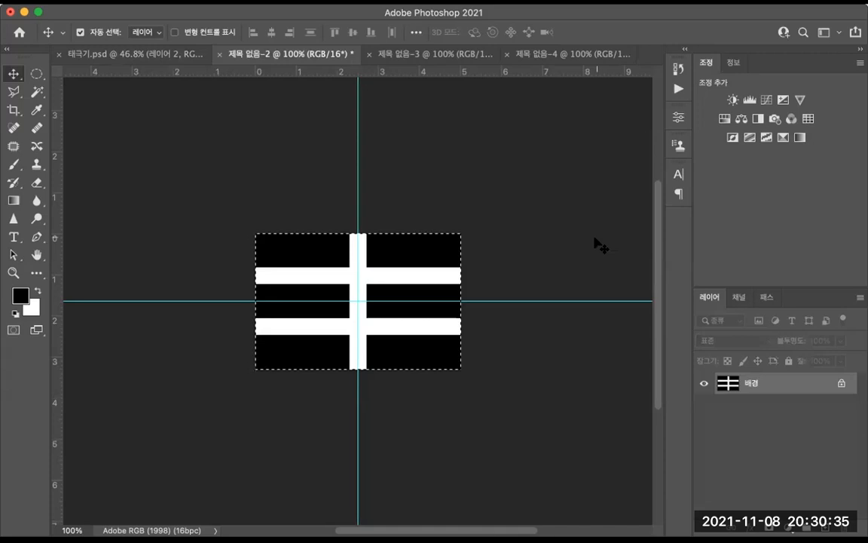
click(678, 69)
click(549, 171)
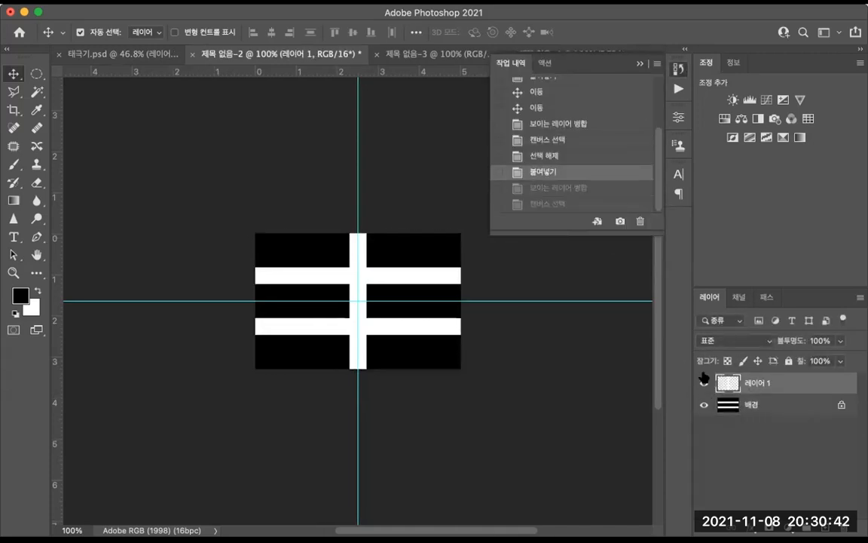
Step: With the Rectangular Marquee, cut away the top and bottom sections of the white vertical bar, then merge visible layers
right_click(36, 73)
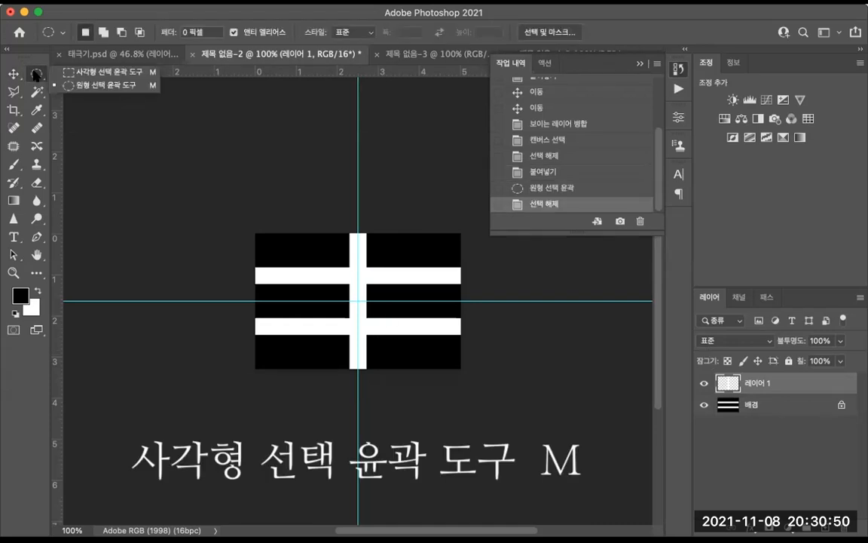
click(86, 73)
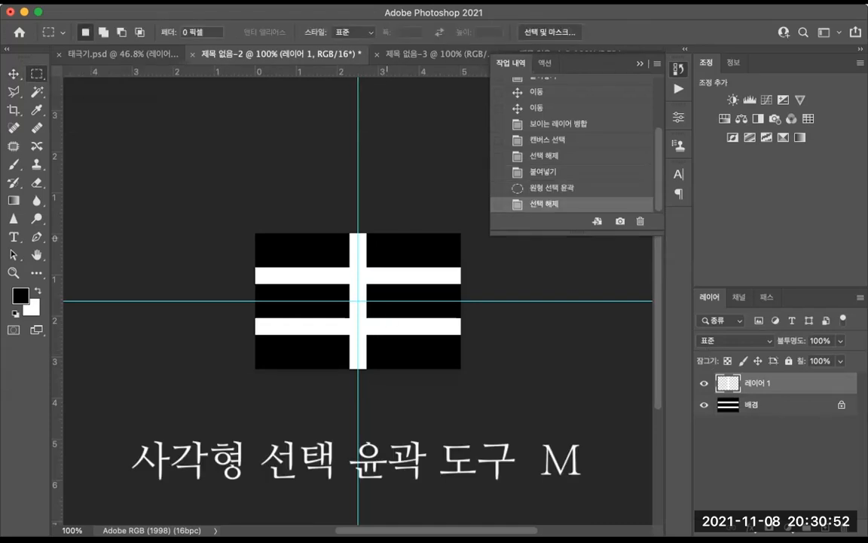
drag(323, 233, 391, 276)
key(ctrl+x)
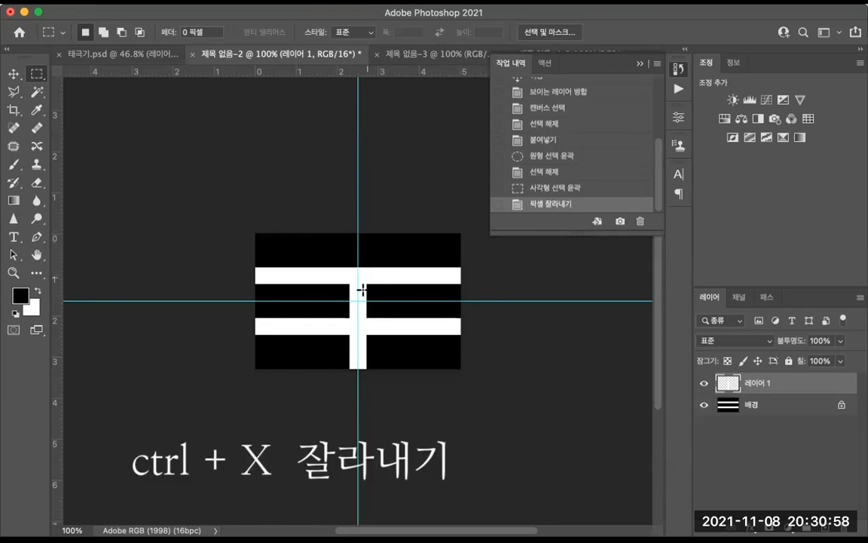
drag(390, 369, 320, 331)
key(ctrl+x)
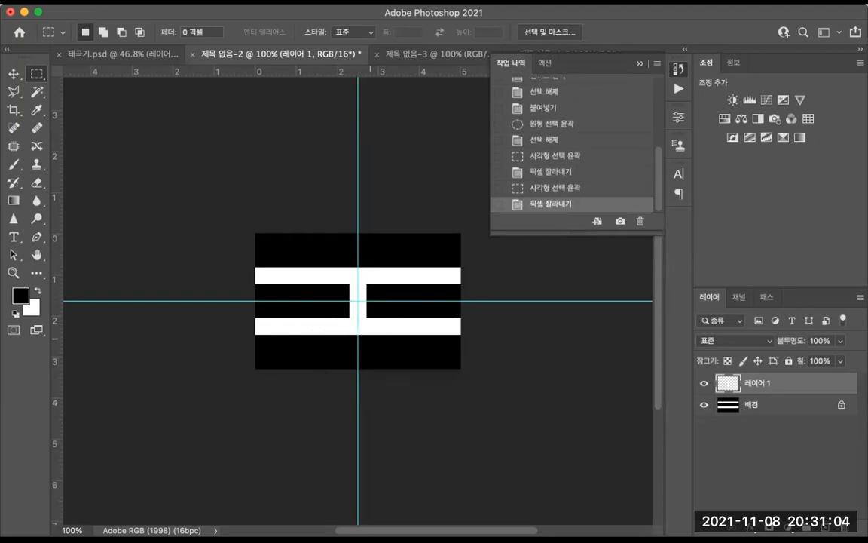
key(ctrl+shift+e)
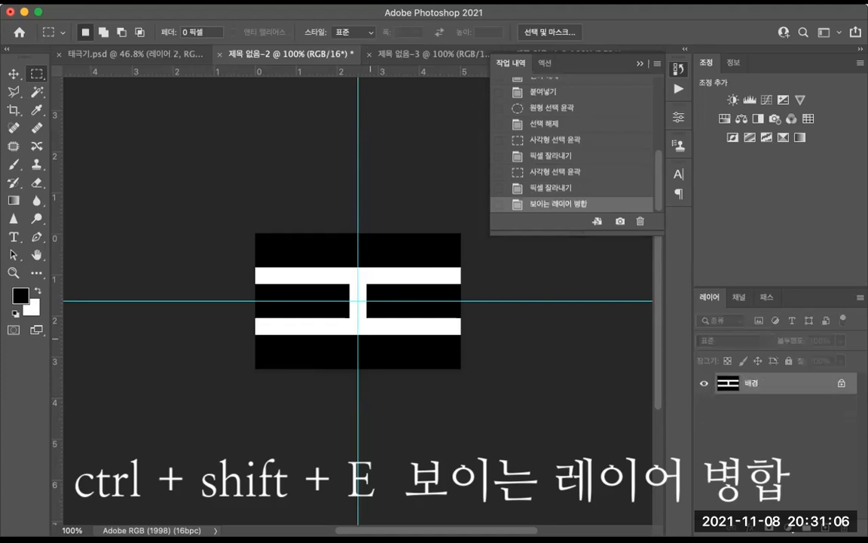
Step: Copy the trigram with only the middle bar split and paste it into 태극기.psd
key(ctrl+a)
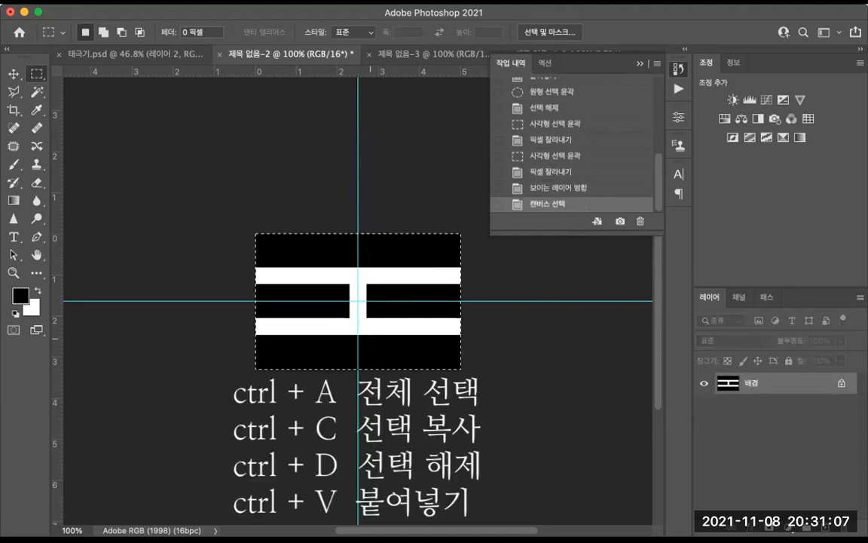
click(119, 54)
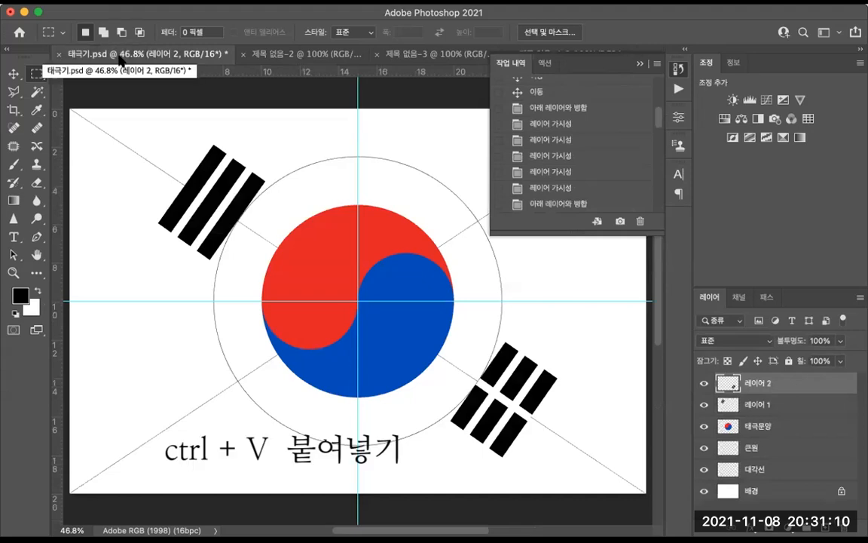
key(ctrl+v)
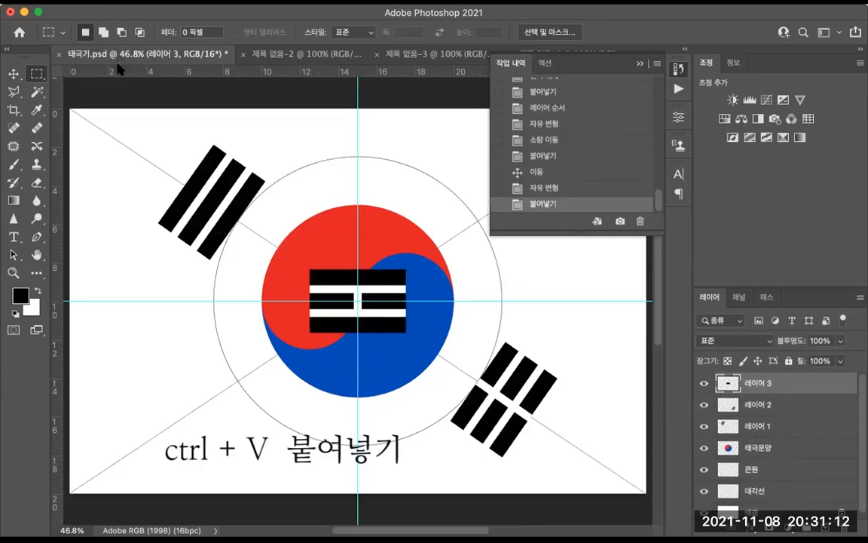
Step: Rotate the pasted trigram about 57° and place it in the flag's lower-left corner on the diagonal
key(ctrl+t)
drag(381, 291, 237, 397)
drag(291, 364, 284, 433)
drag(246, 400, 232, 386)
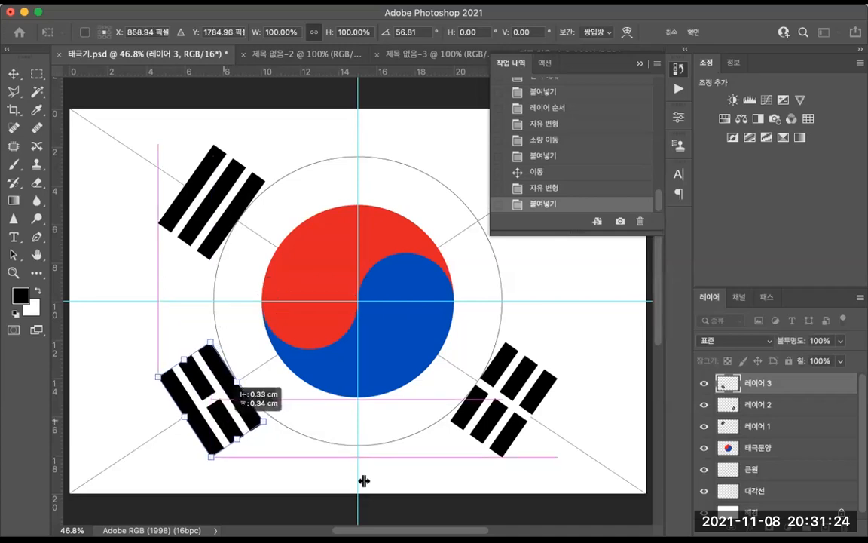
key(Right)
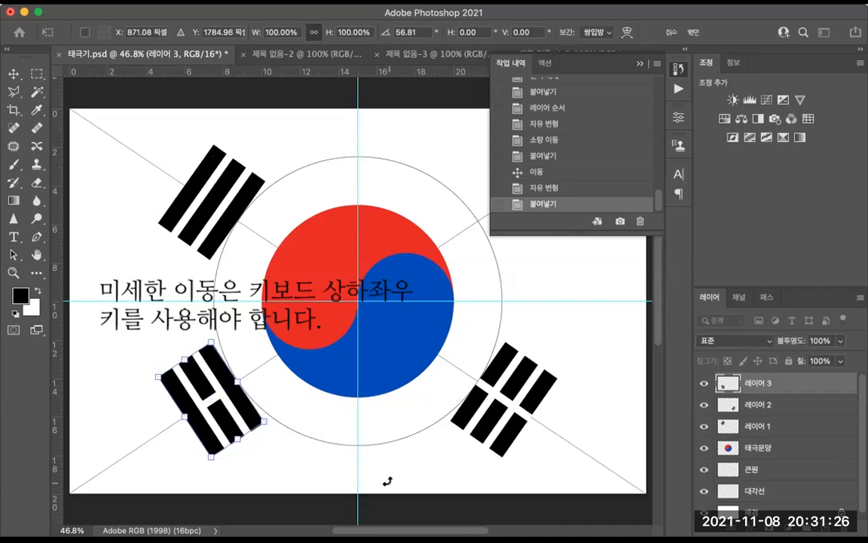
key(Return)
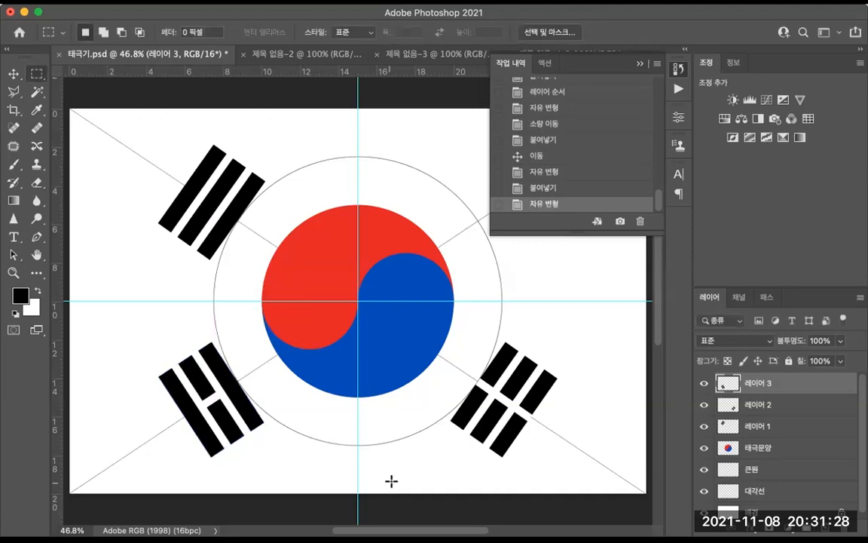
Step: Step back in 제목 없음-2's history to the state after cutting only the top section of the white bar
click(308, 55)
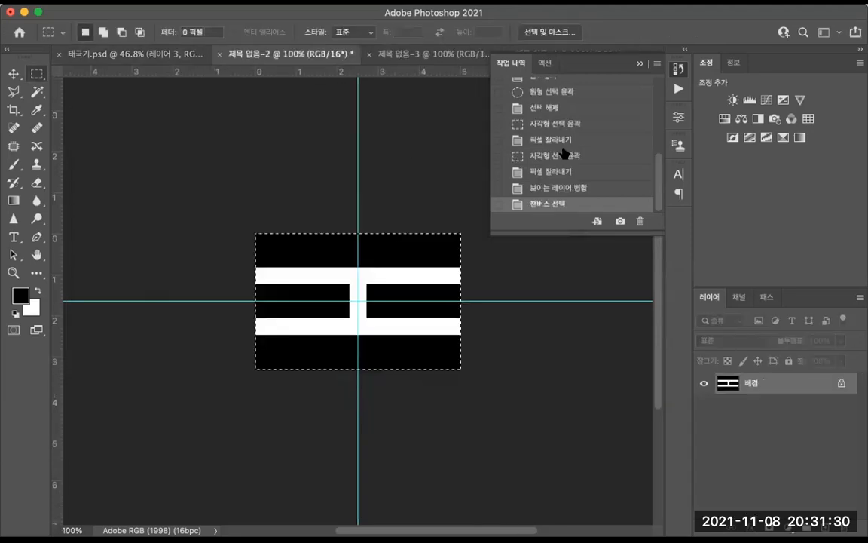
click(544, 188)
click(558, 172)
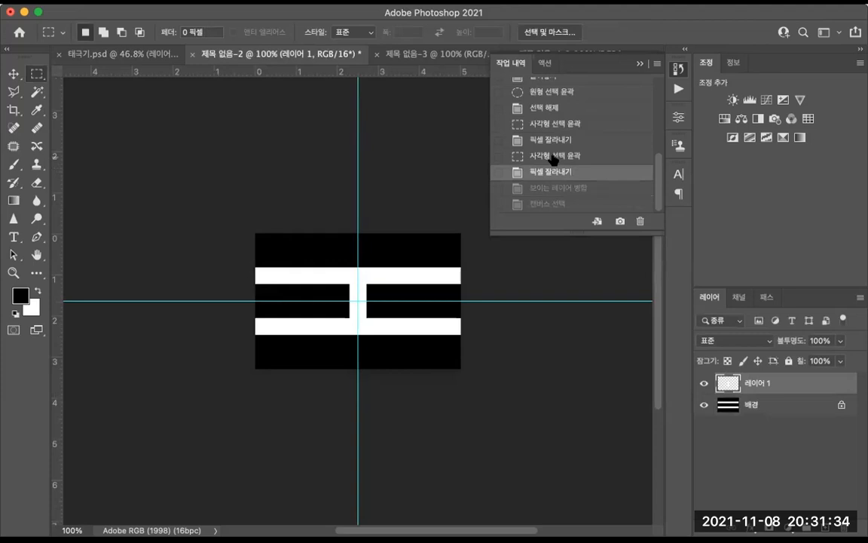
click(554, 156)
click(551, 140)
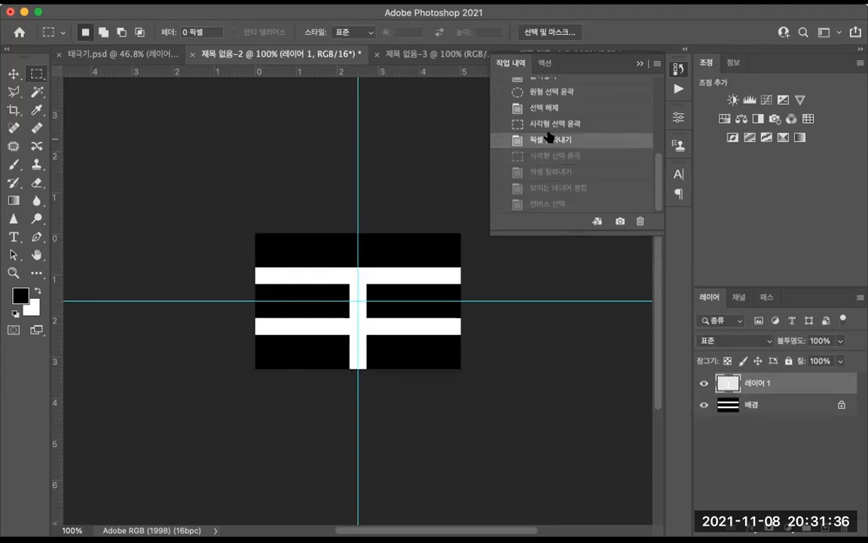
Step: Return to the earlier history state and cut away the middle section of the white vertical bar between the two horizontal bars
click(548, 124)
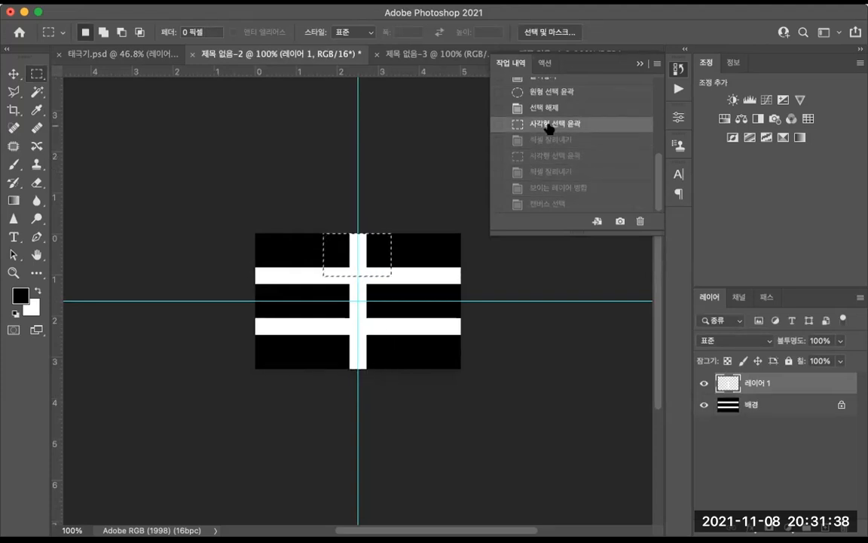
key(super+d)
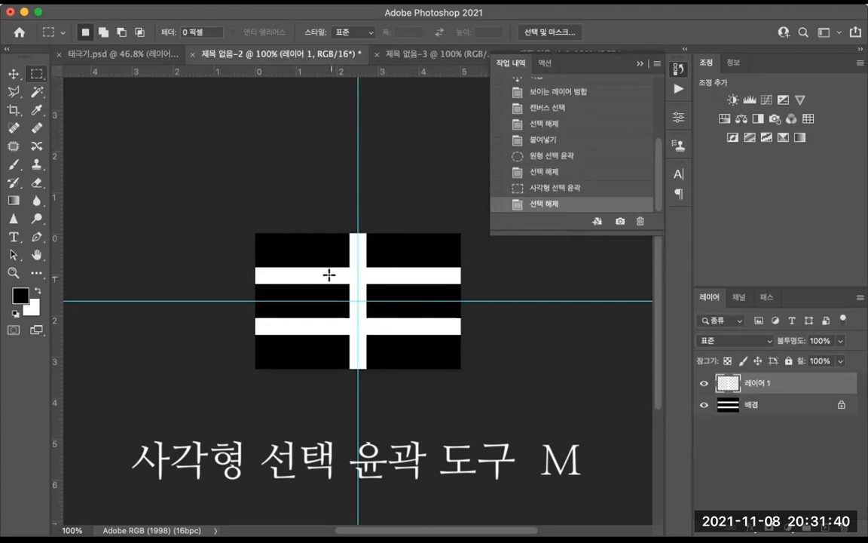
drag(333, 278, 384, 324)
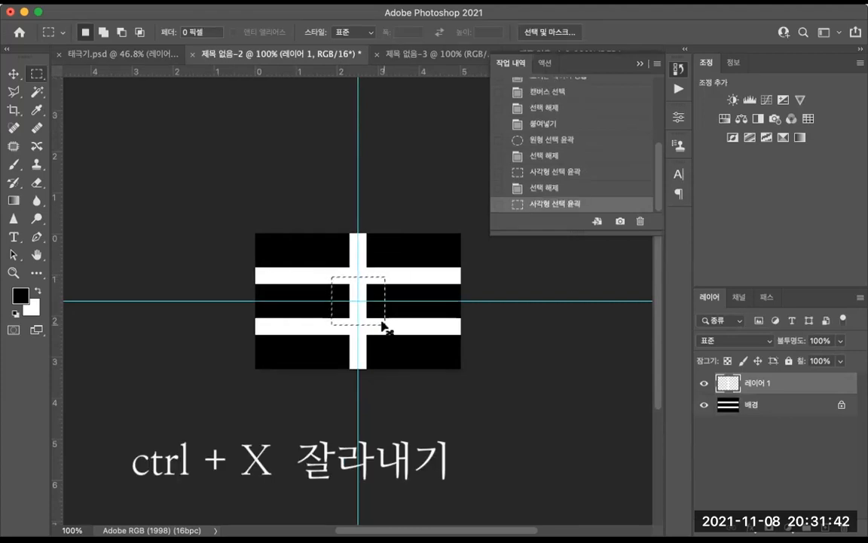
key(super+x)
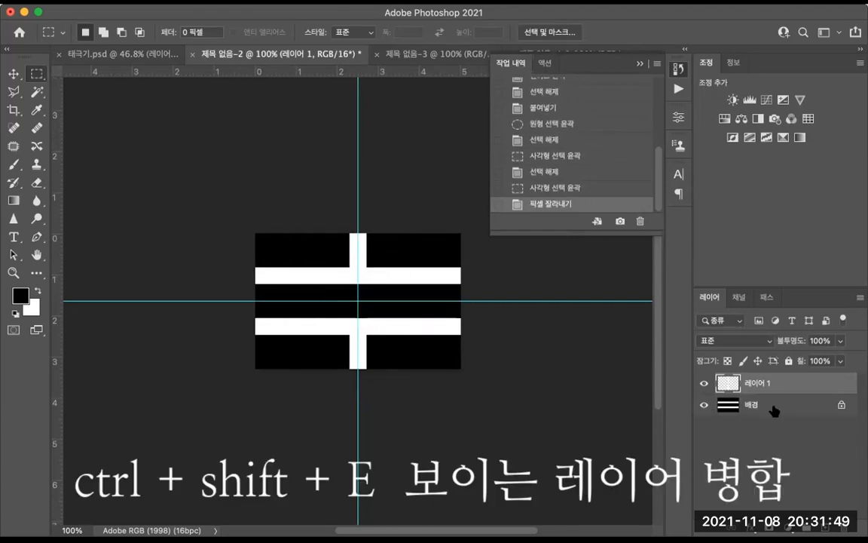
Step: Merge visible layers, copy the whole trigram and paste it into 태극기.psd
key(super+shift+e)
key(ctrl+a)
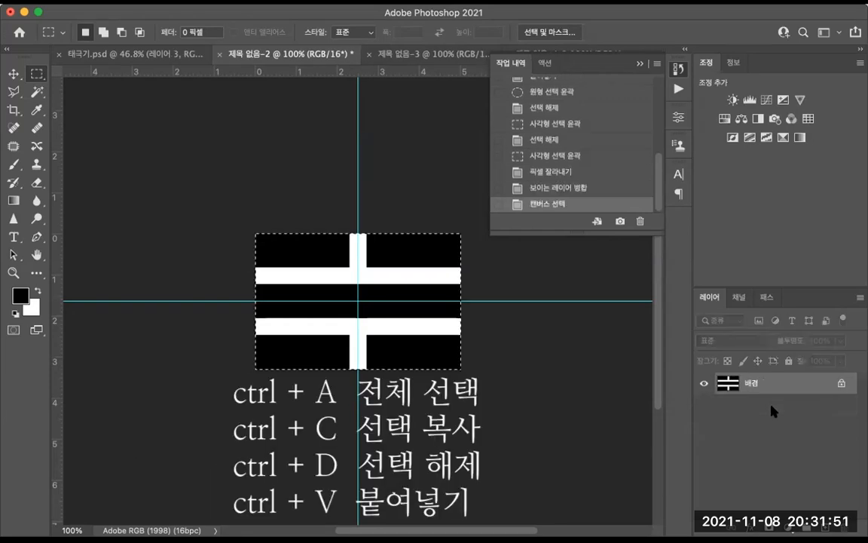
click(151, 53)
click(639, 66)
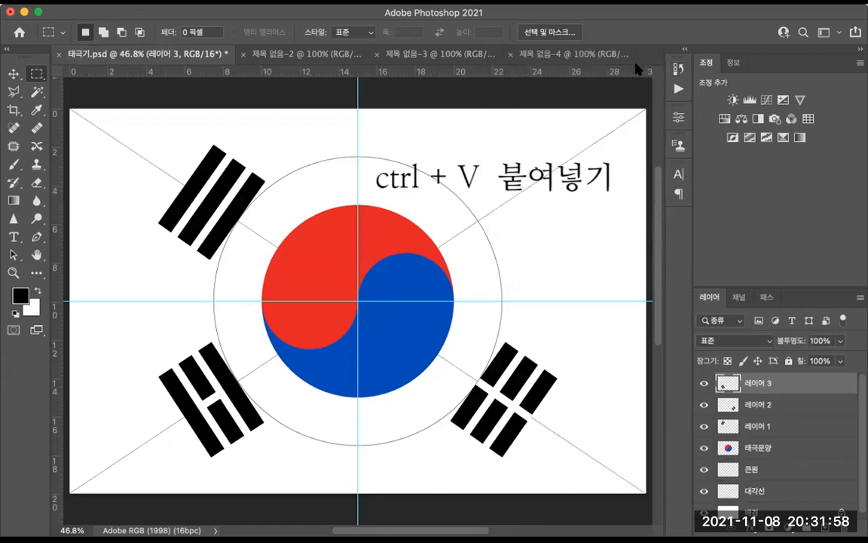
key(ctrl+v)
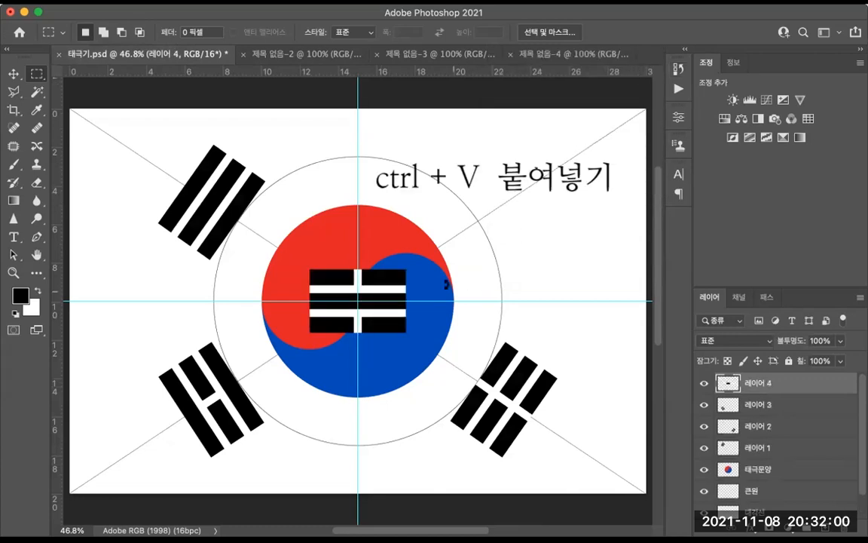
Step: Rotate the pasted trigram about 59° and place it in the flag's upper-right corner on the diagonal
key(ctrl+t)
drag(414, 260, 522, 194)
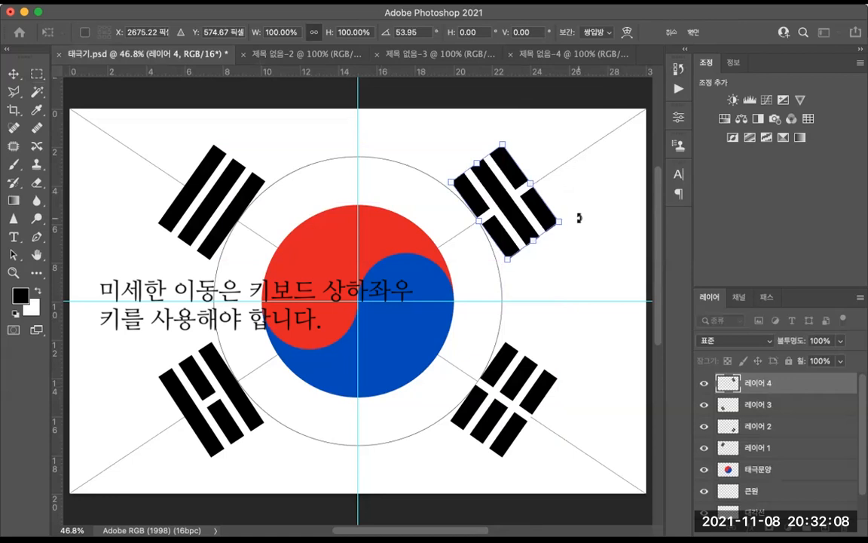
drag(578, 217, 579, 218)
drag(526, 214, 529, 214)
key(Left)
key(Left)
key(Left)
key(Left)
key(Left)
key(Left)
key(Left)
key(Down)
key(Down)
key(Down)
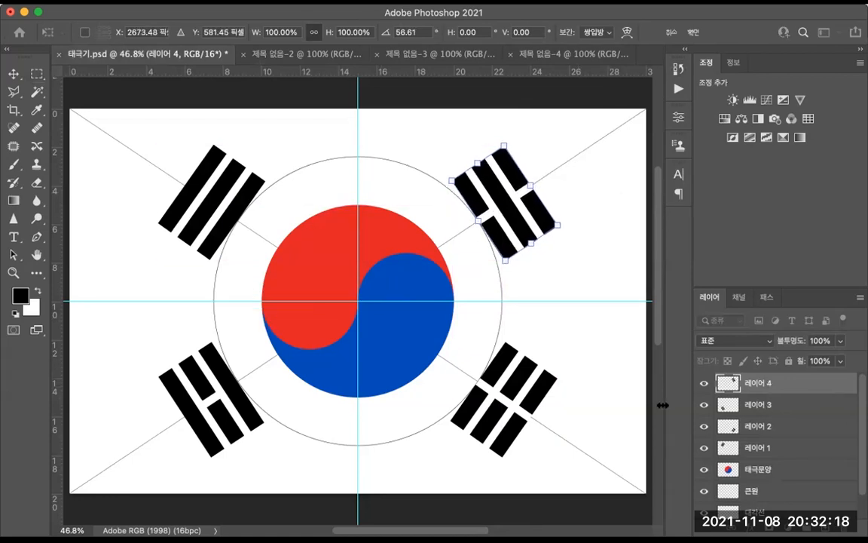
key(Return)
key(m)
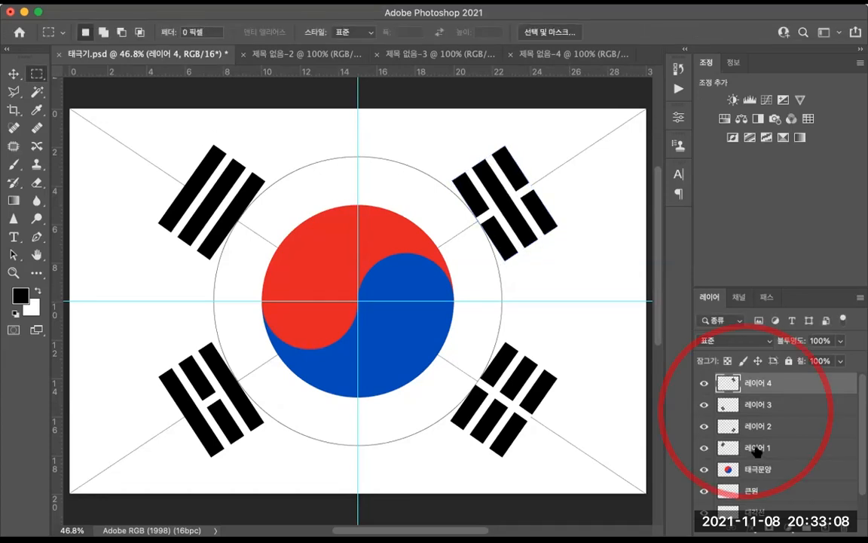
Step: Rename the four trigram layers 건, 곤, 감 and 리
double_click(757, 448)
text(건)
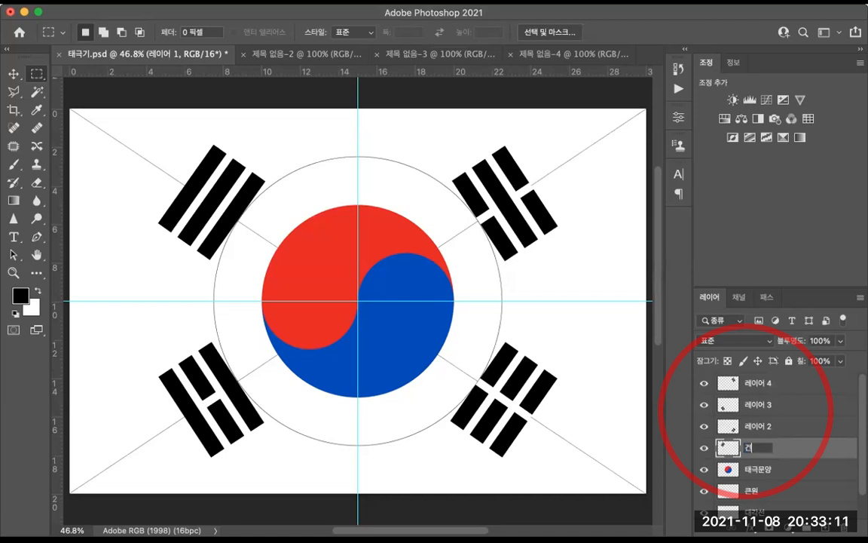
double_click(755, 435)
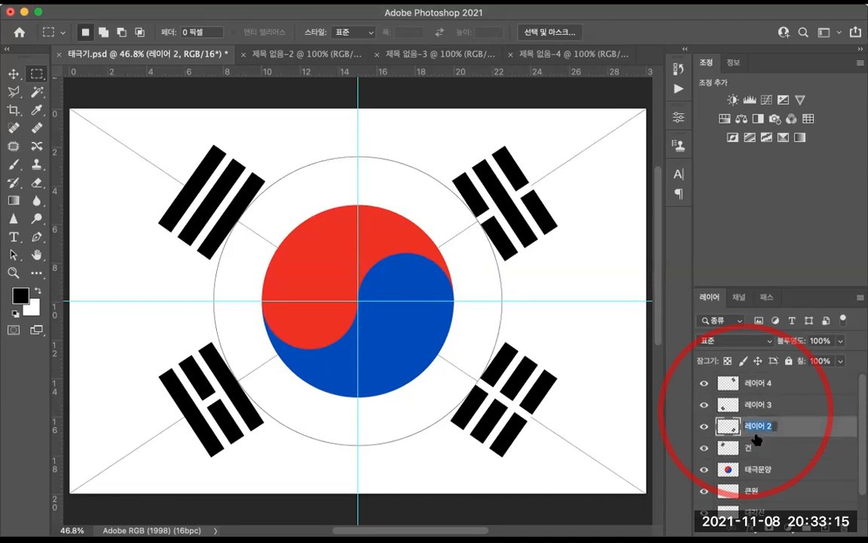
text(곤)
double_click(753, 382)
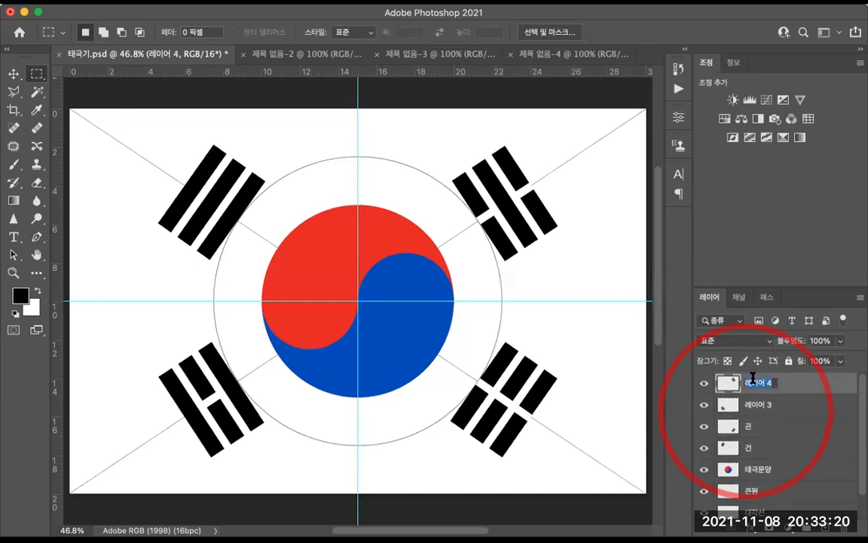
text(감)
double_click(758, 405)
text(리)
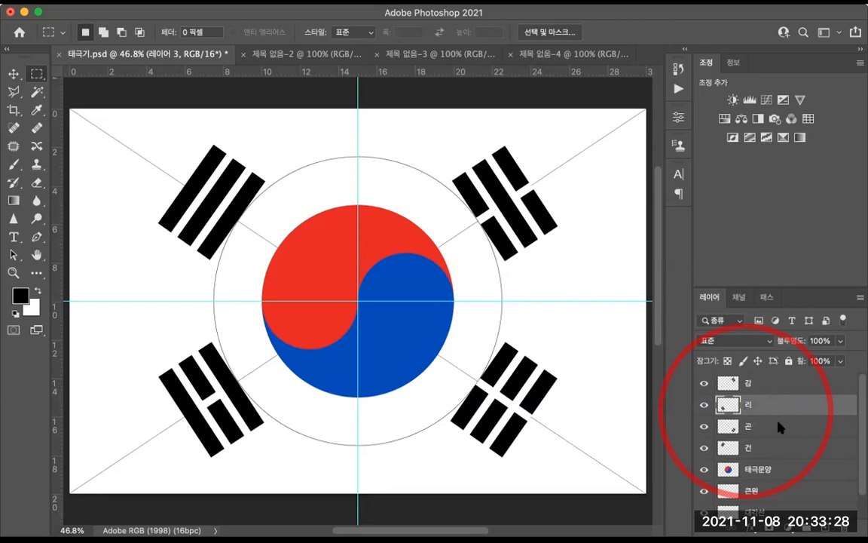
key(Return)
mouse_move(780, 408)
mouse_down()
mouse_move(771, 381)
mouse_move(770, 407)
mouse_up()
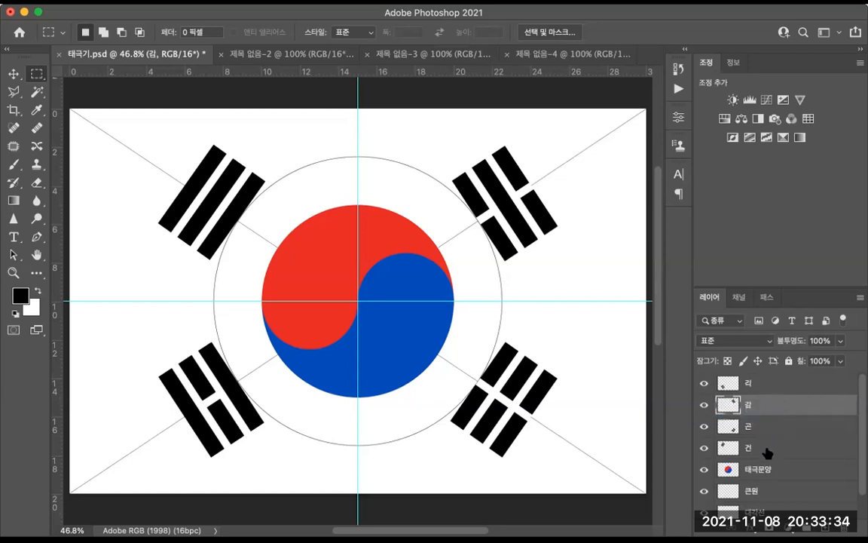
Step: Hide the circle and diagonal layers and the guides, then save the document with maximum compatibility
click(766, 382)
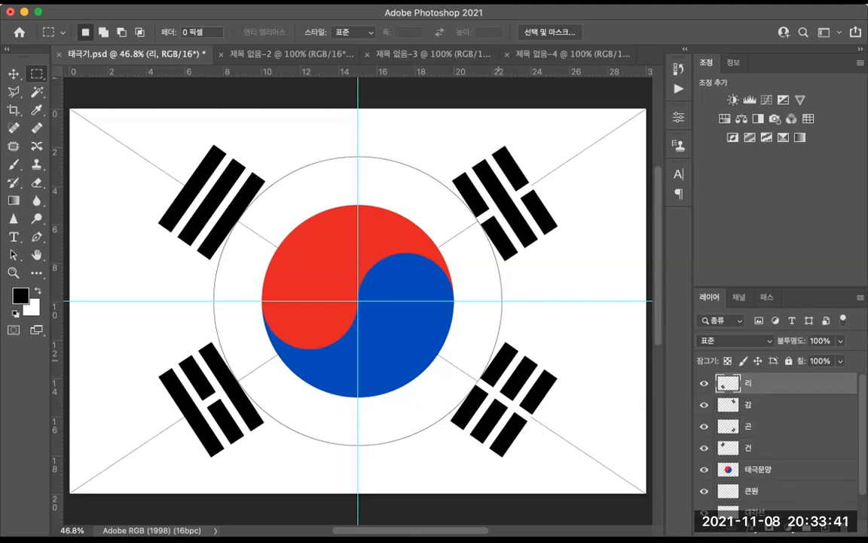
scroll(781, 431, down, 1)
click(703, 464)
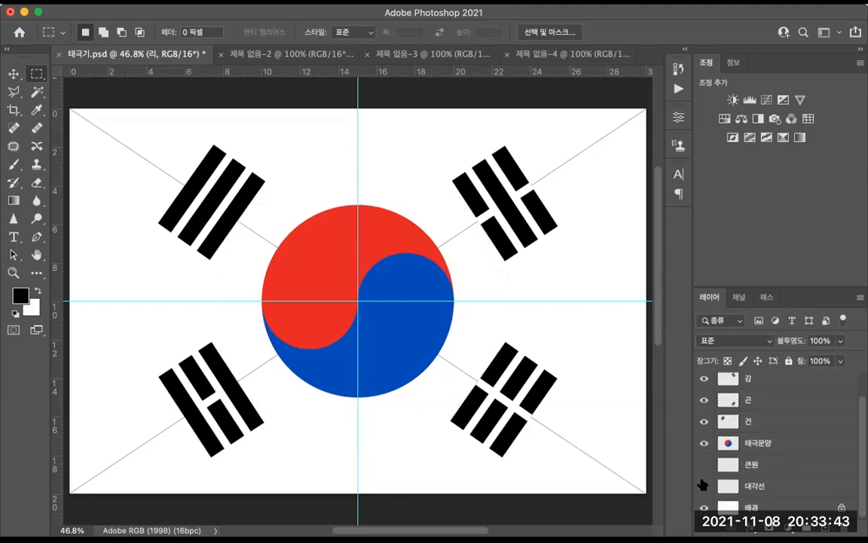
click(703, 486)
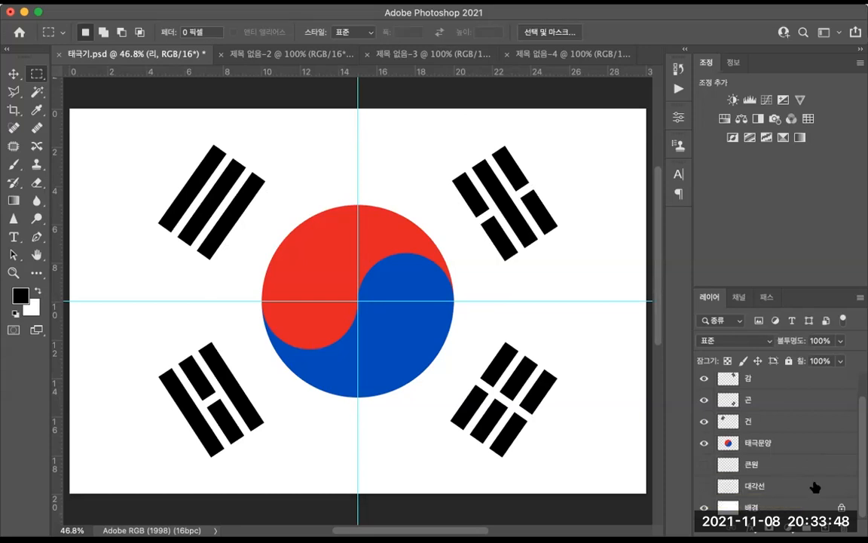
key(super+semicolon)
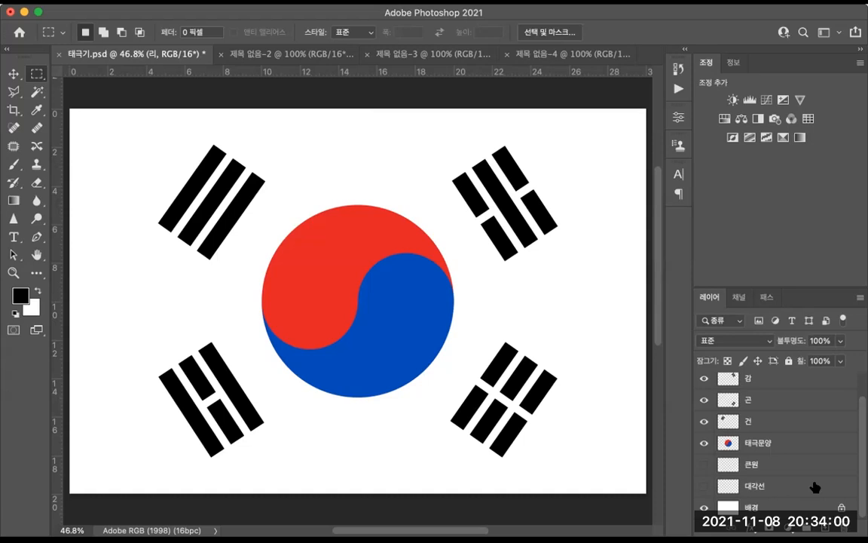
key(super+s)
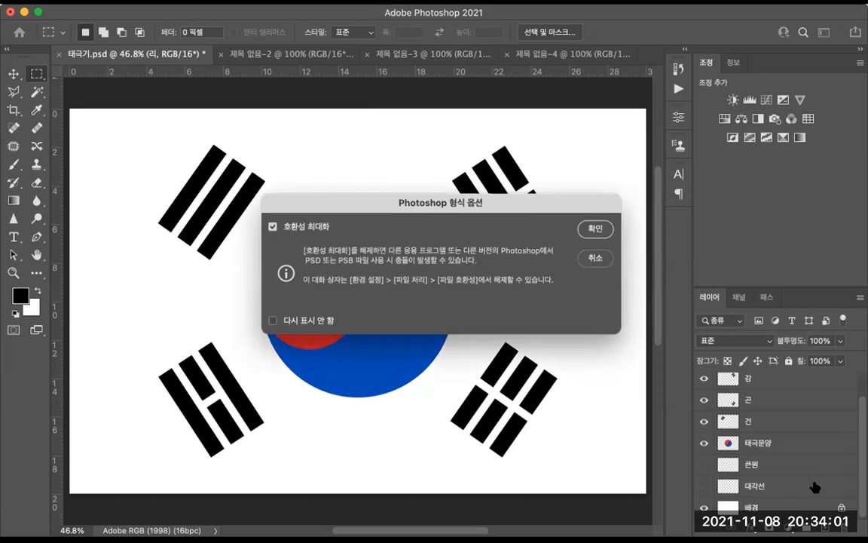
click(584, 227)
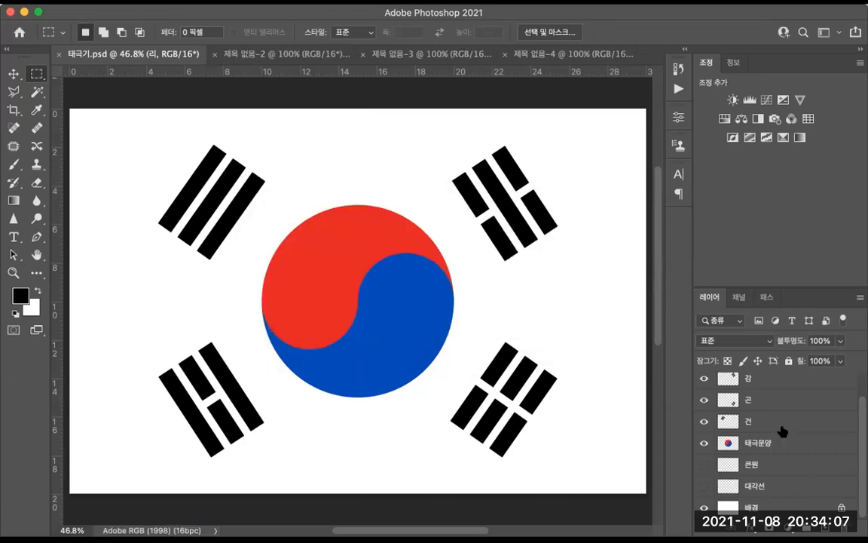
Step: Rotate the taegeuk emblem about 33° against the diagonal lines, then hide the diagonal layer again
click(703, 486)
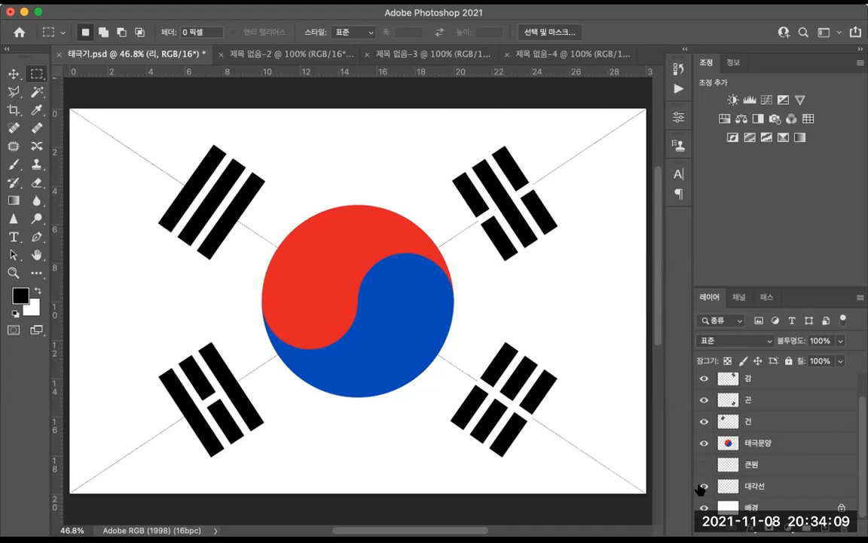
click(746, 443)
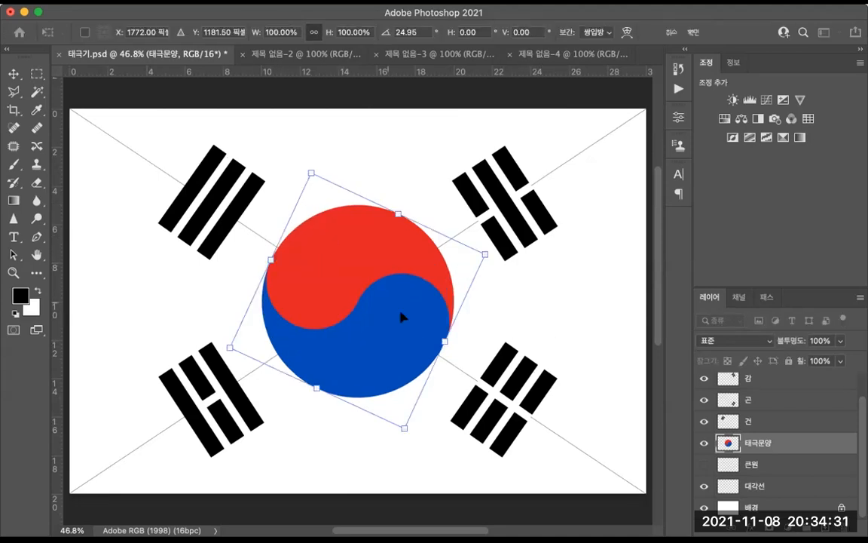
drag(552, 287, 548, 313)
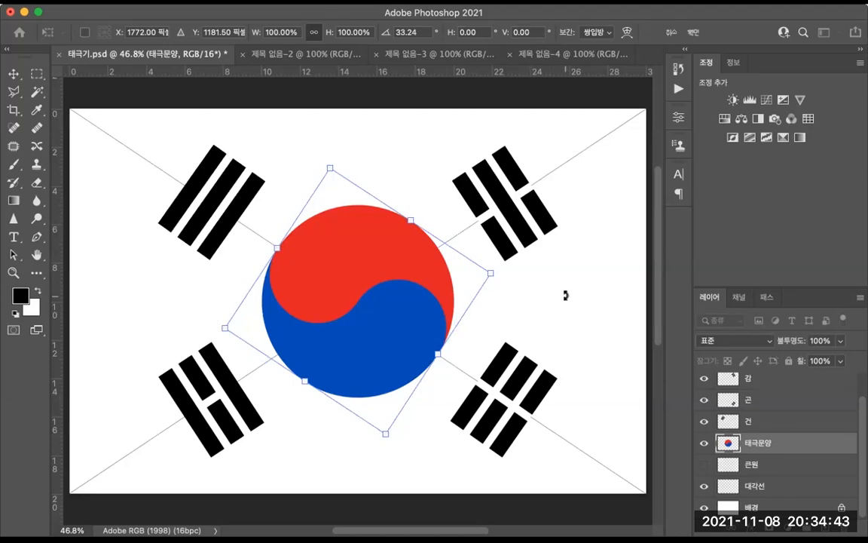
key(Return)
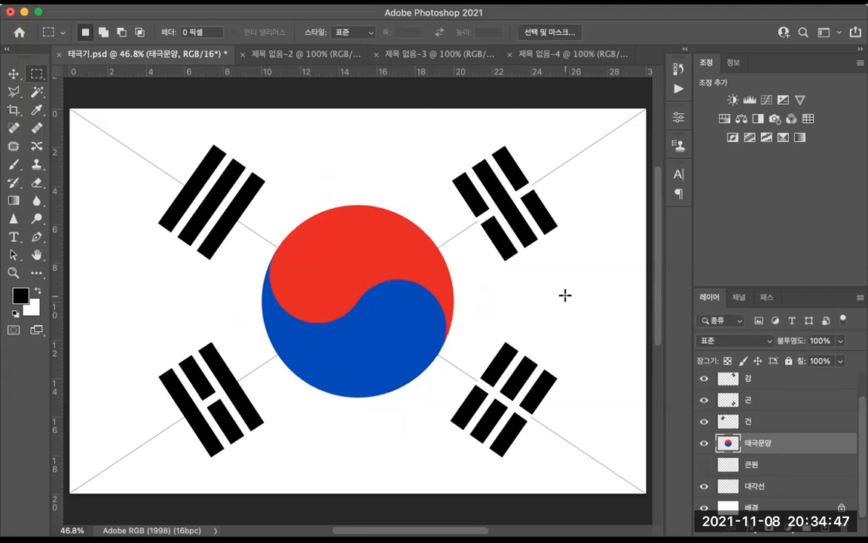
click(703, 489)
Step: Save a copy as 태극기.jpg in JPEG format on the desktop with quality 12
key(super+s)
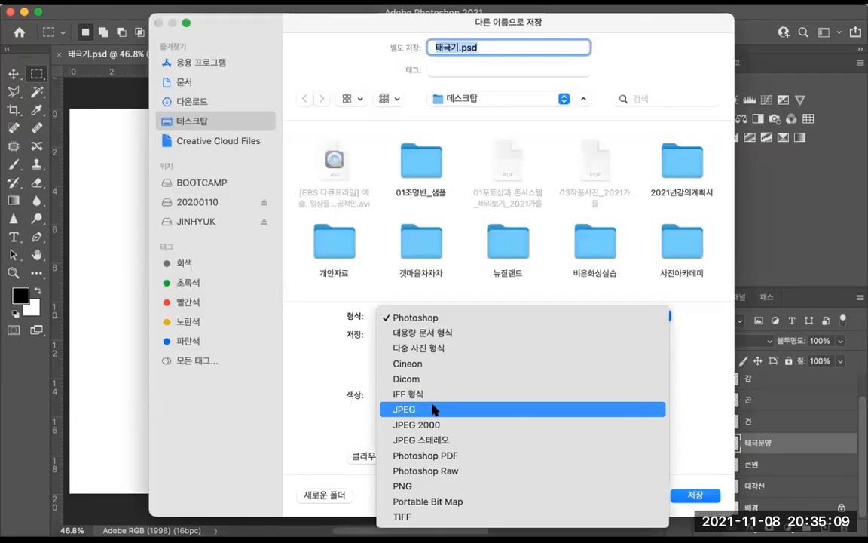
click(435, 409)
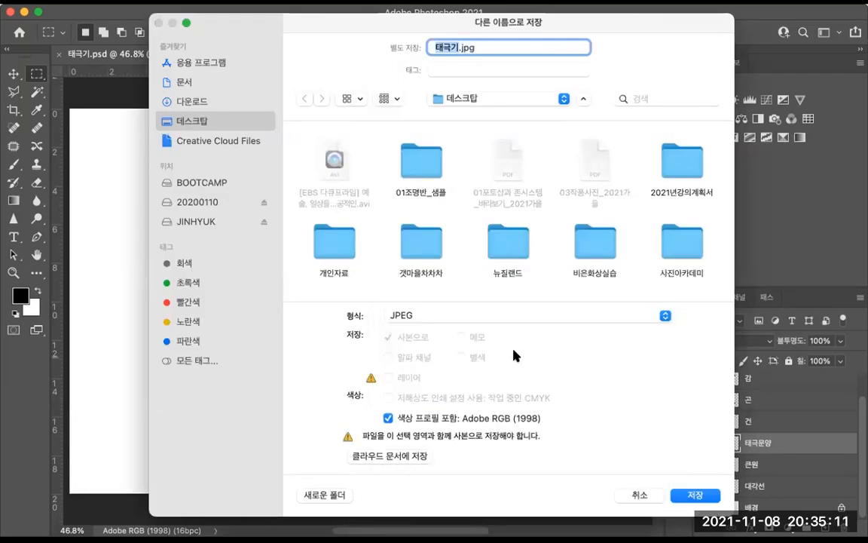
click(695, 494)
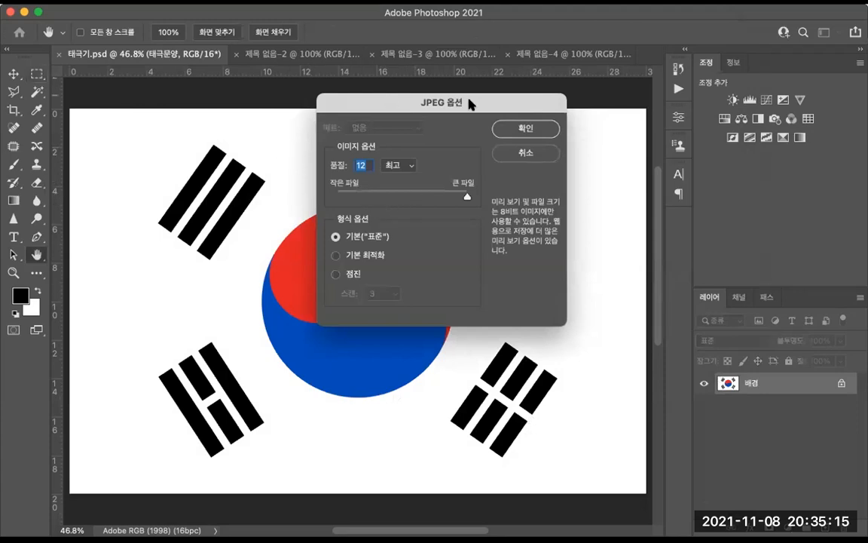
click(534, 128)
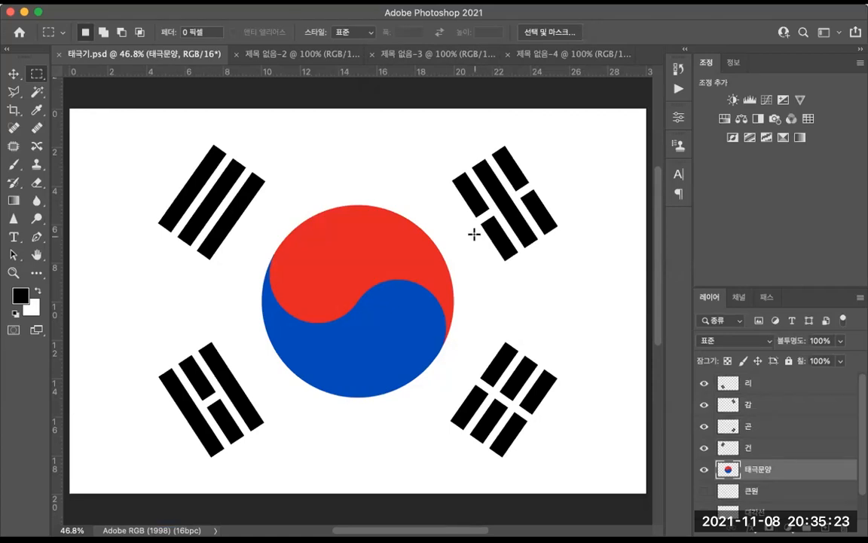
Step: Try merging the visible layers and flattening the image, discarding hidden layers, then undo it
key(super+0)
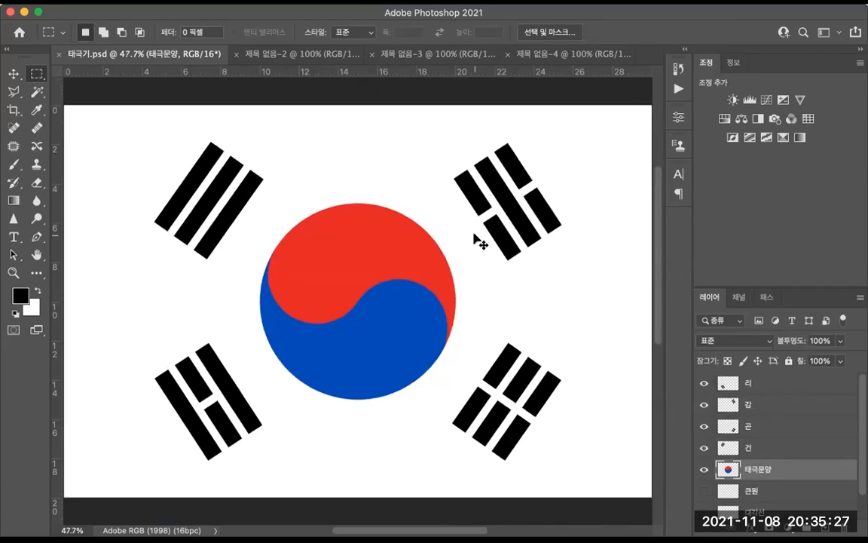
key(super+shift+e)
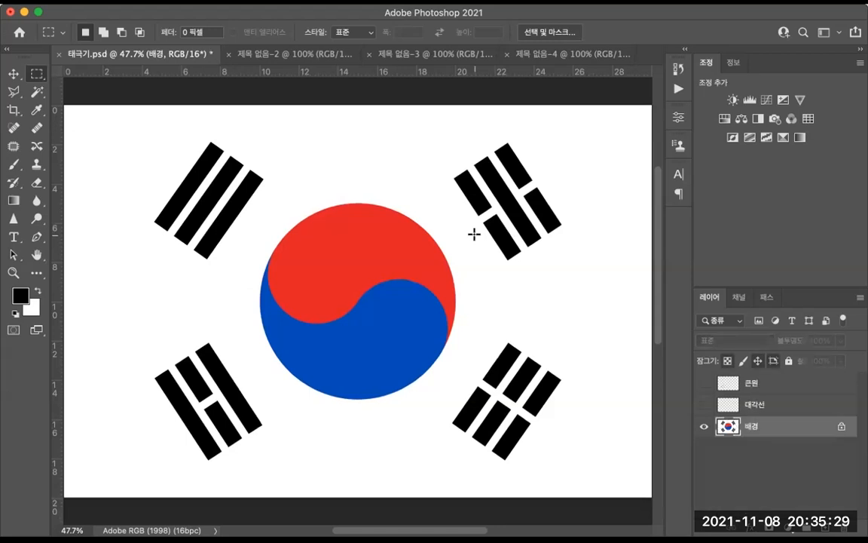
click(703, 383)
click(704, 405)
drag(703, 383, 703, 405)
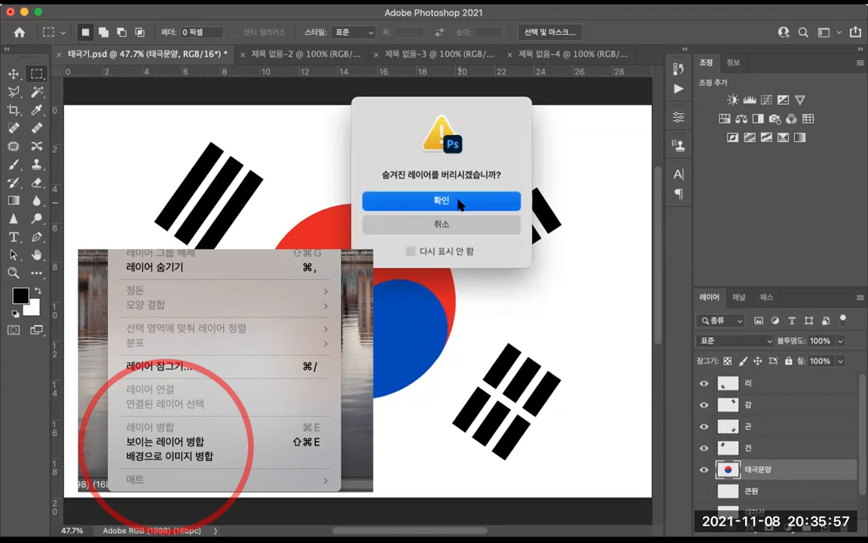
click(461, 200)
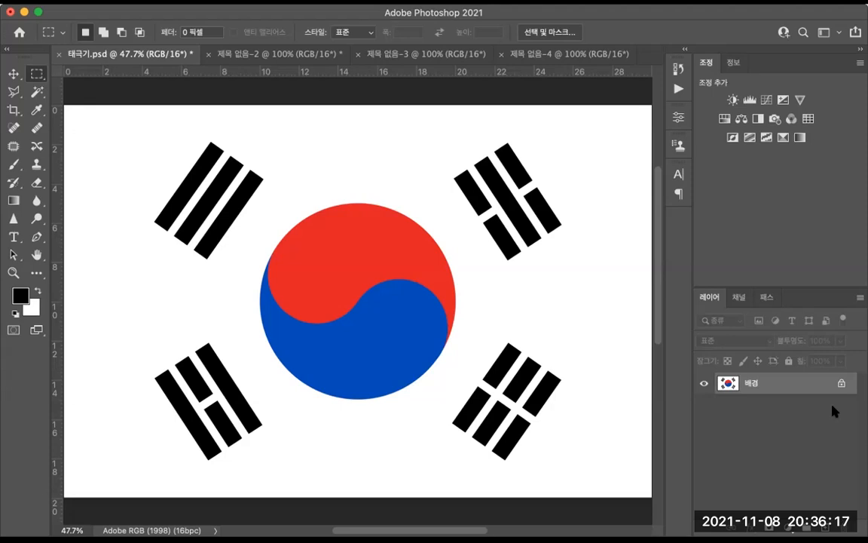
key(super+z)
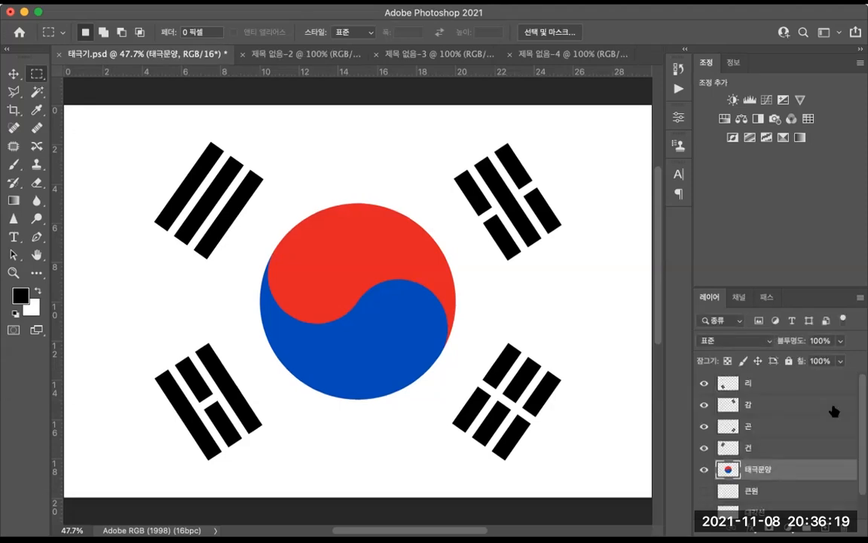
Step: Save the layered 태극기.psd document
key(super+s)
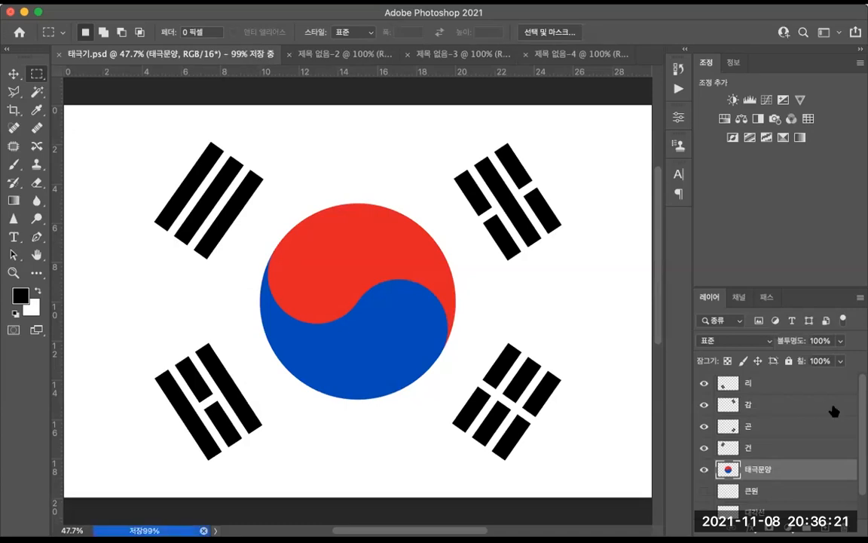